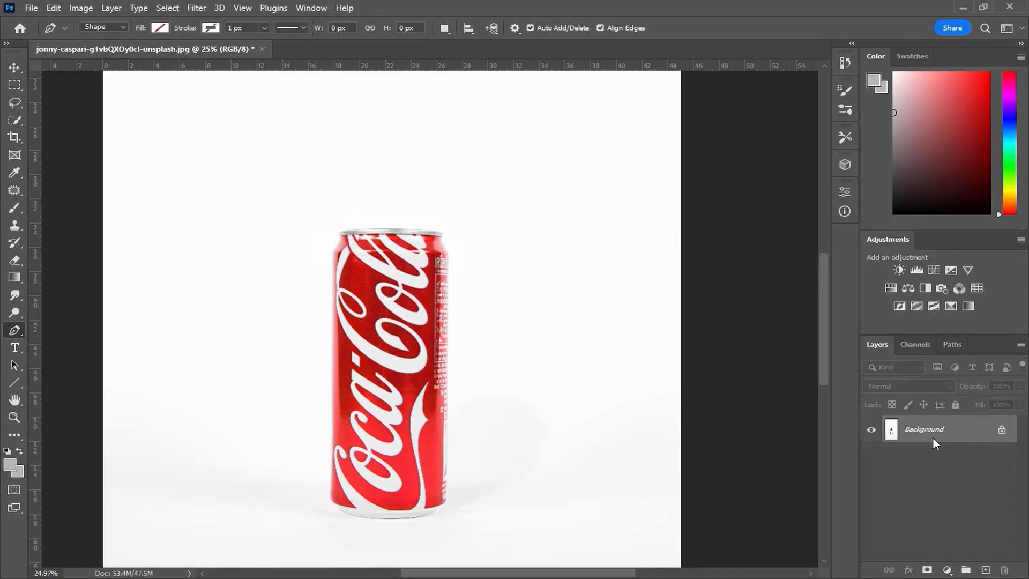
Step: Duplicate the Background layer and hide the original
{"action": "key", "text": "ctrl+j"}
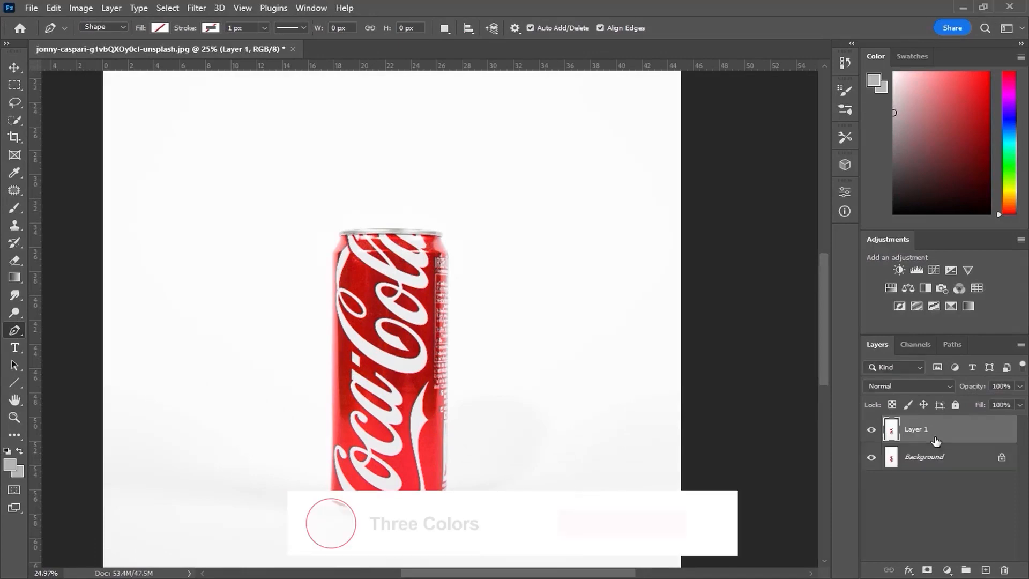
{"action": "left_click", "coordinate": [872, 458]}
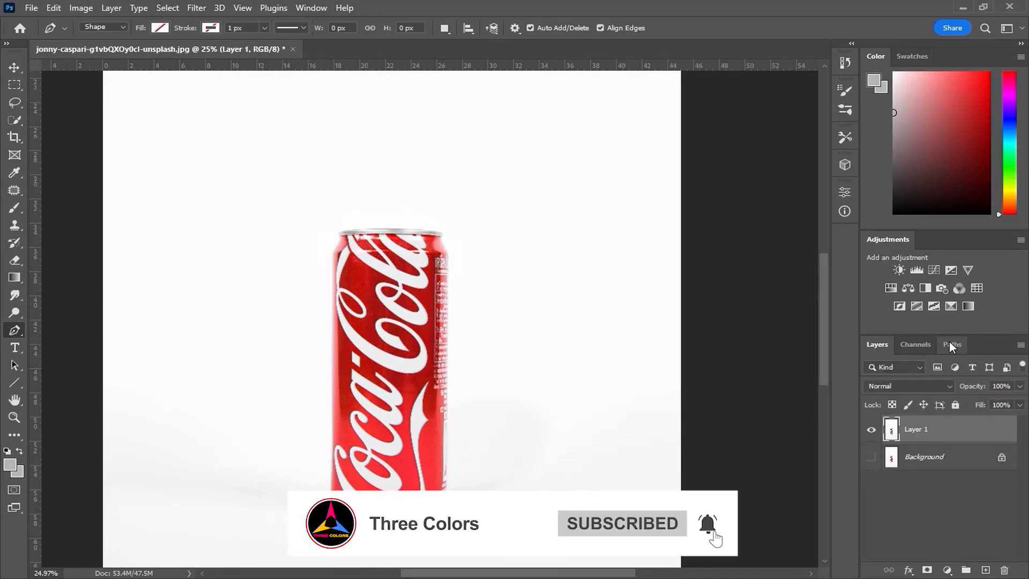
Step: Compare the Red, Green and Blue channels and duplicate the Blue channel, leaving only the copy shown
{"action": "left_click", "coordinate": [921, 345]}
{"action": "left_click", "coordinate": [869, 445]}
{"action": "left_click", "coordinate": [869, 421]}
{"action": "left_click", "coordinate": [870, 445]}
{"action": "left_click", "coordinate": [869, 396]}
{"action": "left_click", "coordinate": [911, 449]}
{"action": "left_click_drag", "start_coordinate": [900, 450], "coordinate": [984, 569]}
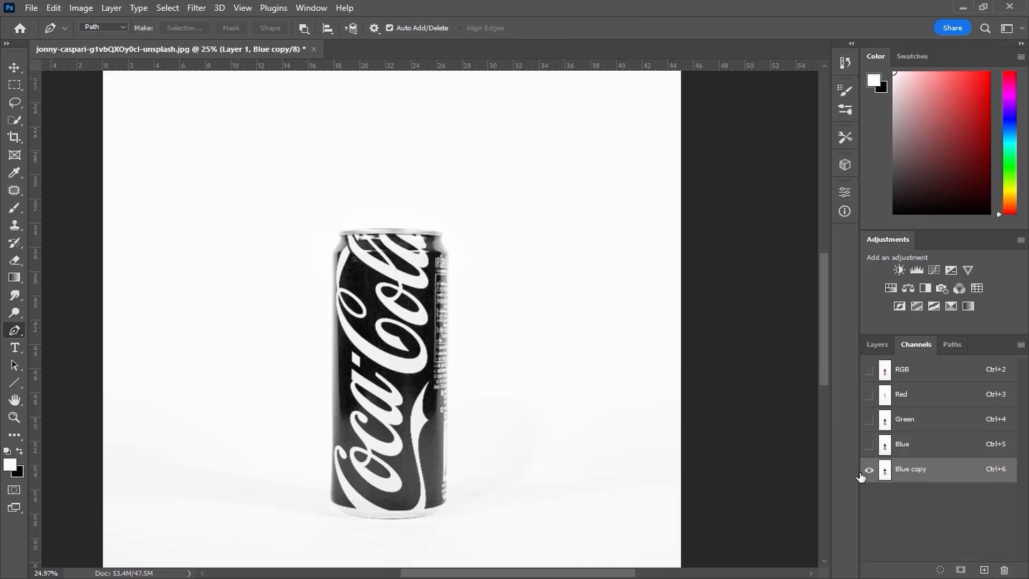
Step: Apply Levels to the Blue copy channel with the black input level at 224 to darken the can against the background
{"action": "key", "text": "ctrl+l"}
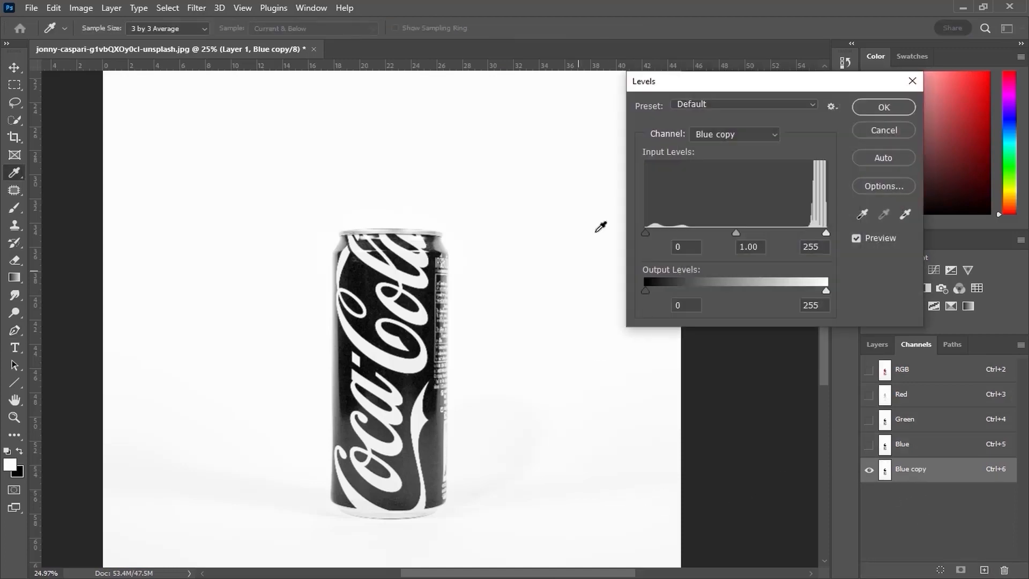
{"action": "left_click_drag", "start_coordinate": [647, 234], "coordinate": [804, 237]}
{"action": "left_click", "coordinate": [887, 107]}
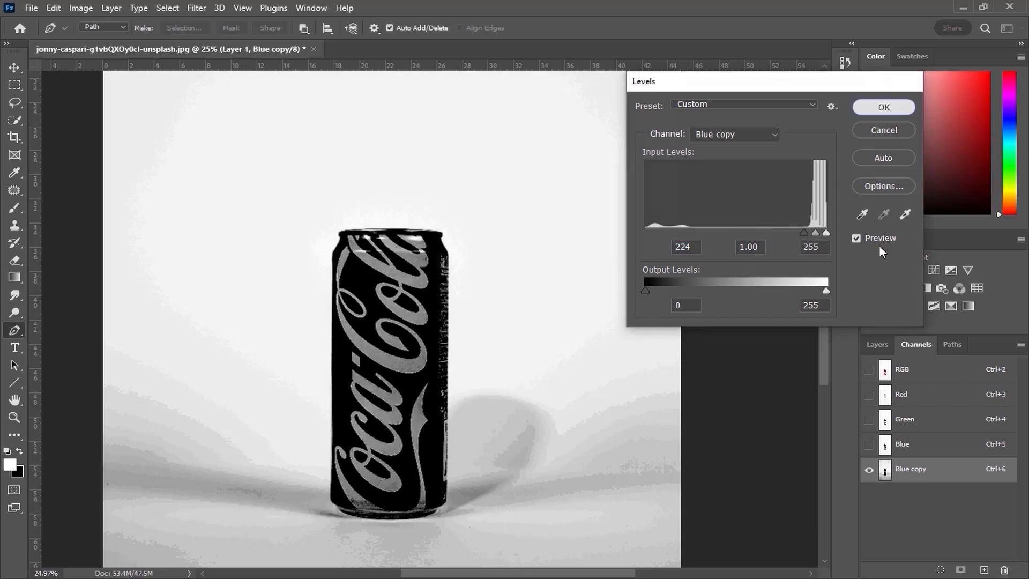
Step: Return to the layer list and start a Pen path on the left part of the can's bottom rim
{"action": "left_click", "coordinate": [879, 344]}
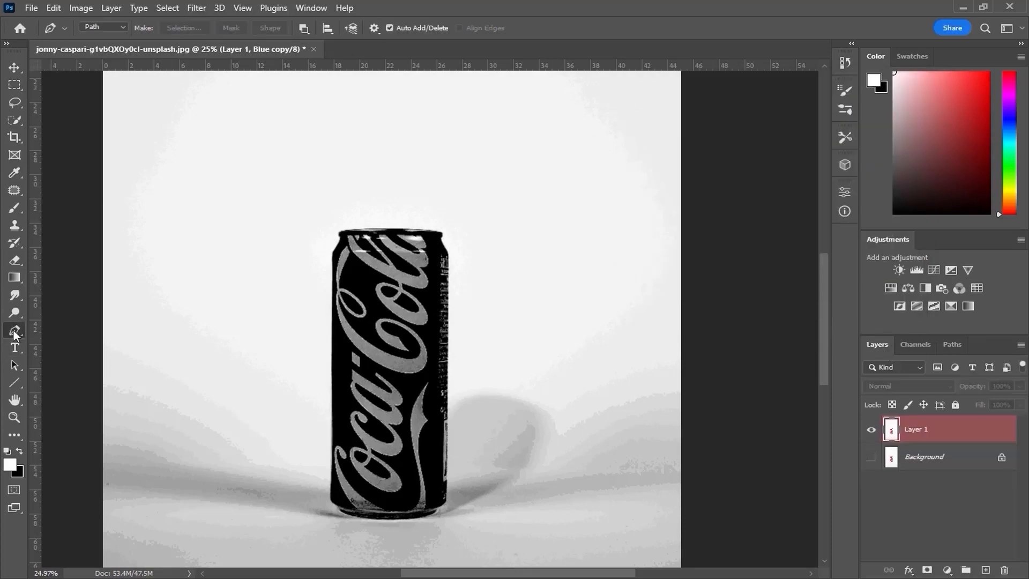
{"action": "scroll", "coordinate": [353, 388], "scroll_direction": "up", "scroll_amount": 11}
{"action": "scroll", "coordinate": [393, 432], "scroll_direction": "down", "scroll_amount": 5}
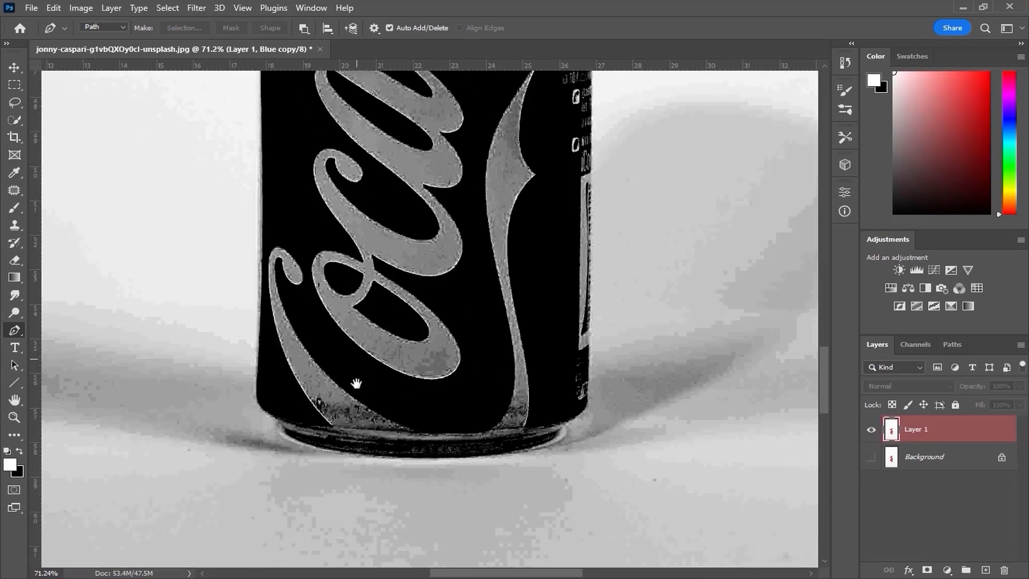
{"action": "scroll", "coordinate": [387, 351], "scroll_direction": "up", "scroll_amount": 8}
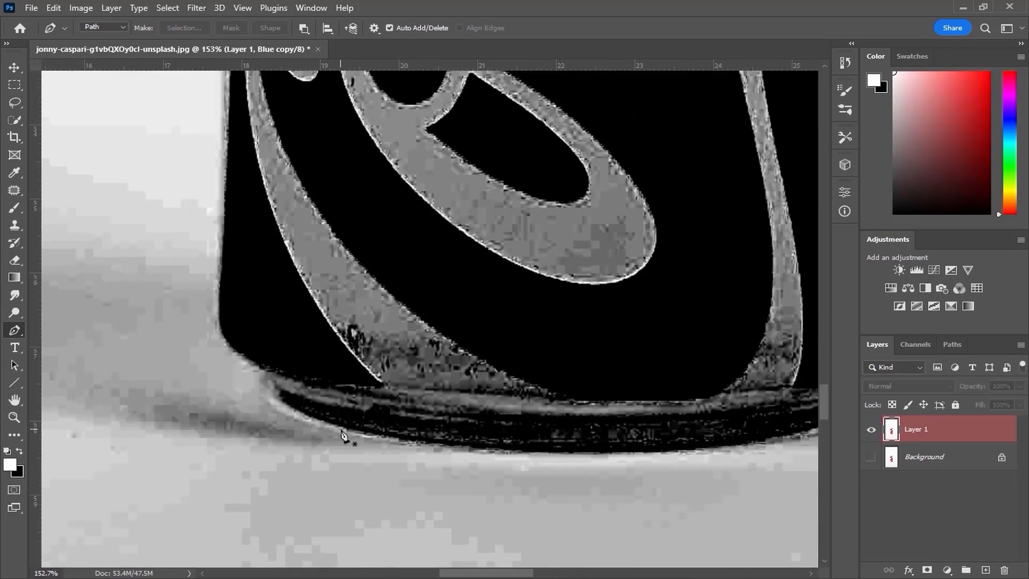
{"action": "left_click", "coordinate": [343, 429]}
{"action": "left_click_drag", "start_coordinate": [261, 373], "coordinate": [242, 325]}
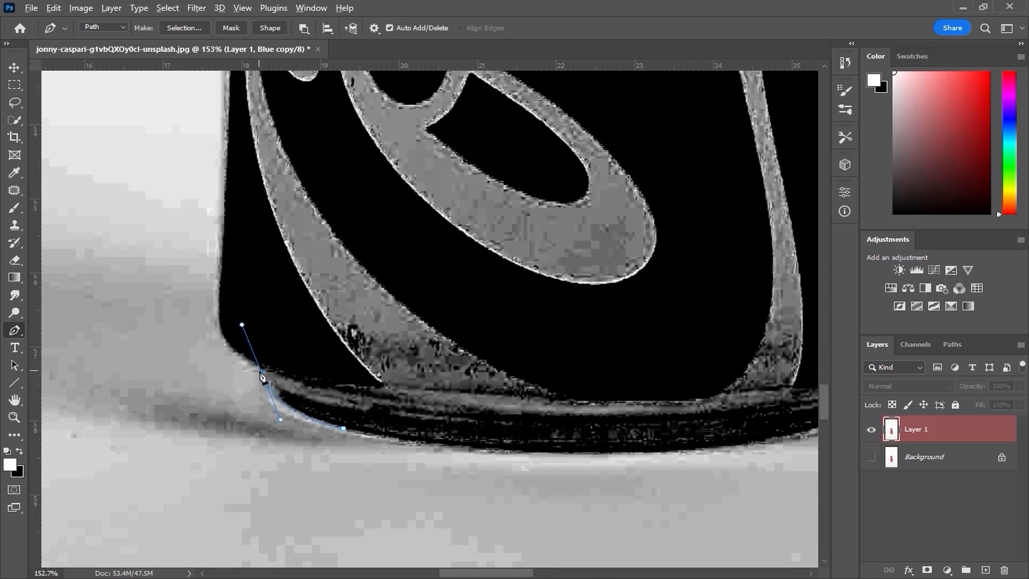
{"action": "left_click_drag", "start_coordinate": [216, 301], "coordinate": [220, 242]}
{"action": "left_click_drag", "start_coordinate": [217, 304], "coordinate": [218, 298]}
{"action": "left_click_drag", "start_coordinate": [214, 355], "coordinate": [217, 355]}
{"action": "key", "text": "ctrl+z"}
{"action": "key", "text": "ctrl+z"}
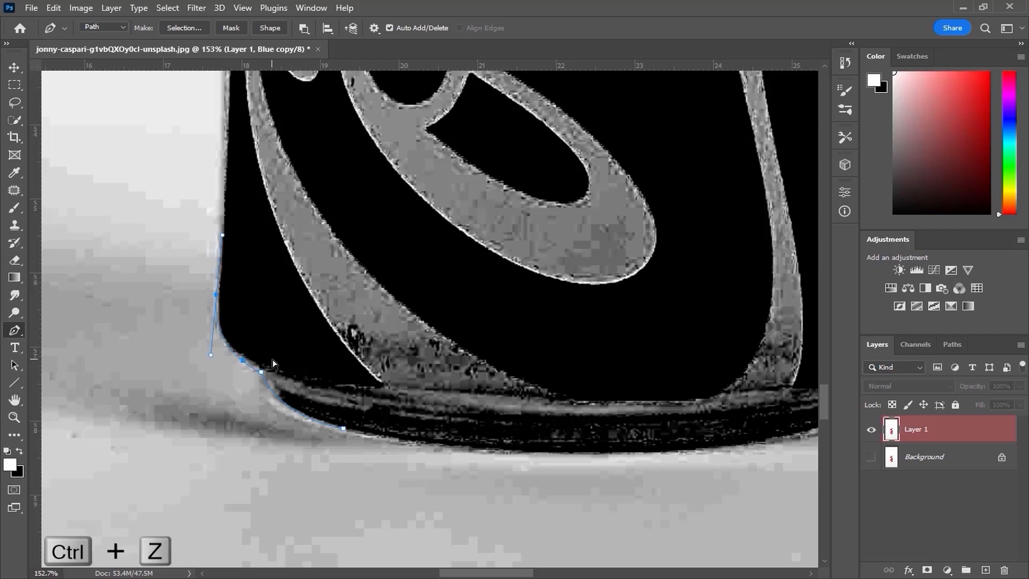
{"action": "key", "text": "ctrl+z"}
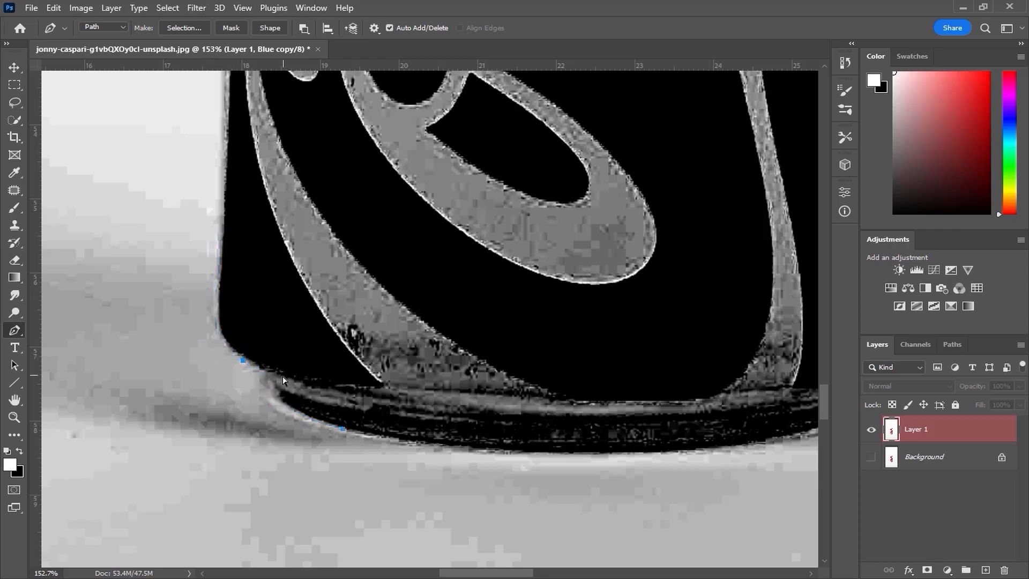
Step: Trace the can's lower-left corner with curved path segments, from the bottom rim up to the side wall
{"action": "left_click_drag", "start_coordinate": [267, 374], "coordinate": [261, 325]}
{"action": "left_click_drag", "start_coordinate": [261, 323], "coordinate": [260, 356]}
{"action": "left_click_drag", "start_coordinate": [218, 303], "coordinate": [222, 356]}
Step: Extend the path up the can's left side wall with smooth anchor points, as far as the shoulder
{"action": "scroll", "coordinate": [276, 314], "scroll_direction": "up", "scroll_amount": 10}
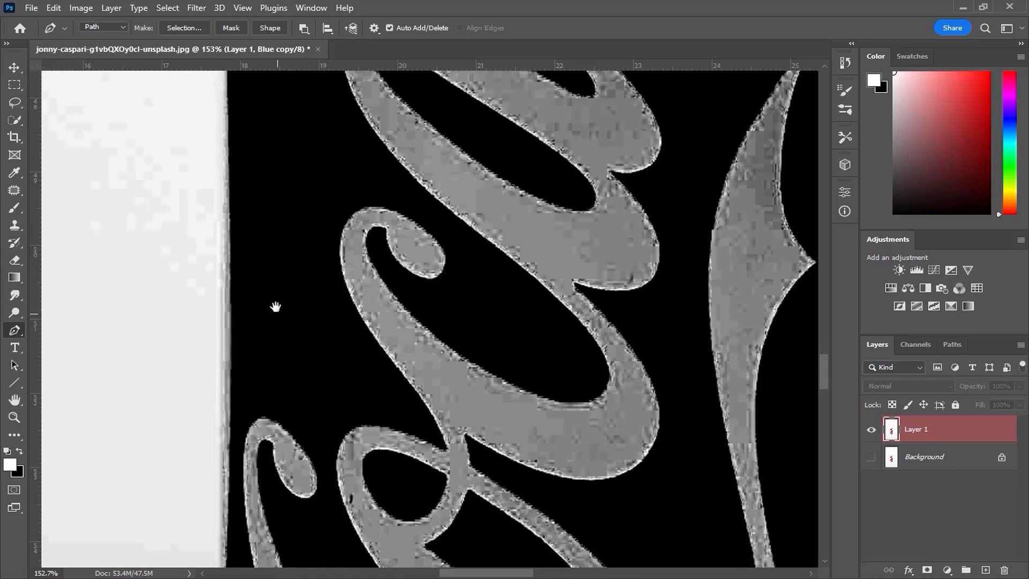
{"action": "left_click_drag", "start_coordinate": [229, 194], "coordinate": [223, 112]}
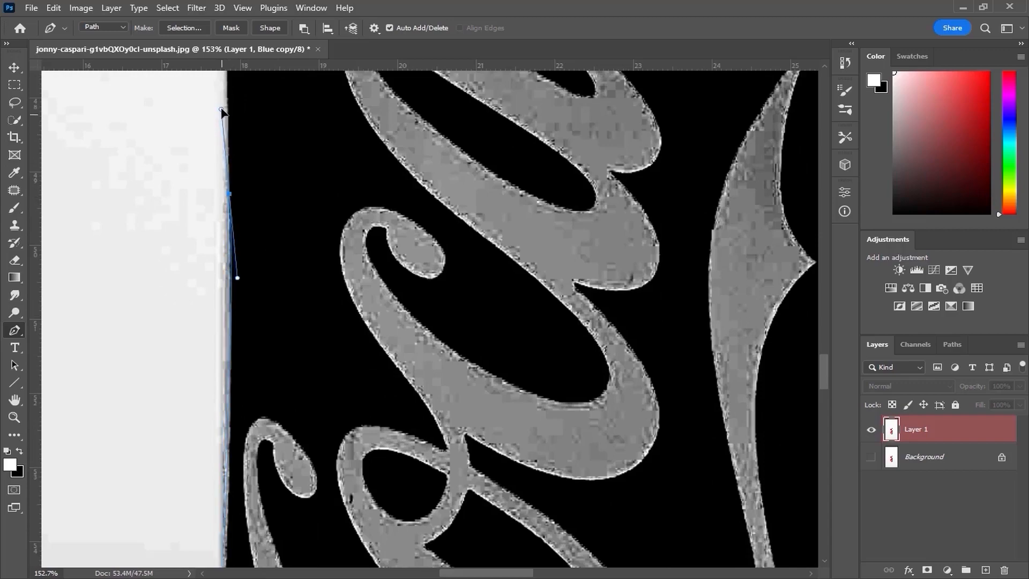
{"action": "scroll", "coordinate": [274, 352], "scroll_direction": "down", "scroll_amount": 5}
{"action": "scroll", "coordinate": [274, 352], "scroll_direction": "up", "scroll_amount": 7}
{"action": "left_click_drag", "start_coordinate": [277, 336], "coordinate": [280, 493]}
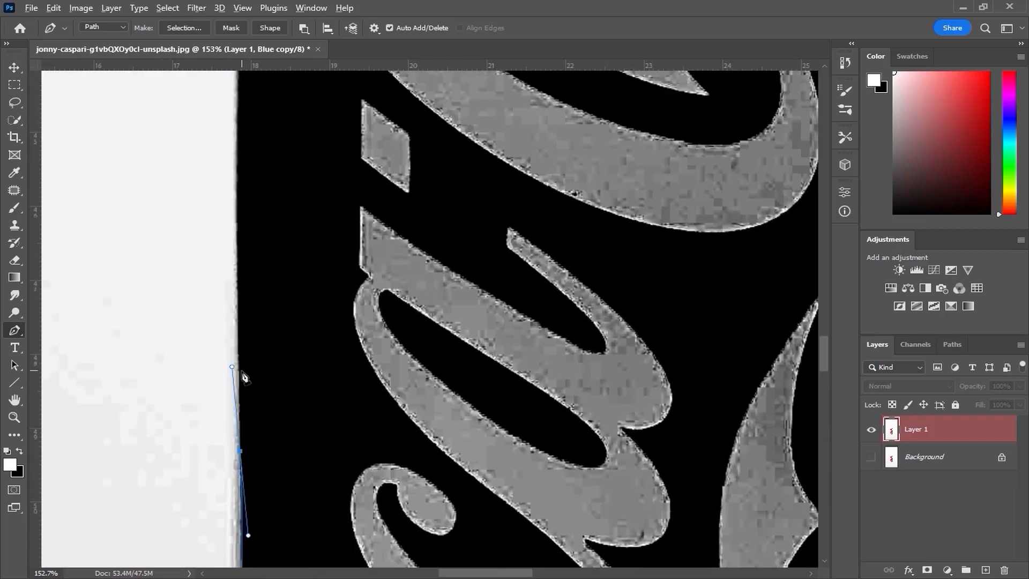
{"action": "scroll", "coordinate": [265, 467], "scroll_direction": "up", "scroll_amount": 5}
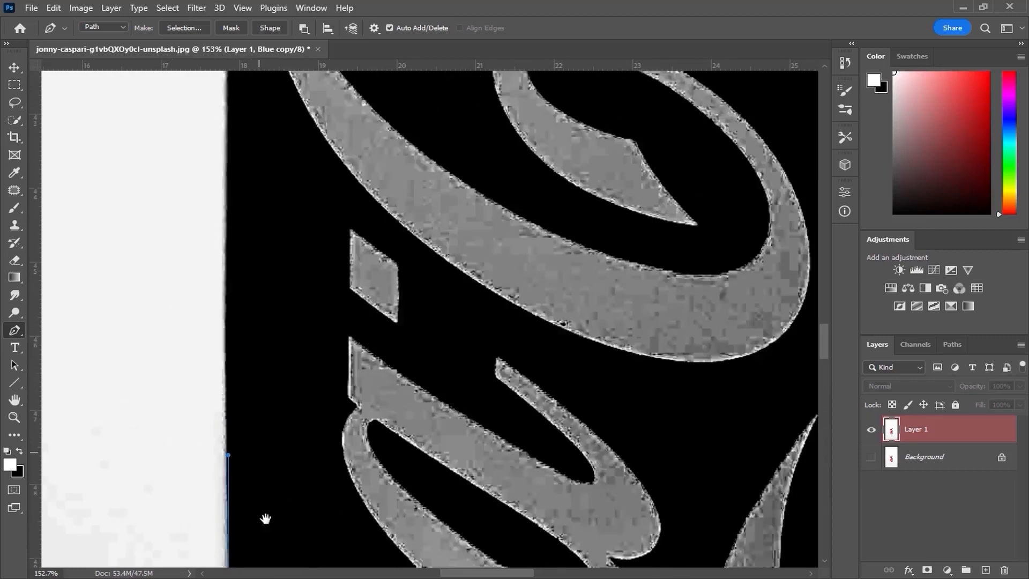
{"action": "left_click_drag", "start_coordinate": [224, 252], "coordinate": [226, 217]}
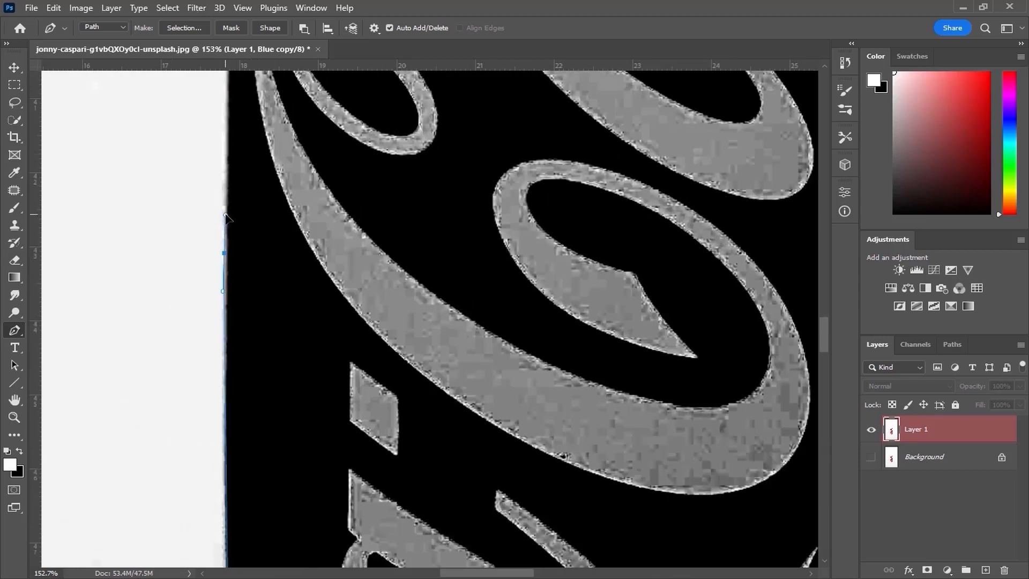
{"action": "scroll", "coordinate": [277, 203], "scroll_direction": "up", "scroll_amount": 7}
{"action": "left_click", "coordinate": [238, 172]}
{"action": "left_click_drag", "start_coordinate": [238, 172], "coordinate": [226, 380]}
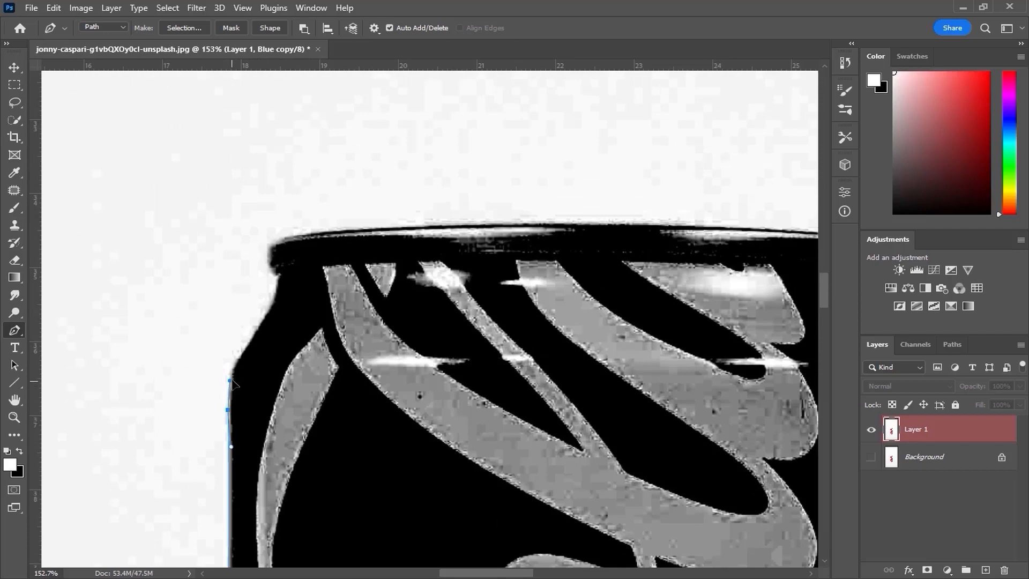
Step: Trace the can's left shoulder and neck with short curved segments, ending at the left end of the top rim
{"action": "left_click_drag", "start_coordinate": [260, 322], "coordinate": [285, 298]}
{"action": "key", "text": "ctrl+z"}
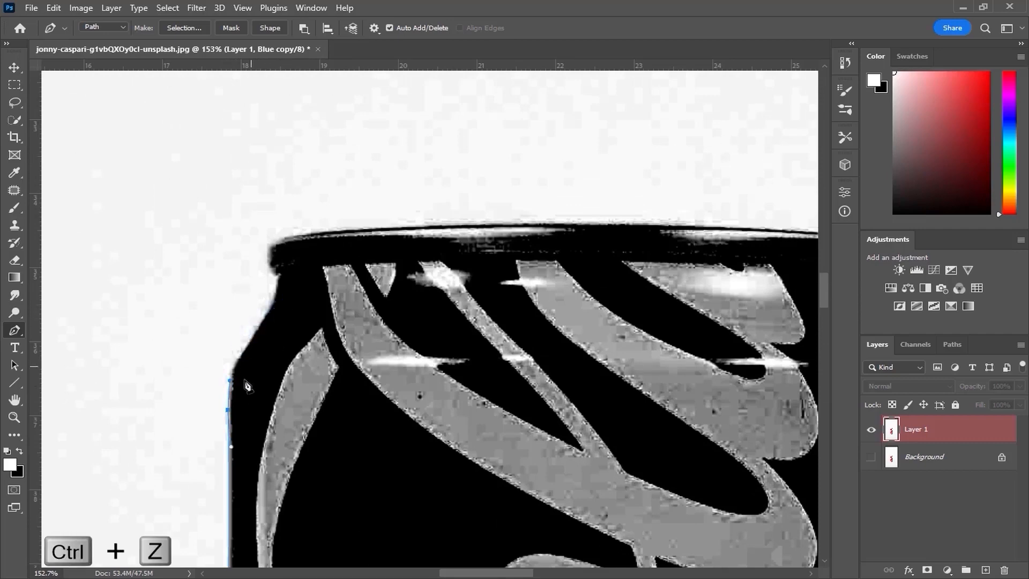
{"action": "scroll", "coordinate": [266, 325], "scroll_direction": "up", "scroll_amount": 2}
{"action": "left_click_drag", "start_coordinate": [267, 326], "coordinate": [259, 324]}
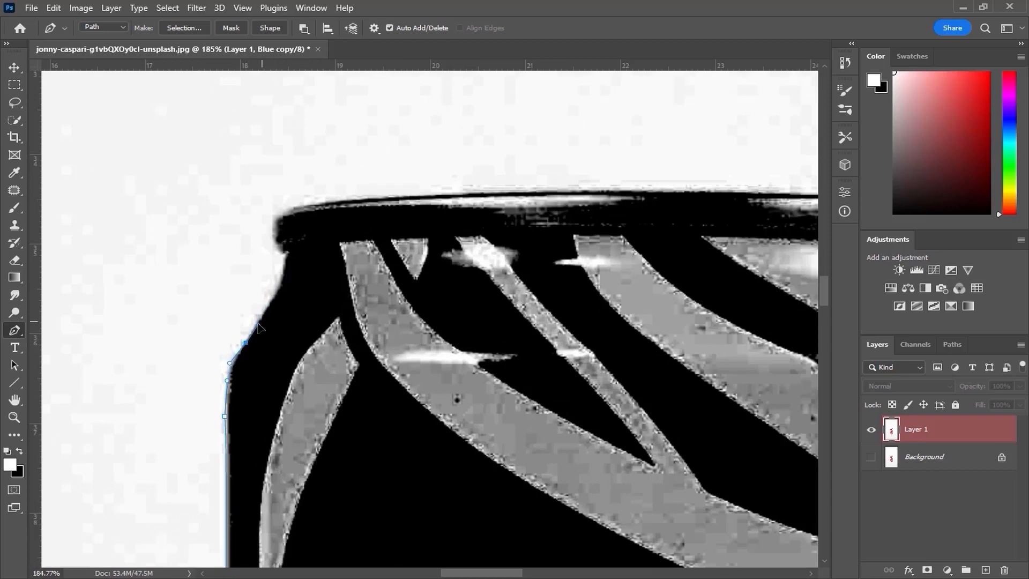
{"action": "left_click_drag", "start_coordinate": [287, 253], "coordinate": [288, 227]}
{"action": "left_click_drag", "start_coordinate": [276, 219], "coordinate": [291, 196]}
Step: Draw one curved segment across the can's top rim and adjust the direction handles at both ends to follow its edge
{"action": "scroll", "coordinate": [556, 292], "scroll_direction": "down", "scroll_amount": 2}
{"action": "left_click_drag", "start_coordinate": [572, 287], "coordinate": [724, 314]}
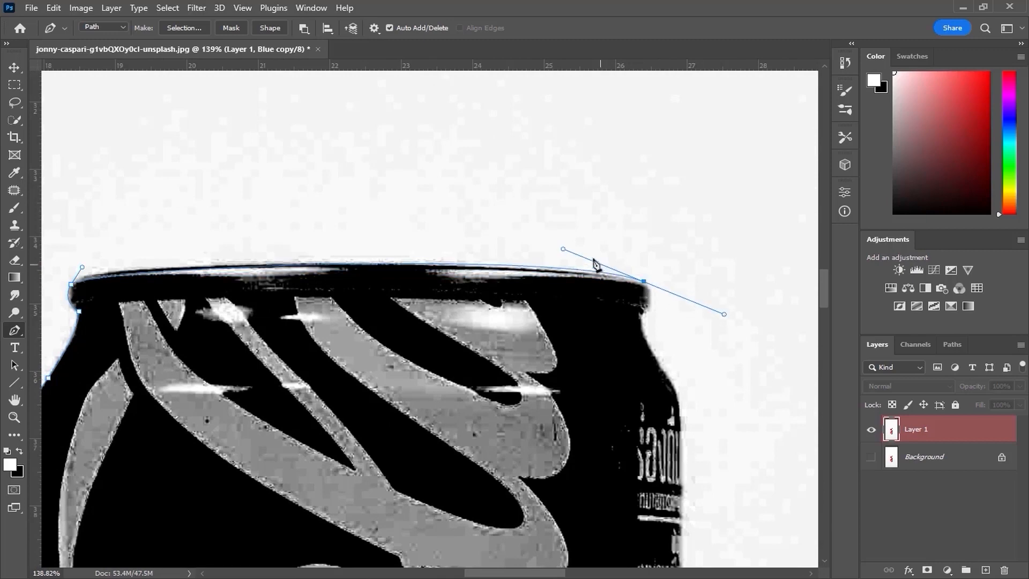
{"action": "left_click_drag", "start_coordinate": [562, 249], "coordinate": [476, 250]}
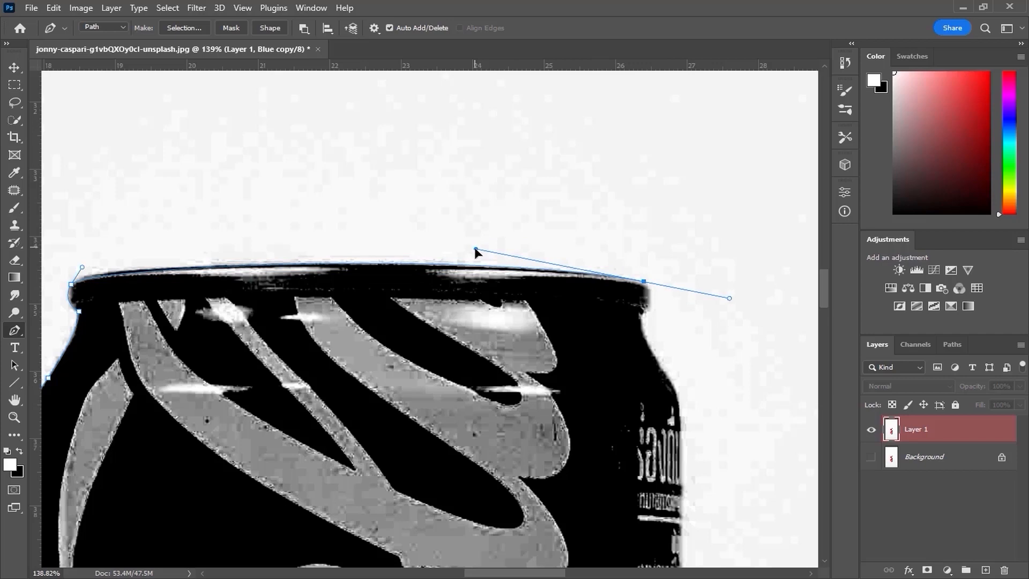
{"action": "scroll", "coordinate": [85, 274], "scroll_direction": "up", "scroll_amount": 5}
{"action": "left_click_drag", "start_coordinate": [468, 324], "coordinate": [211, 324]}
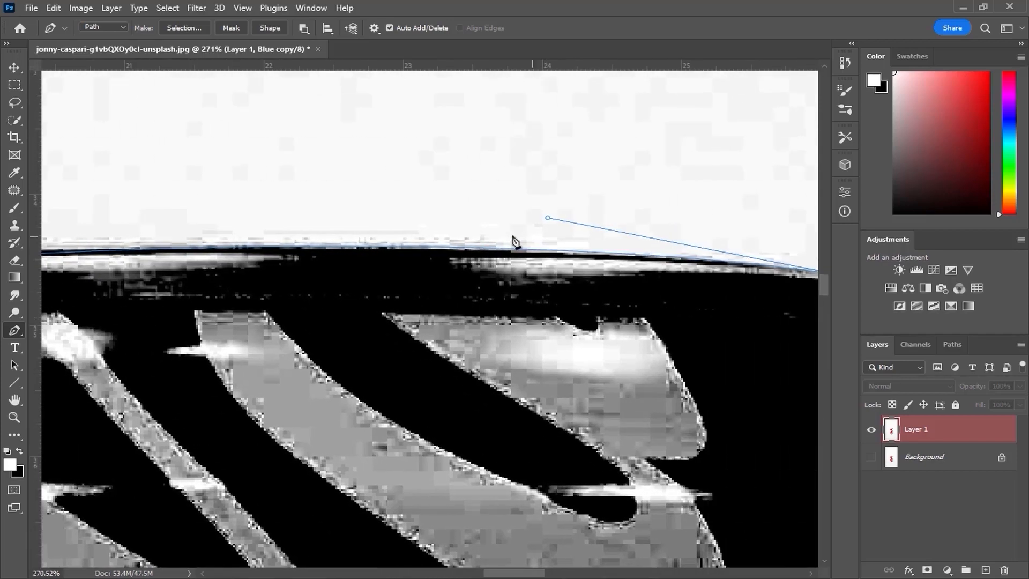
{"action": "left_click_drag", "start_coordinate": [546, 220], "coordinate": [549, 228]}
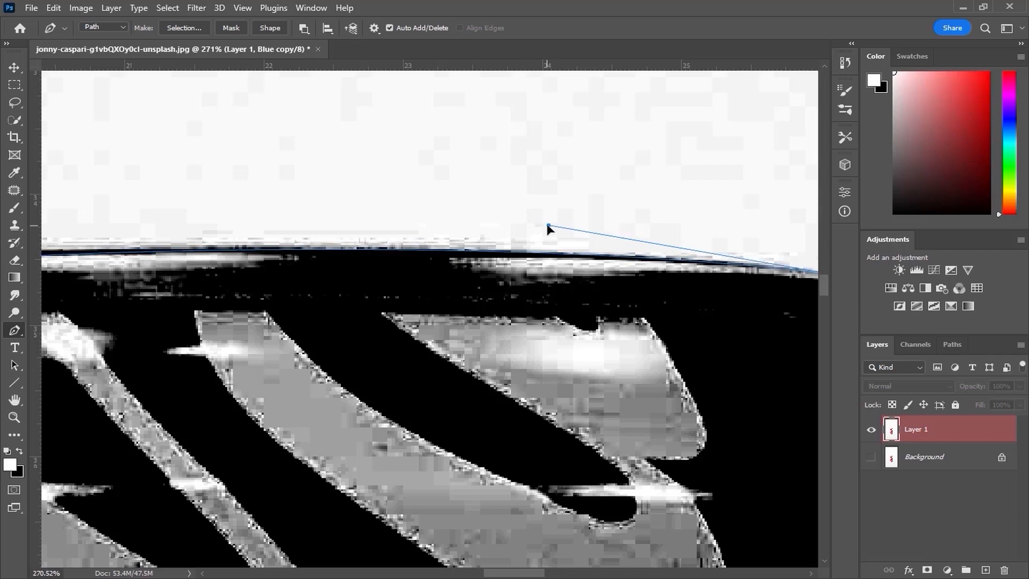
{"action": "scroll", "coordinate": [339, 281], "scroll_direction": "left", "scroll_amount": 6}
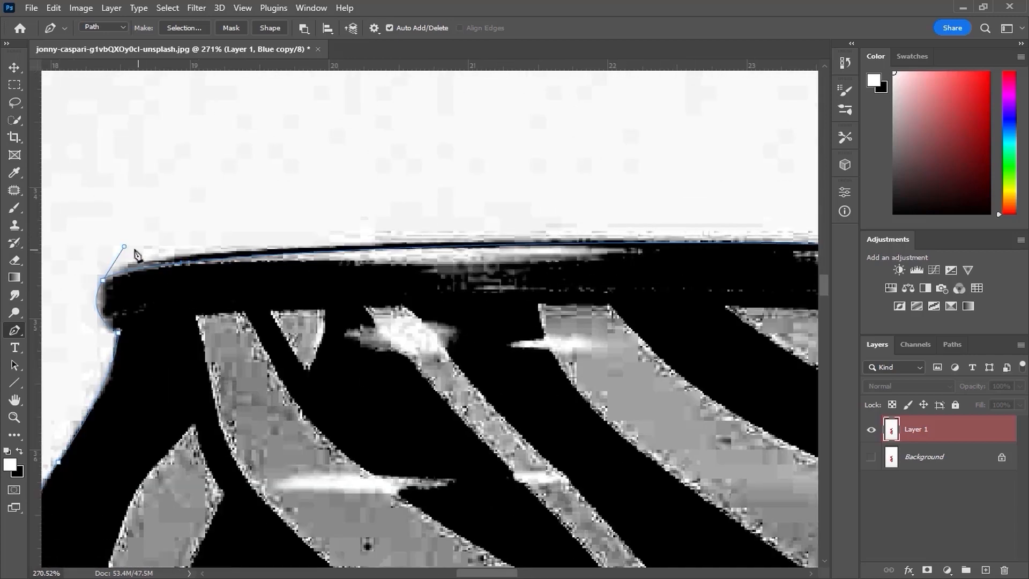
{"action": "left_click_drag", "start_coordinate": [125, 250], "coordinate": [129, 233]}
Step: Shorten the outgoing handle at the top rim's right end and trace around the rim and down the neck
{"action": "scroll", "coordinate": [354, 293], "scroll_direction": "right", "scroll_amount": 7}
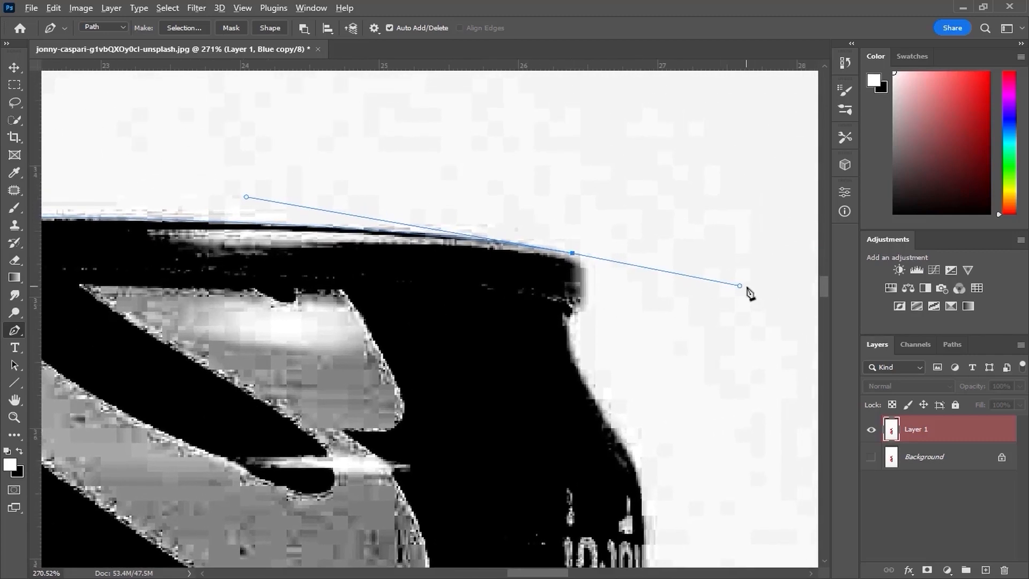
{"action": "left_click_drag", "start_coordinate": [739, 287], "coordinate": [594, 262]}
{"action": "left_click_drag", "start_coordinate": [573, 312], "coordinate": [437, 248]}
{"action": "left_click_drag", "start_coordinate": [455, 313], "coordinate": [469, 344]}
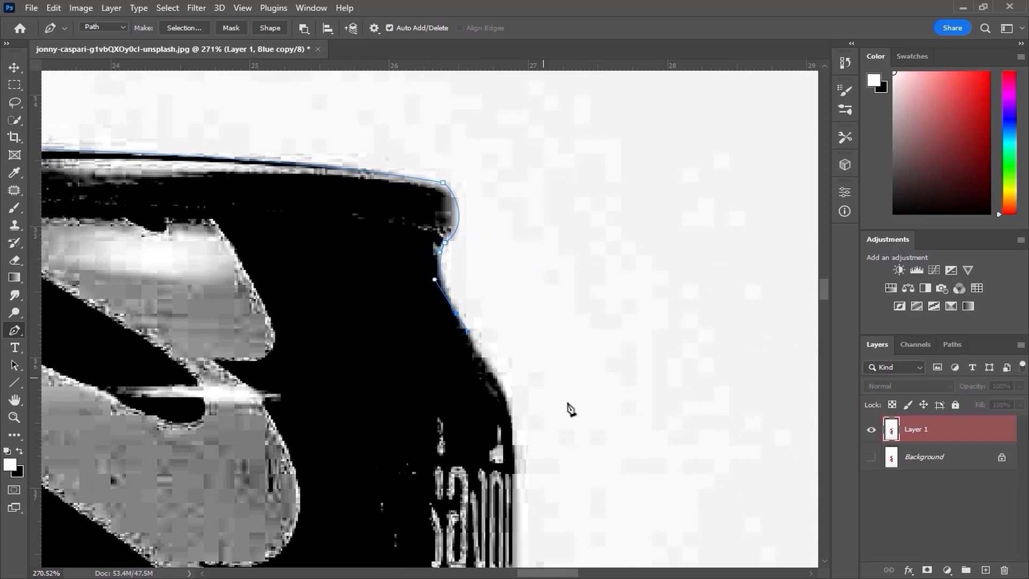
{"action": "left_click_drag", "start_coordinate": [558, 397], "coordinate": [524, 307]}
{"action": "left_click_drag", "start_coordinate": [467, 342], "coordinate": [467, 383]}
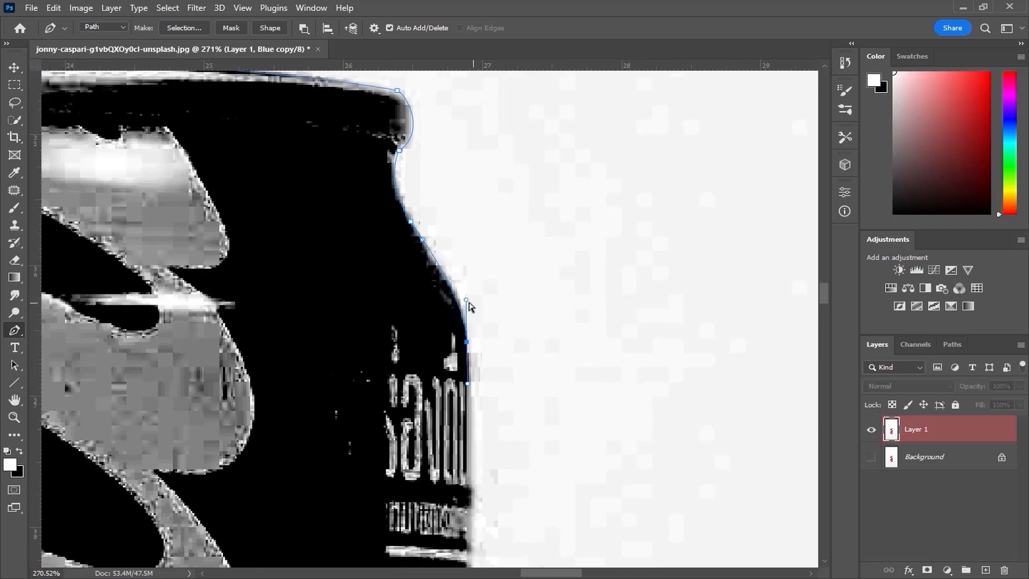
{"action": "left_click_drag", "start_coordinate": [466, 301], "coordinate": [457, 278]}
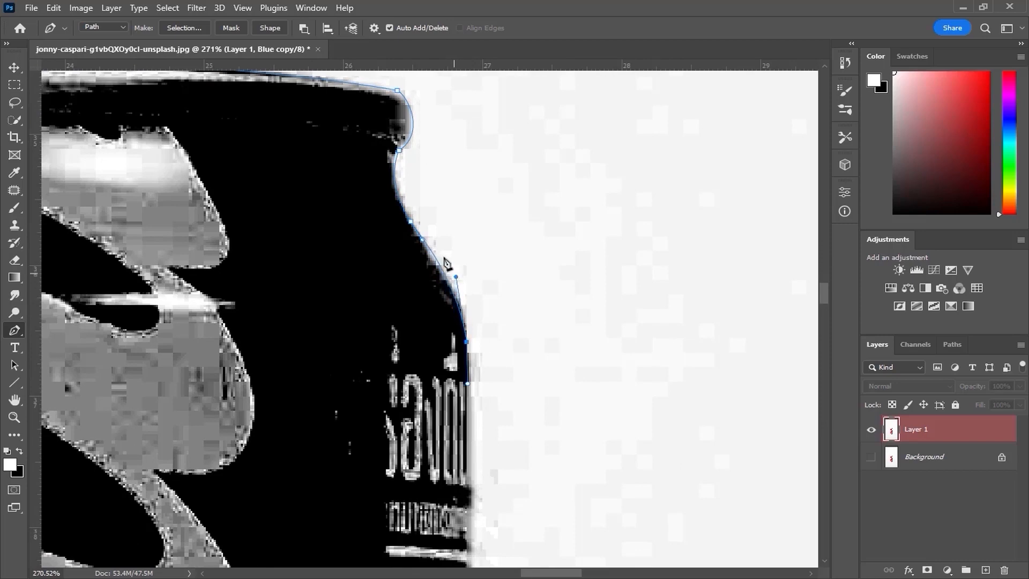
{"action": "left_click_drag", "start_coordinate": [466, 341], "coordinate": [469, 360]}
{"action": "left_click_drag", "start_coordinate": [467, 316], "coordinate": [469, 306]}
{"action": "key", "text": "ctrl+z"}
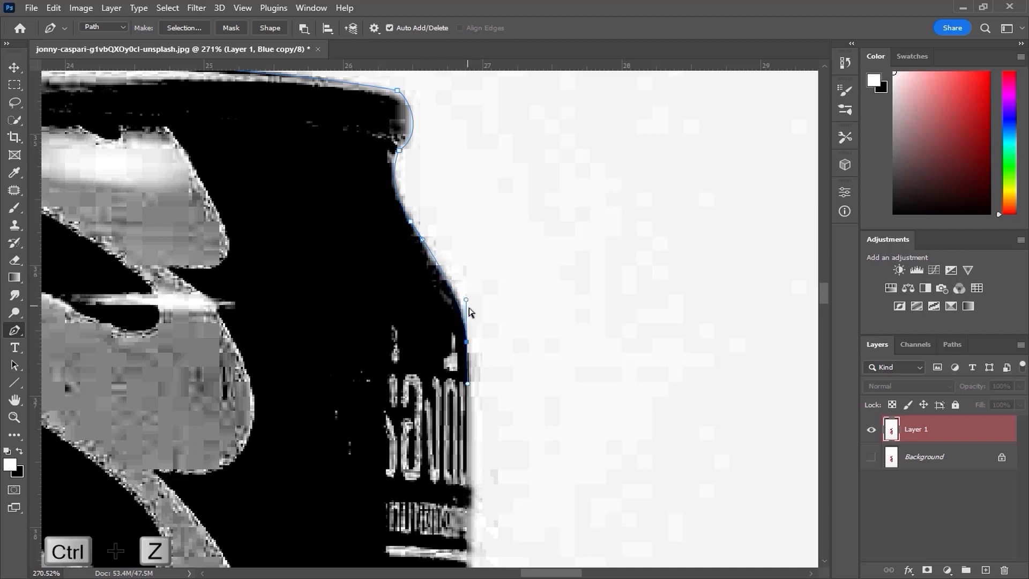
{"action": "key", "text": "ctrl+z"}
Step: Curve the path over the can's right shoulder onto the top of the right side wall, fitting the anchor to the edge
{"action": "left_click", "coordinate": [462, 296]}
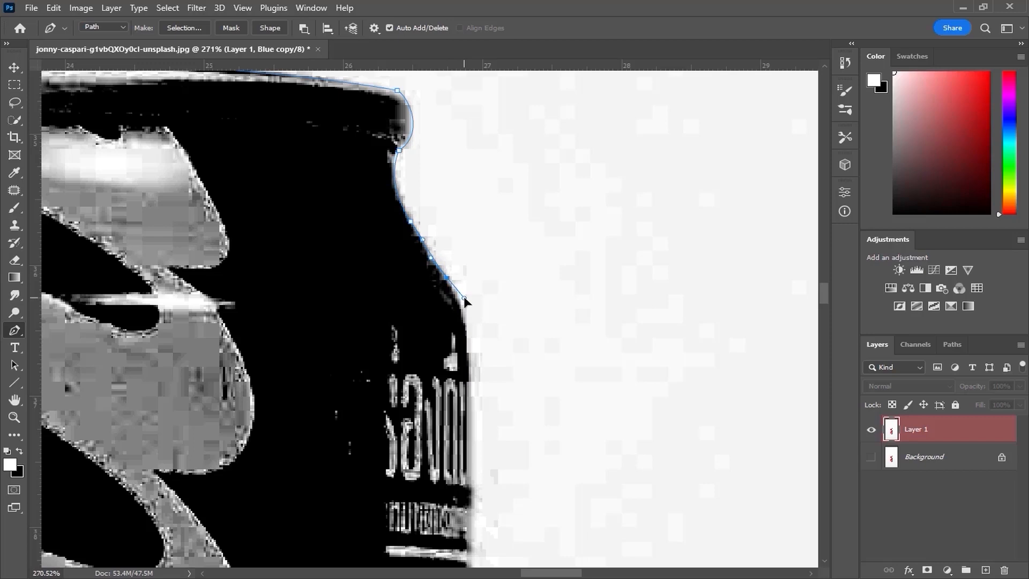
{"action": "left_click", "coordinate": [462, 301]}
{"action": "left_click_drag", "start_coordinate": [470, 387], "coordinate": [469, 451]}
{"action": "left_click_drag", "start_coordinate": [471, 390], "coordinate": [469, 378]}
Step: Add a smooth anchor farther down the can's right side wall and adjust its position and lower handle to the edge
{"action": "left_click_drag", "start_coordinate": [609, 483], "coordinate": [576, 221]}
{"action": "left_click_drag", "start_coordinate": [446, 438], "coordinate": [440, 534]}
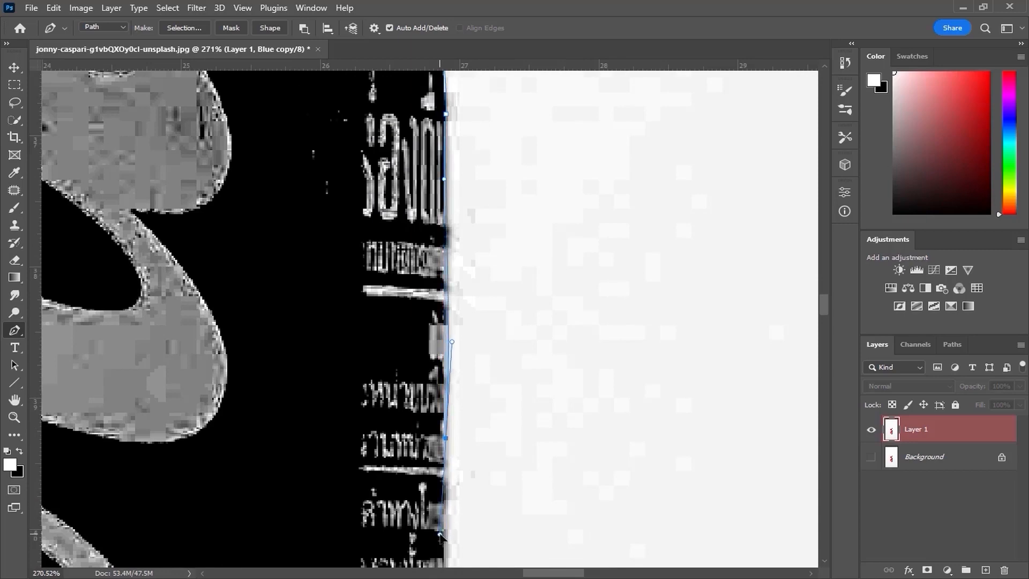
{"action": "left_click_drag", "start_coordinate": [447, 441], "coordinate": [451, 456]}
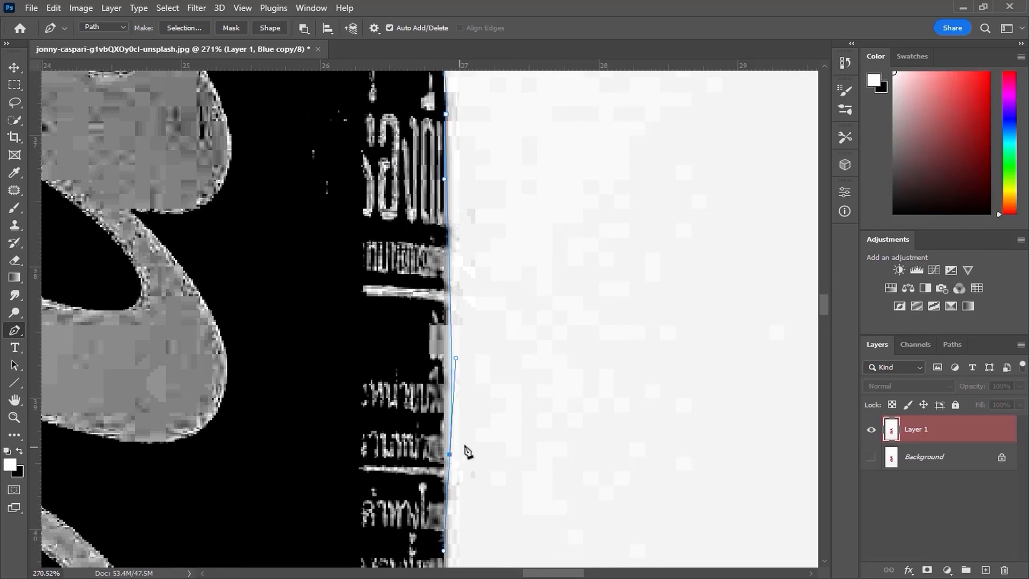
{"action": "scroll", "coordinate": [489, 409], "scroll_direction": "down", "scroll_amount": 3}
{"action": "left_click_drag", "start_coordinate": [427, 420], "coordinate": [431, 427]}
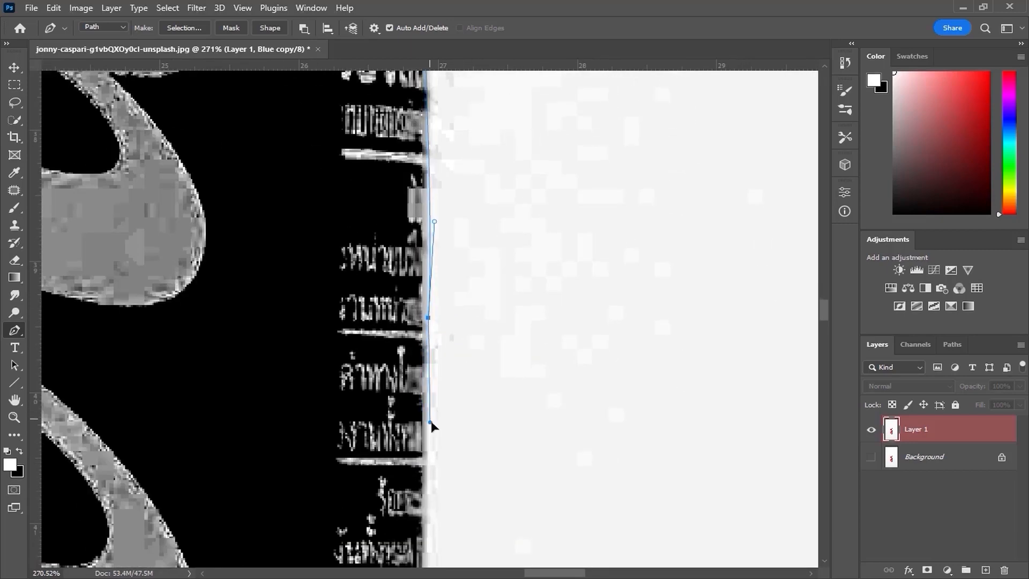
Step: Extend the path down the can's right side wall with a smooth anchor whose handles run along the edge
{"action": "scroll", "coordinate": [482, 460], "scroll_direction": "down", "scroll_amount": 2}
{"action": "left_click_drag", "start_coordinate": [482, 459], "coordinate": [458, 210]}
{"action": "left_click_drag", "start_coordinate": [421, 439], "coordinate": [425, 154]}
{"action": "left_click_drag", "start_coordinate": [428, 308], "coordinate": [427, 186]}
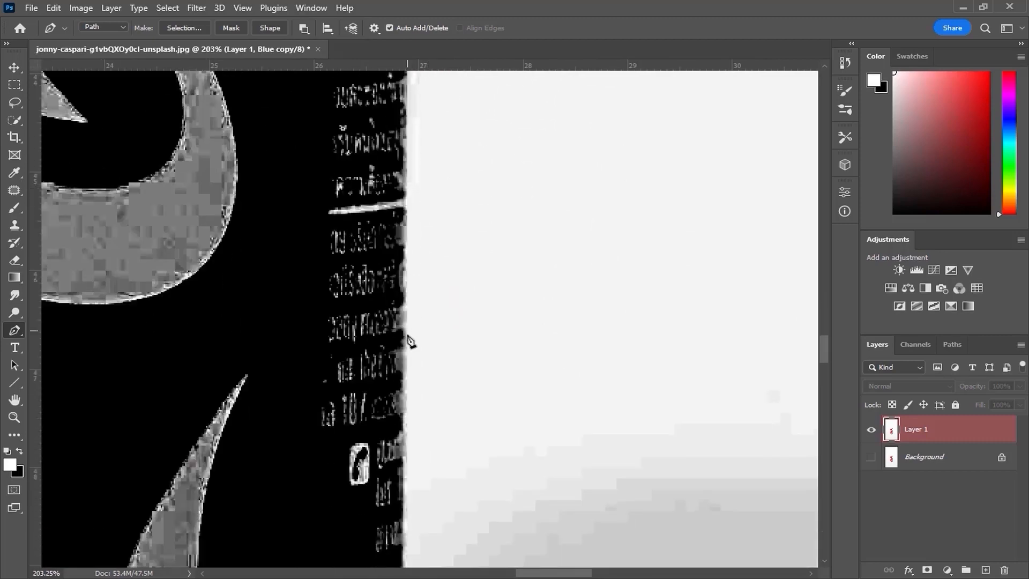
{"action": "left_click_drag", "start_coordinate": [408, 344], "coordinate": [407, 397]}
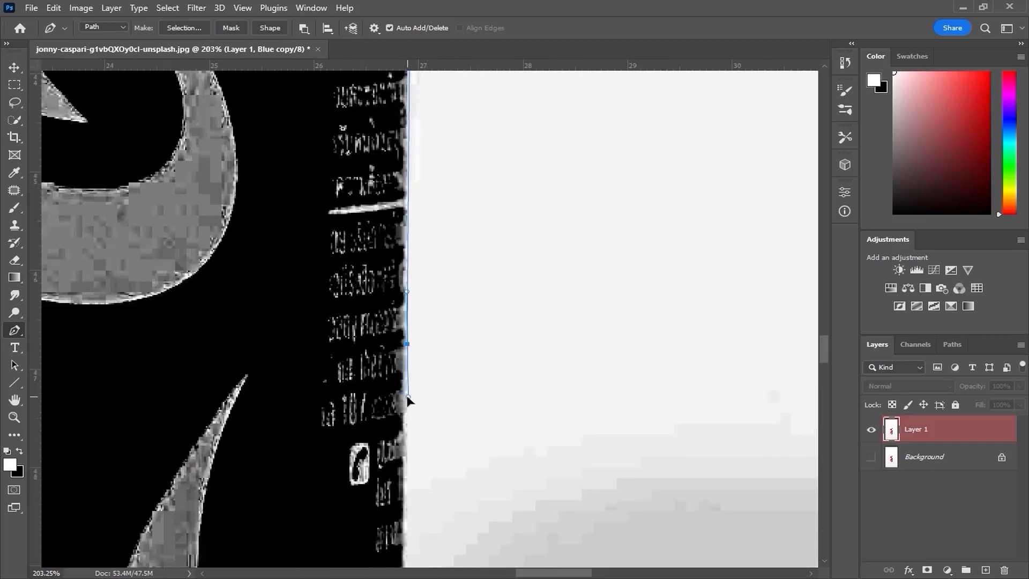
Step: Add two more smooth anchors along the can's lower right wall, the last one just above the bottom corner
{"action": "left_click_drag", "start_coordinate": [447, 266], "coordinate": [475, 241]}
{"action": "left_click_drag", "start_coordinate": [452, 400], "coordinate": [480, 253]}
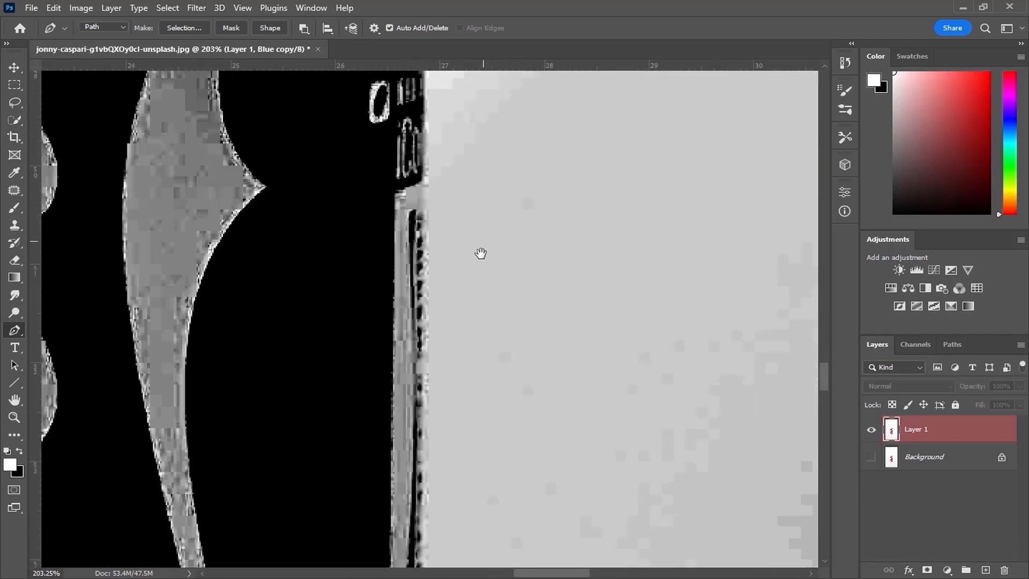
{"action": "left_click_drag", "start_coordinate": [429, 355], "coordinate": [429, 382]}
{"action": "left_click_drag", "start_coordinate": [441, 421], "coordinate": [478, 384]}
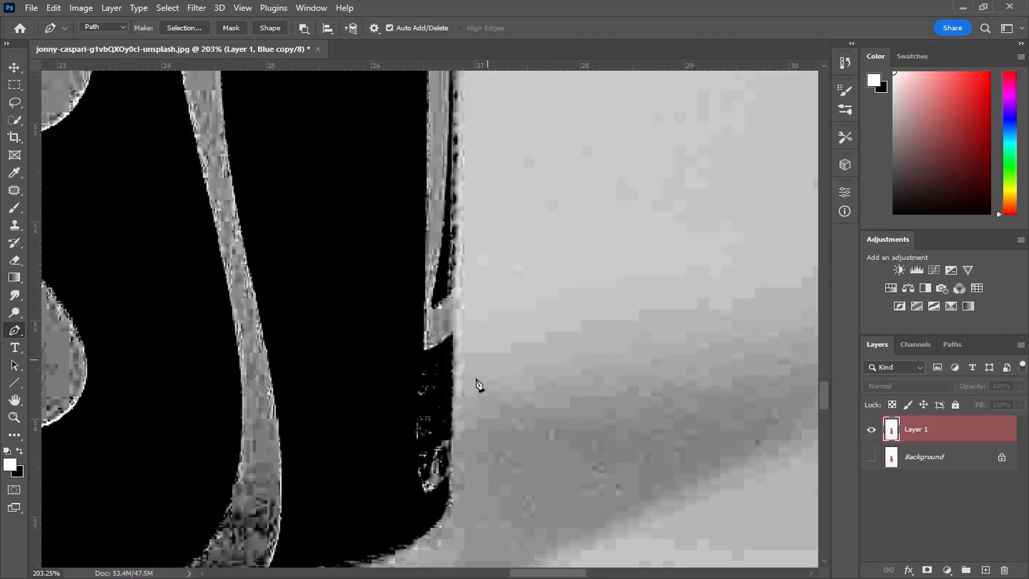
{"action": "left_click_drag", "start_coordinate": [456, 420], "coordinate": [453, 459]}
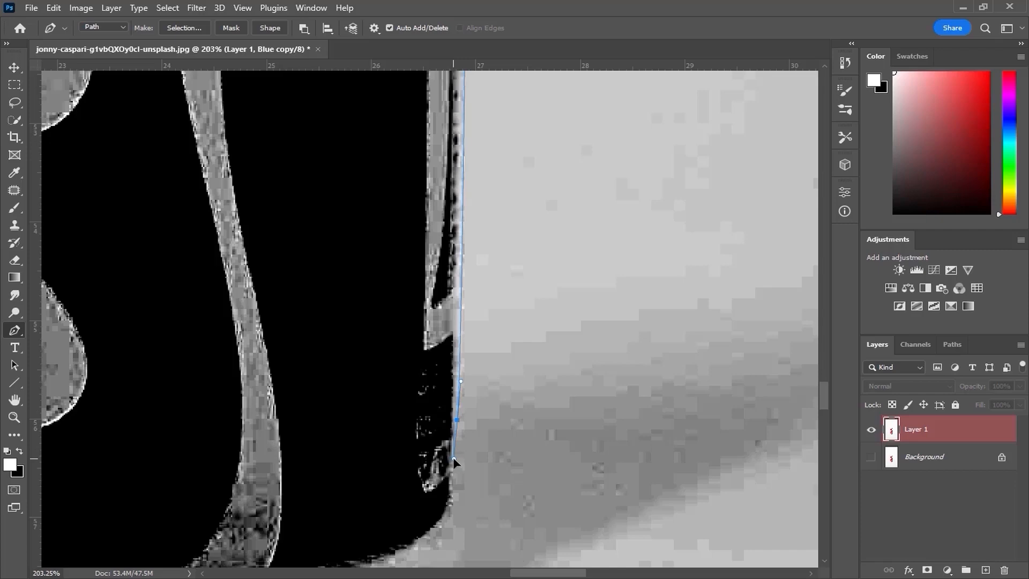
{"action": "left_click_drag", "start_coordinate": [463, 273], "coordinate": [463, 275]}
{"action": "scroll", "coordinate": [430, 220], "scroll_direction": "down", "scroll_amount": 10}
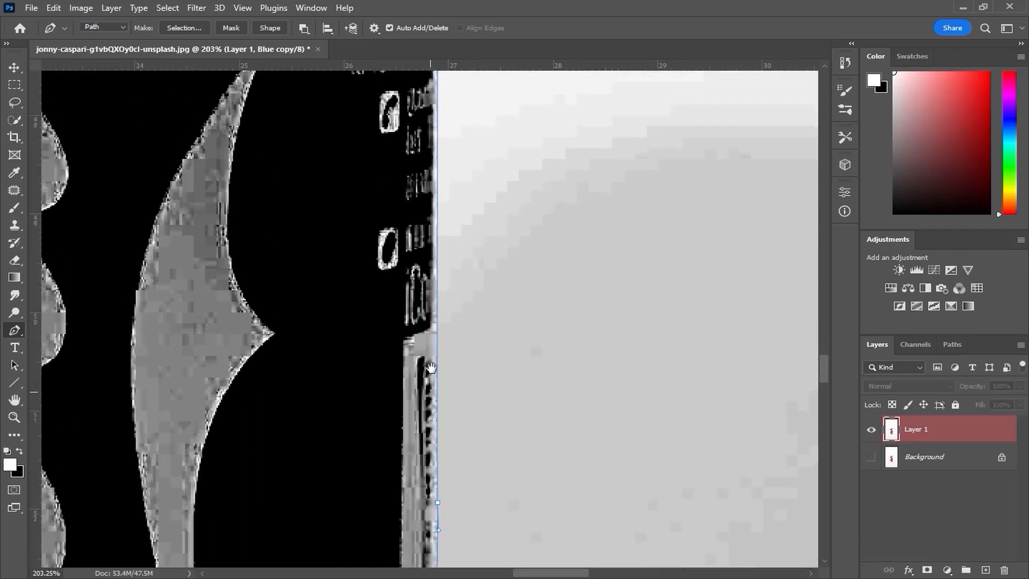
{"action": "scroll", "coordinate": [486, 357], "scroll_direction": "up", "scroll_amount": 2}
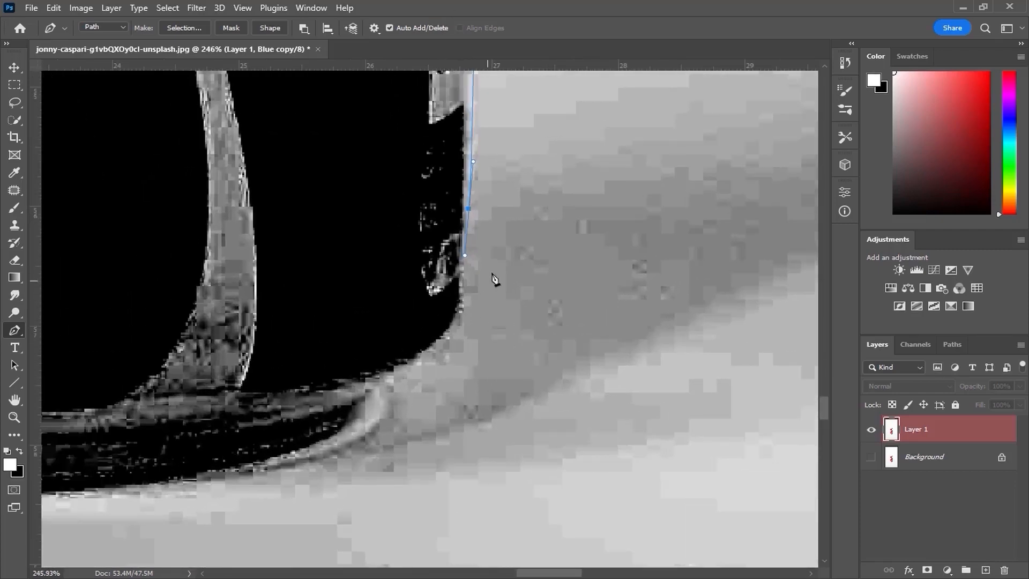
Step: Adjust the last wall anchor's lower handle and curve the path around the can's bottom-right corner, fitting the new anchor's handle
{"action": "left_click_drag", "start_coordinate": [465, 256], "coordinate": [464, 264]}
{"action": "scroll", "coordinate": [443, 356], "scroll_direction": "up", "scroll_amount": 1}
{"action": "left_click_drag", "start_coordinate": [400, 374], "coordinate": [322, 402]}
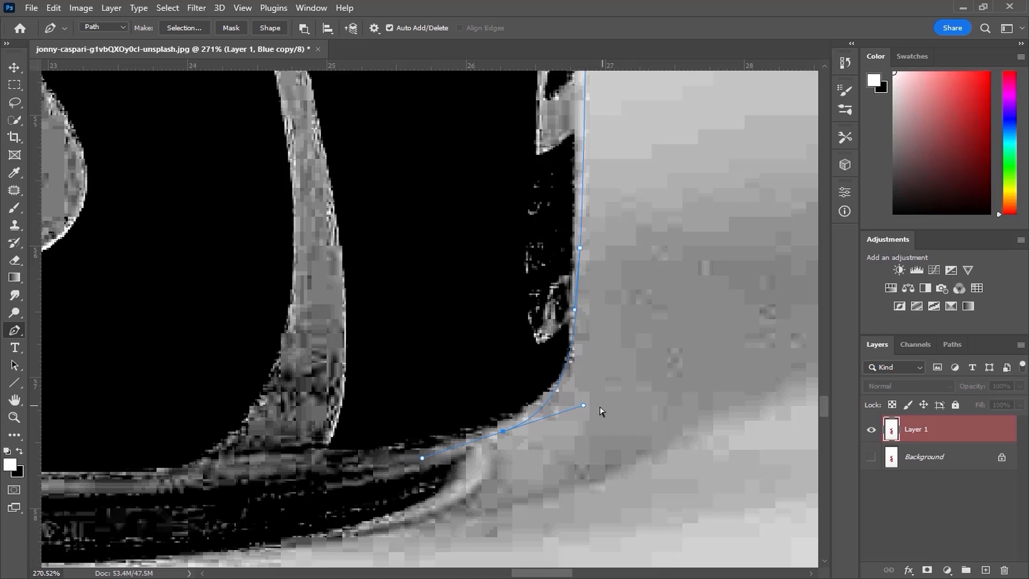
{"action": "mouse_move", "coordinate": [583, 406]}
{"action": "left_mouse_down"}
{"action": "mouse_move", "coordinate": [613, 398]}
{"action": "mouse_move", "coordinate": [600, 407]}
{"action": "mouse_move", "coordinate": [601, 394]}
{"action": "left_mouse_up"}
Step: Refine the bottom-right corner anchor's handle, remove its outgoing handle, and curve the path around the base rim's right end
{"action": "scroll", "coordinate": [463, 455], "scroll_direction": "down", "scroll_amount": 8}
{"action": "left_click_drag", "start_coordinate": [437, 467], "coordinate": [641, 425]}
{"action": "scroll", "coordinate": [665, 427], "scroll_direction": "up", "scroll_amount": 2}
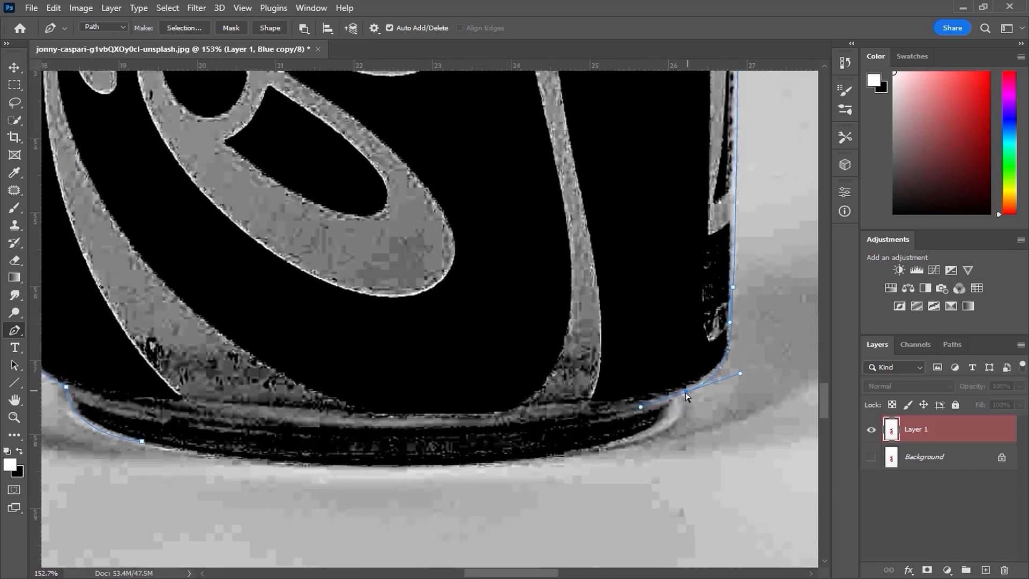
{"action": "left_click_drag", "start_coordinate": [749, 369], "coordinate": [744, 370]}
{"action": "left_click", "coordinate": [685, 394]}
{"action": "left_click_drag", "start_coordinate": [583, 453], "coordinate": [471, 459]}
Step: Add a smooth anchor along the base's bottom edge, close the path at its starting anchor, and refit the curve
{"action": "scroll", "coordinate": [472, 464], "scroll_direction": "up", "scroll_amount": 2}
{"action": "left_click_drag", "start_coordinate": [364, 381], "coordinate": [240, 367]}
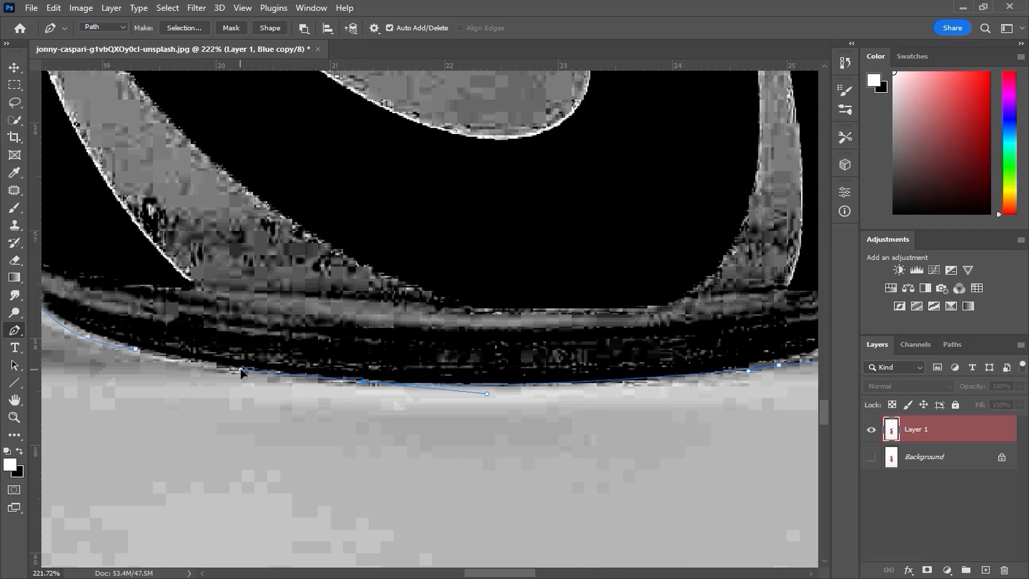
{"action": "left_click", "coordinate": [137, 353]}
{"action": "left_click_drag", "start_coordinate": [363, 381], "coordinate": [228, 376]}
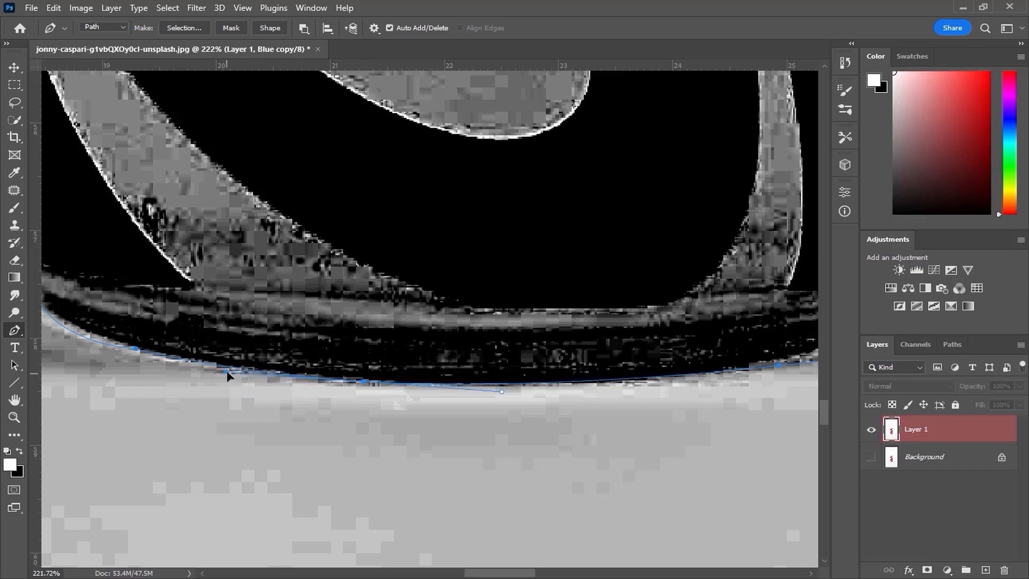
Step: Convert the closed can path into a new anti-aliased selection with a feather radius of 0 pixels
{"action": "scroll", "coordinate": [301, 431], "scroll_direction": "down", "scroll_amount": 5}
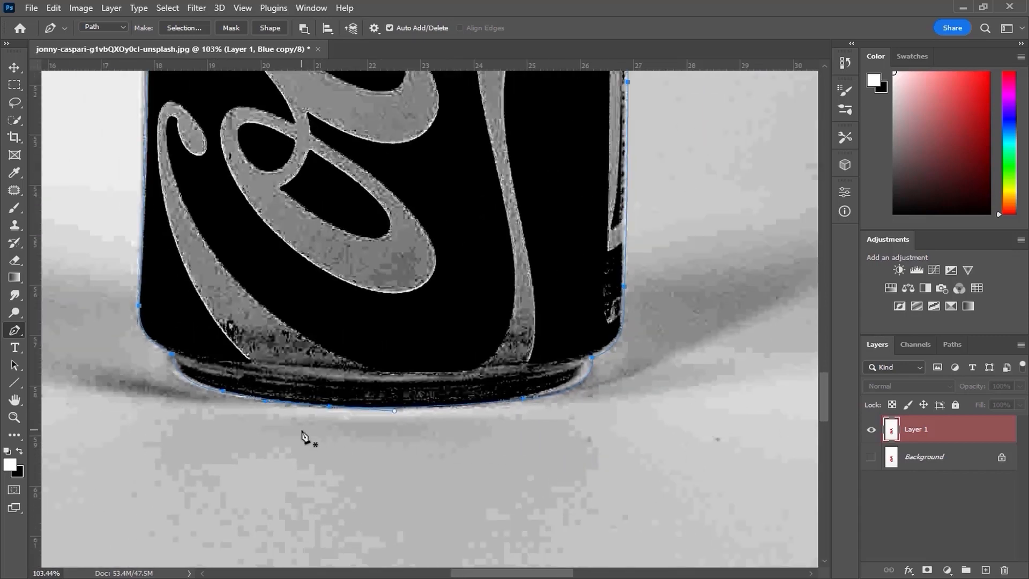
{"action": "key", "text": "ctrl+0"}
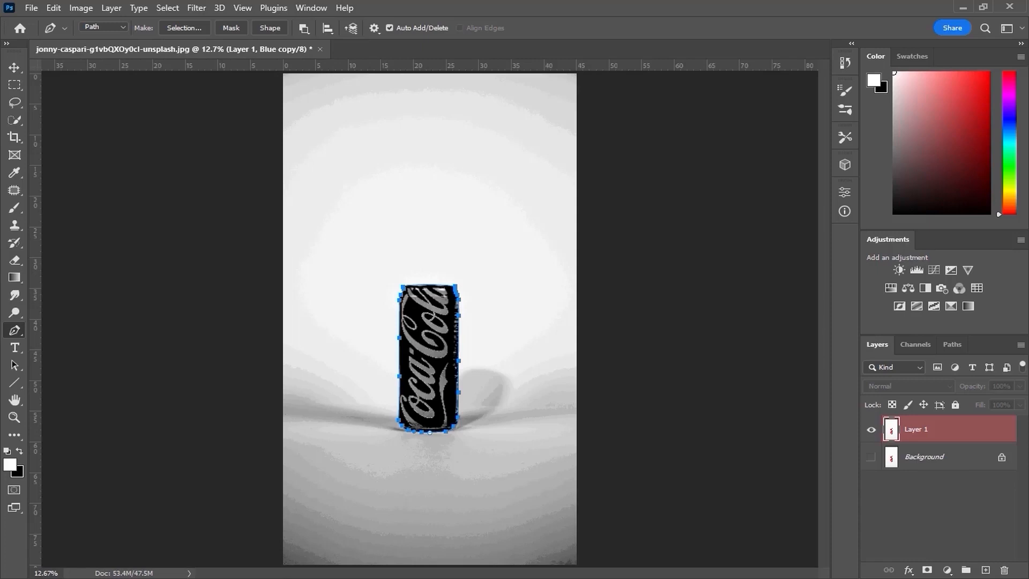
{"action": "right_click", "coordinate": [422, 356]}
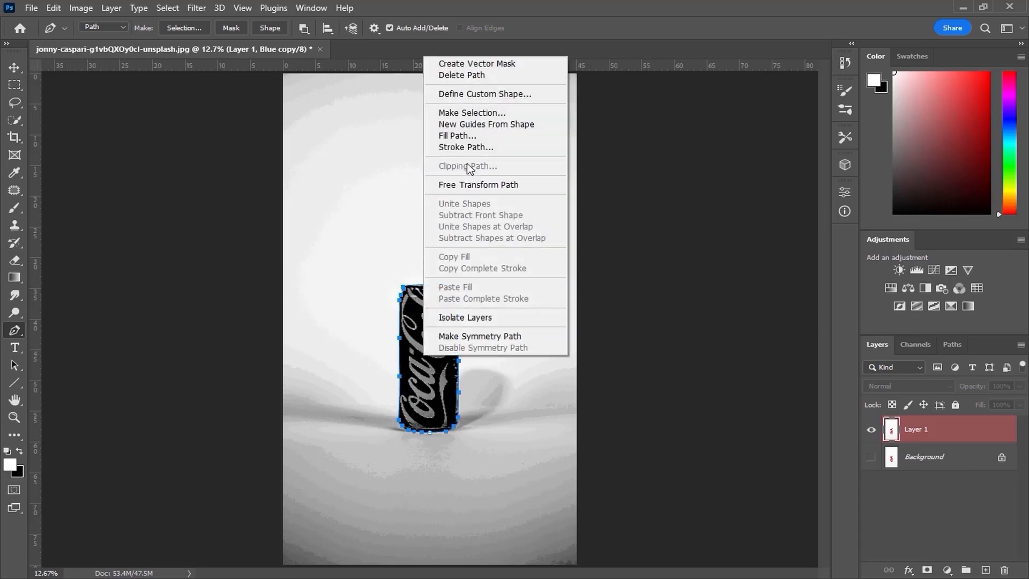
{"action": "left_click", "coordinate": [471, 113]}
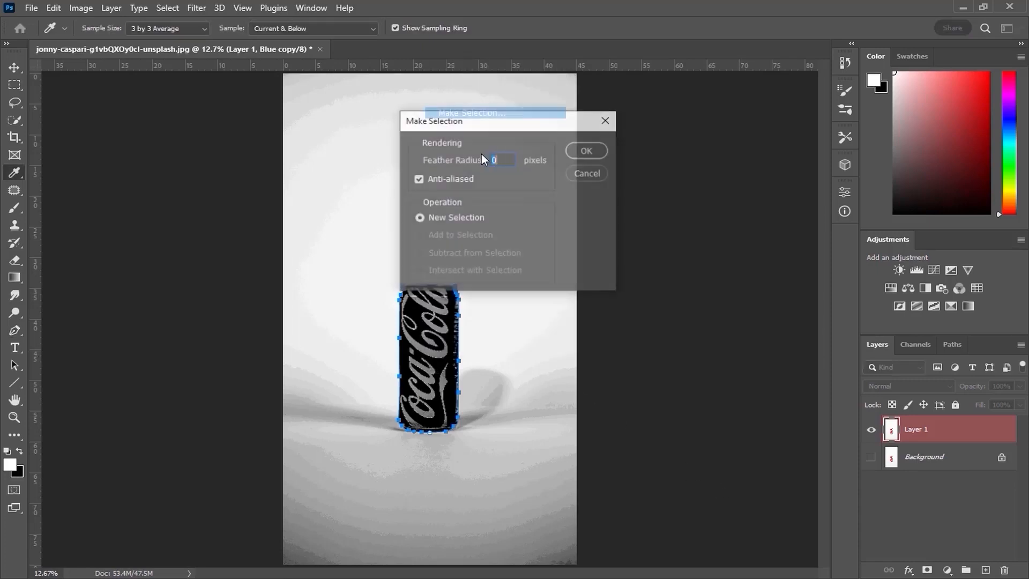
{"action": "left_click", "coordinate": [587, 152]}
Step: Return to the full-colour Layer 1, keep the can rather than its surroundings selected, and apply the selection as a layer mask
{"action": "key", "text": "ctrl+shift+i"}
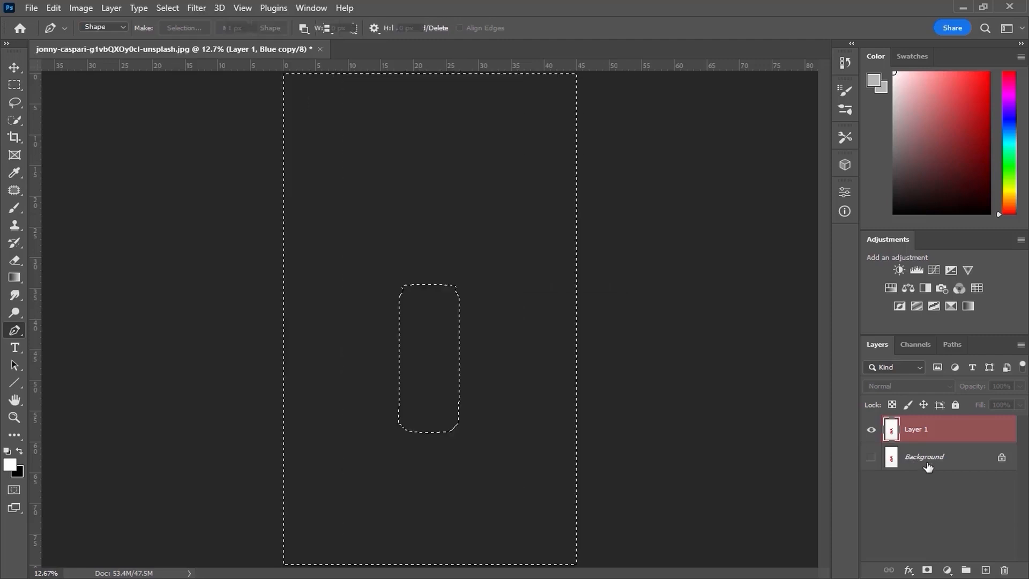
{"action": "left_click", "coordinate": [927, 462]}
{"action": "left_click", "coordinate": [935, 430]}
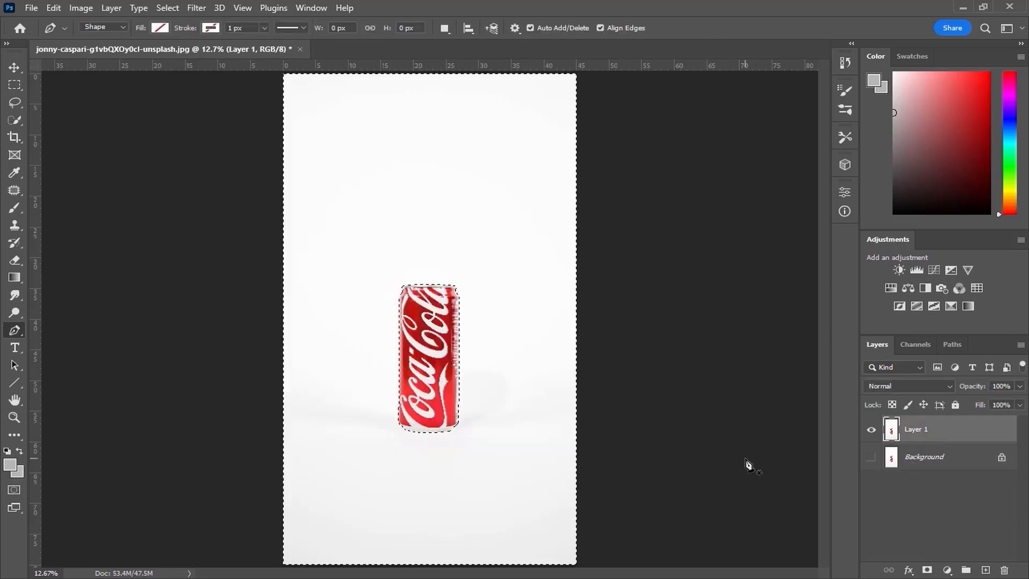
{"action": "key", "text": "ctrl+shift+i"}
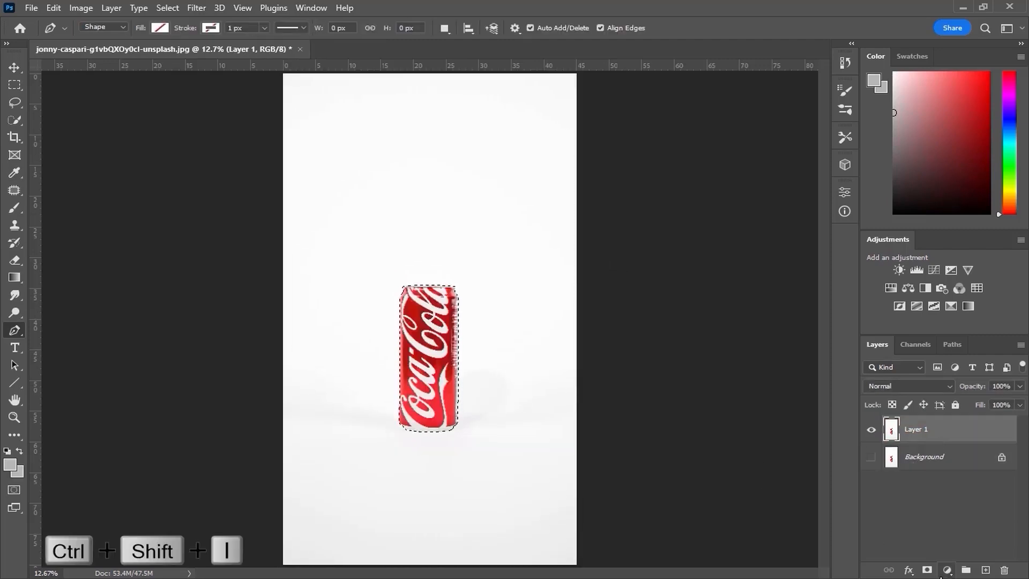
{"action": "left_click", "coordinate": [927, 569]}
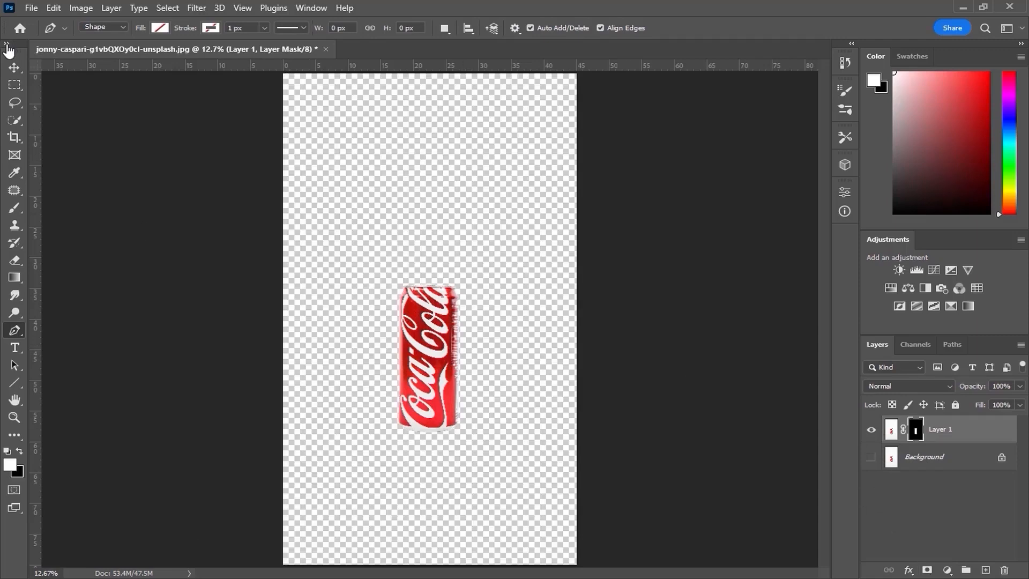
Step: Stamp the visible masked can onto a new layer above Layer 1, and hide Layer 1
{"action": "key", "text": "v"}
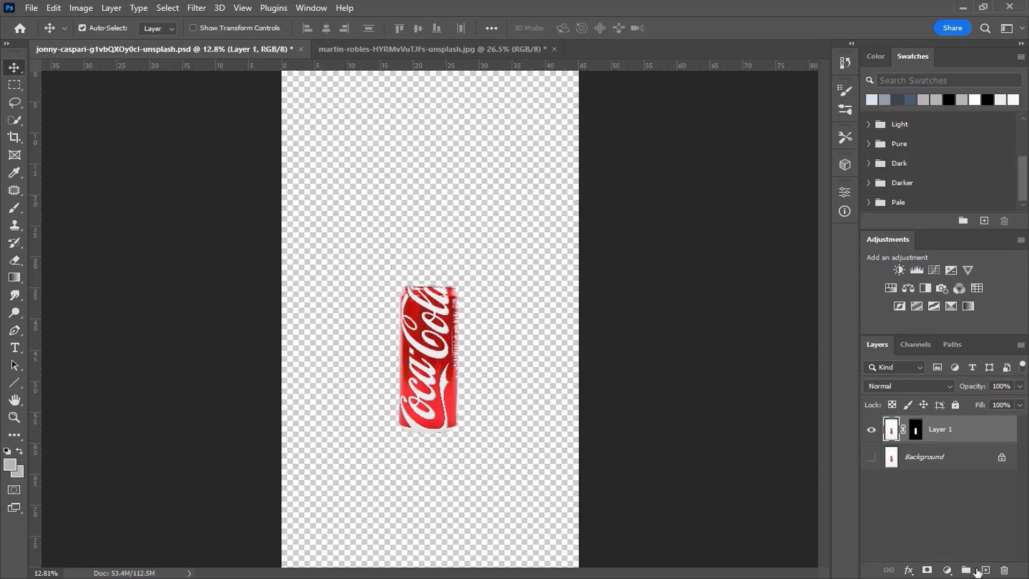
{"action": "left_click", "coordinate": [985, 570]}
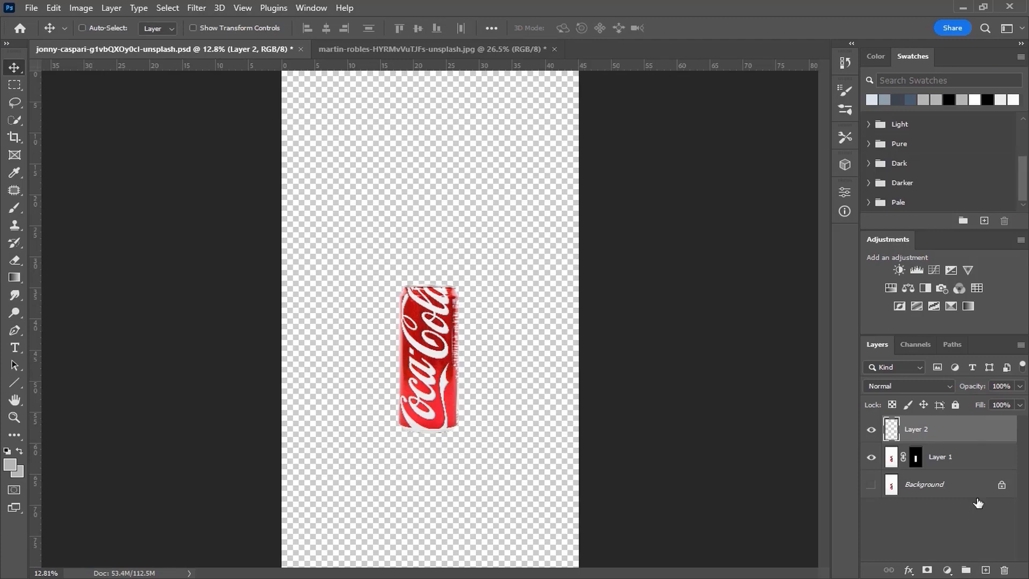
{"action": "key", "text": "ctrl+shift+alt+e"}
{"action": "left_click", "coordinate": [871, 457]}
Step: Add a Solid Color fill layer in b5b5b5 above the stamped can layer
{"action": "left_click", "coordinate": [946, 570]}
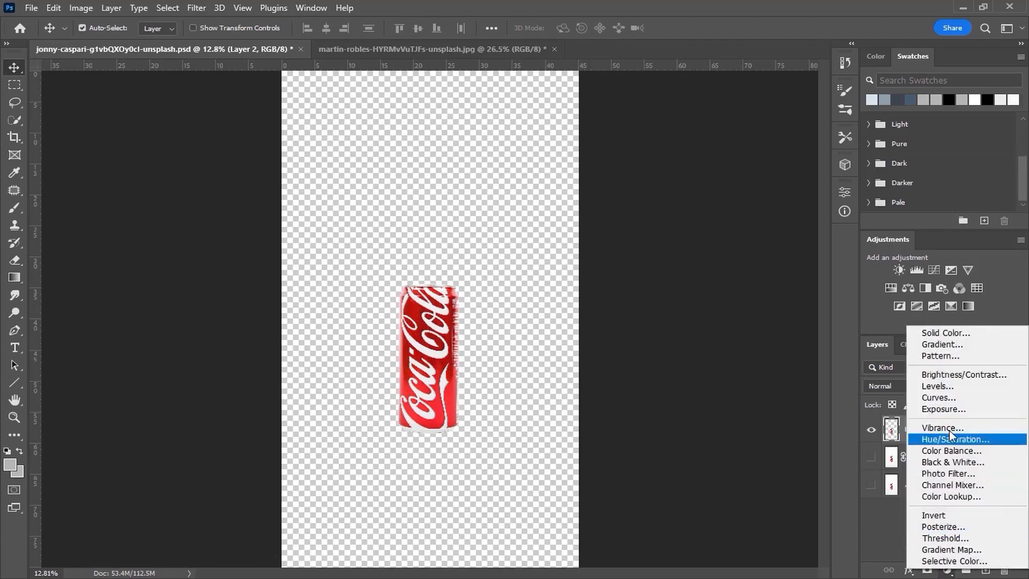
{"action": "left_click", "coordinate": [954, 332]}
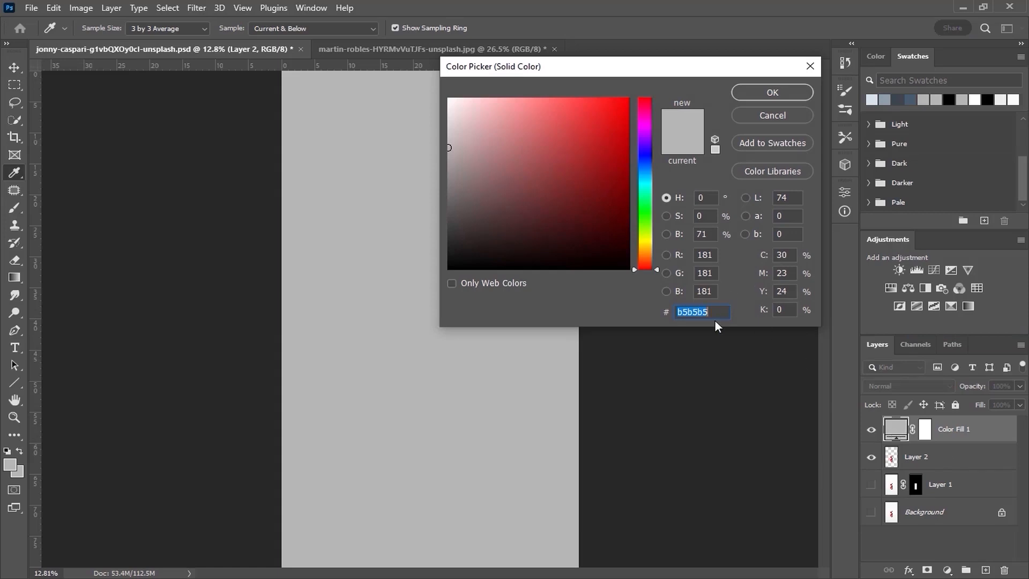
{"action": "type", "text": "b5b"}
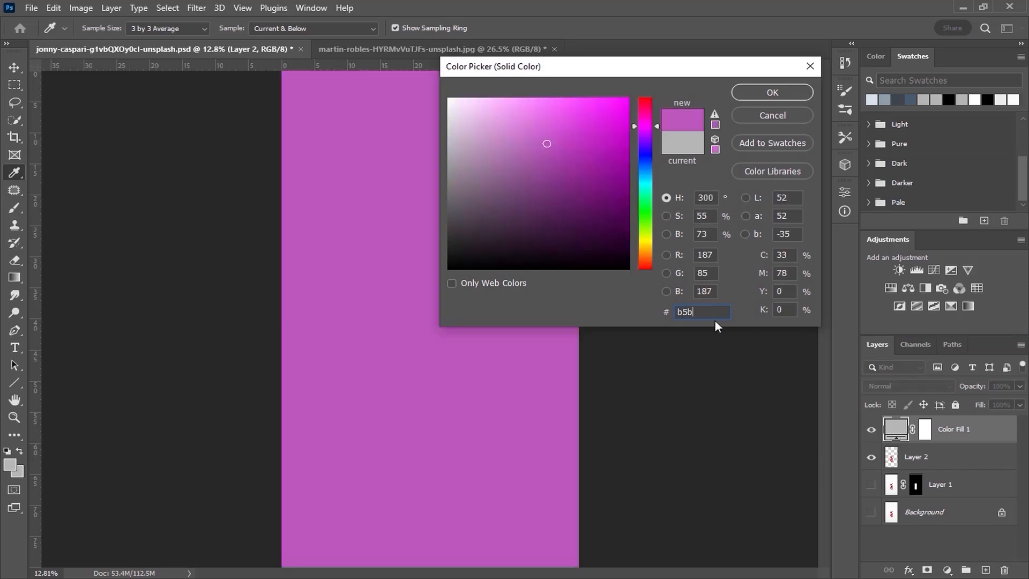
{"action": "type", "text": "5b5"}
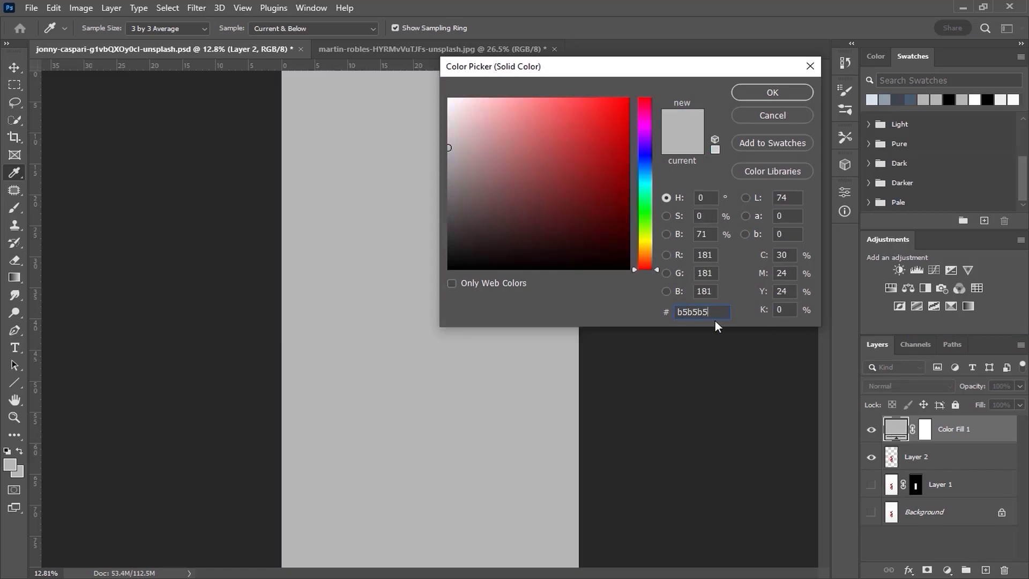
{"action": "left_click", "coordinate": [804, 98]}
Step: Clip the grey fill to the stamped can layer and merge the two into a single layer
{"action": "left_click", "coordinate": [955, 445], "text": "alt"}
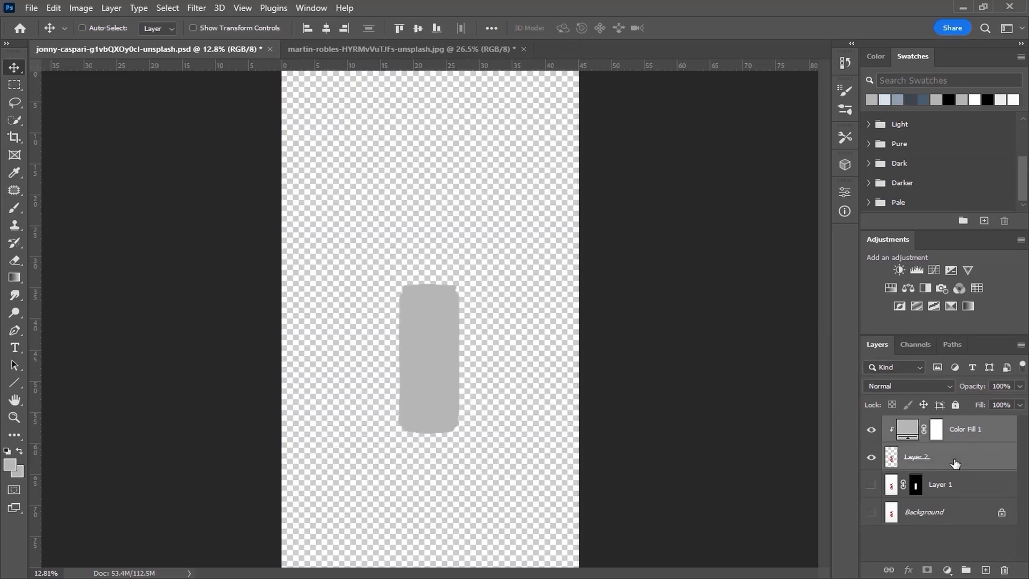
{"action": "key", "text": "ctrl+e"}
{"action": "left_click", "coordinate": [955, 462]}
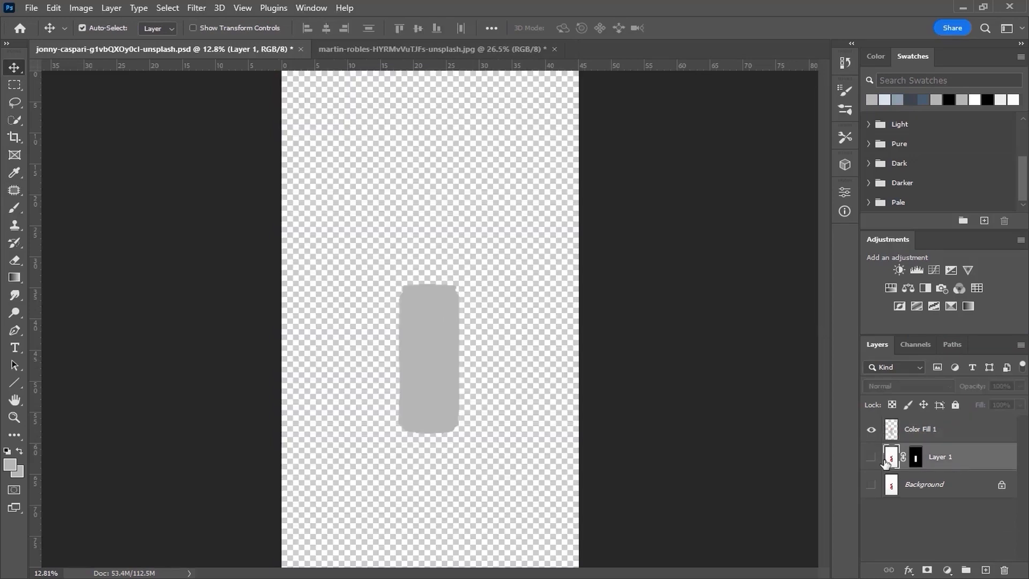
Step: Hide the grey can silhouette, show Layer 1, and convert Layer 1 to a smart object for smart filters
{"action": "left_click", "coordinate": [872, 429]}
{"action": "left_click", "coordinate": [871, 457]}
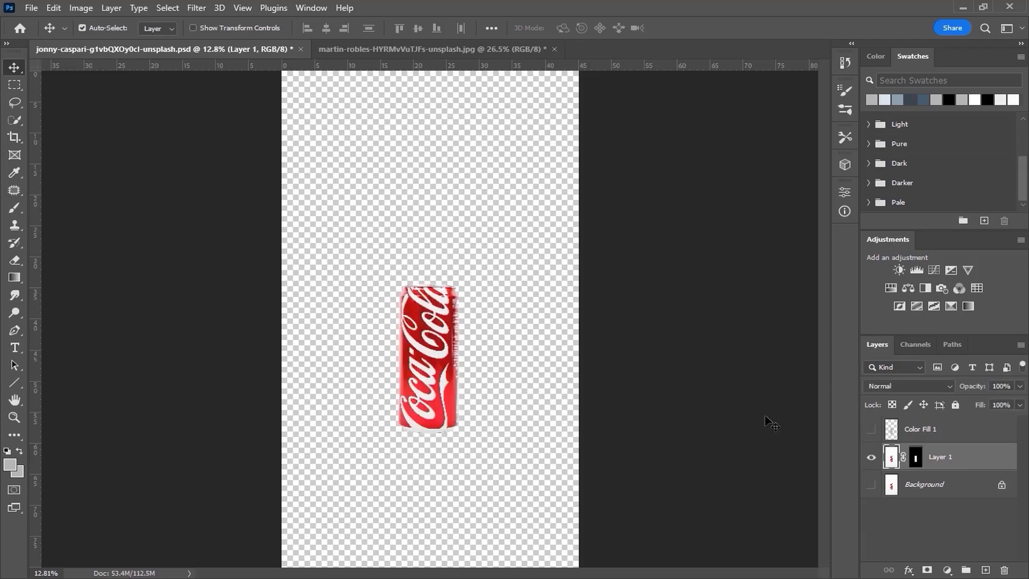
{"action": "left_click", "coordinate": [203, 8]}
{"action": "left_click", "coordinate": [235, 41]}
Step: Show the Color Fill 1 silhouette, hide Layer 1, and convert the silhouette to a smart object for smart filters
{"action": "left_click", "coordinate": [872, 430]}
{"action": "left_click", "coordinate": [942, 431]}
{"action": "left_click", "coordinate": [872, 456]}
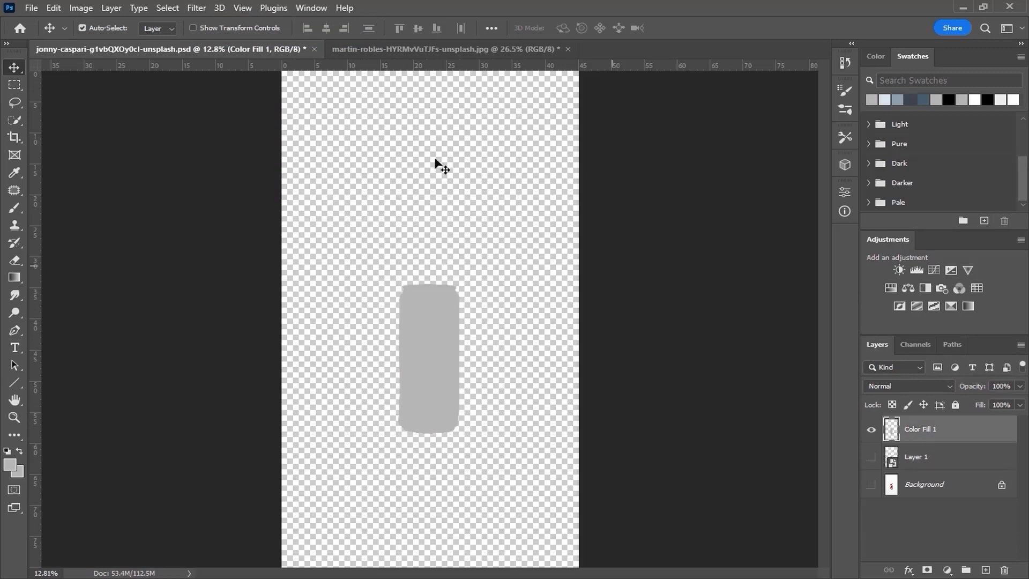
{"action": "left_click", "coordinate": [200, 8]}
{"action": "left_click", "coordinate": [226, 40]}
Step: Hide Color Fill 1, show Layer 1, and bring the can into the iceberg photo in front of the ice block
{"action": "left_click", "coordinate": [872, 430]}
{"action": "left_click", "coordinate": [906, 461]}
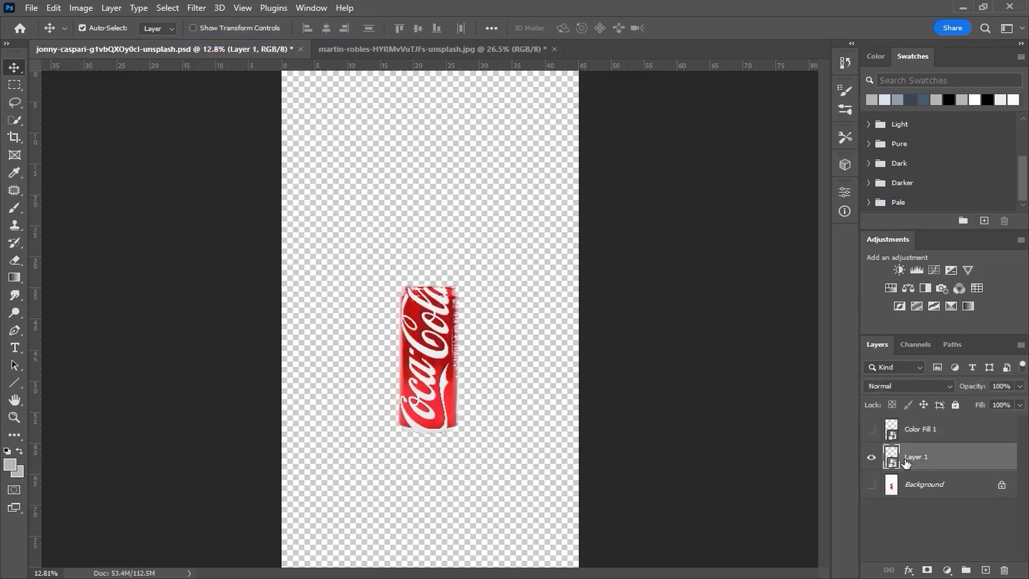
{"action": "mouse_move", "coordinate": [450, 354]}
{"action": "left_mouse_down"}
{"action": "mouse_move", "coordinate": [448, 40]}
{"action": "mouse_move", "coordinate": [431, 115]}
{"action": "mouse_move", "coordinate": [434, 343]}
{"action": "left_mouse_up"}
Step: Duplicate the iceberg photo's Background layer, hide the original, and group the copy with the can layer
{"action": "left_click", "coordinate": [938, 448]}
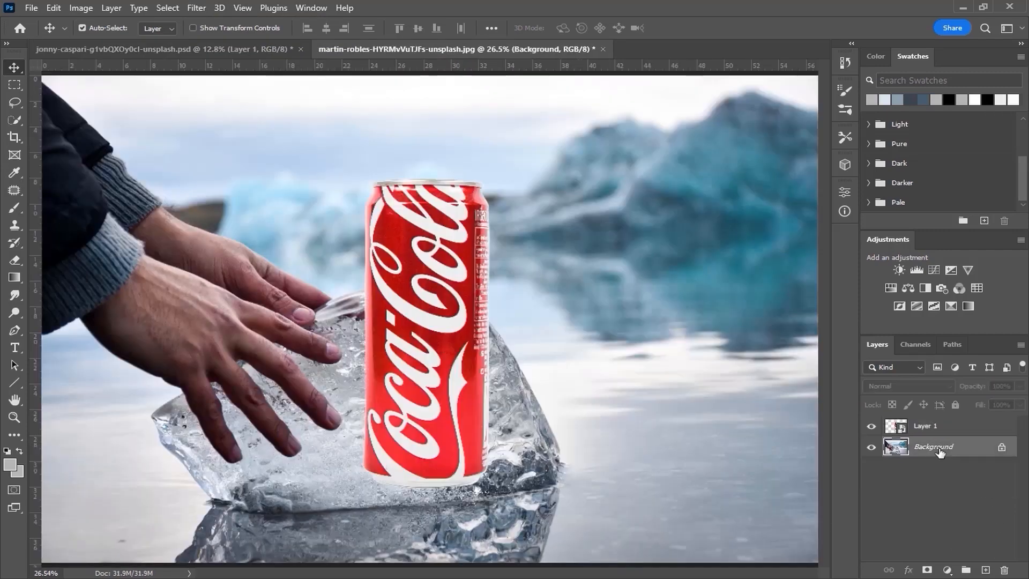
{"action": "key", "text": "ctrl+j"}
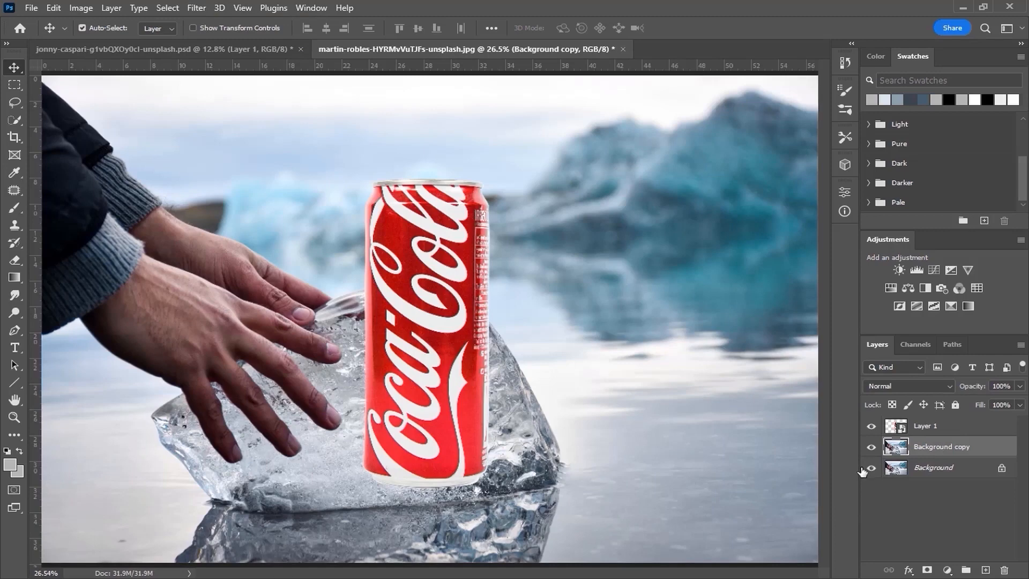
{"action": "left_click", "coordinate": [922, 433], "text": "shift"}
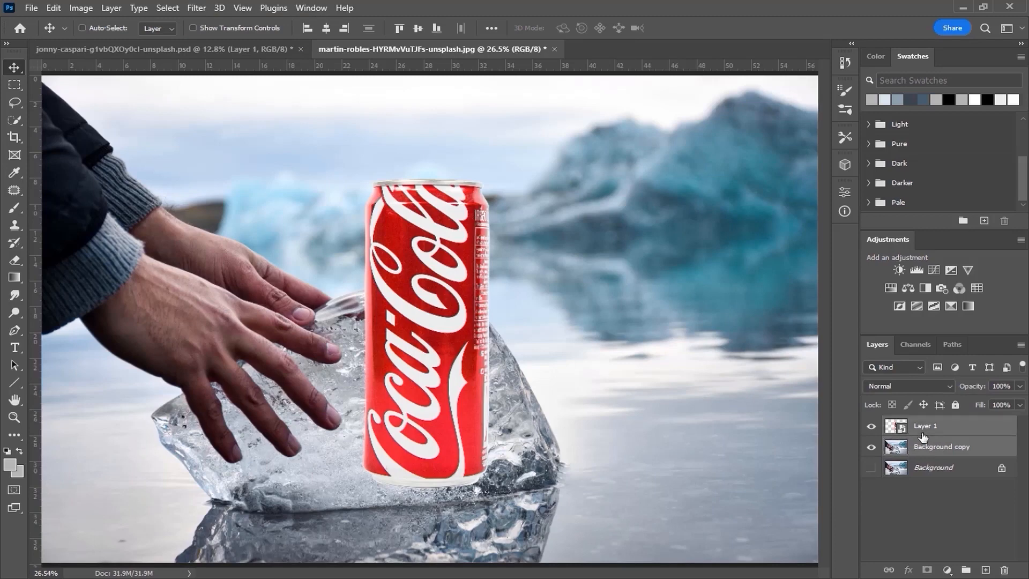
{"action": "key", "text": "ctrl+g"}
Step: Rename the new group "background", expand it, and select the Background copy layer inside
{"action": "double_click", "coordinate": [936, 428]}
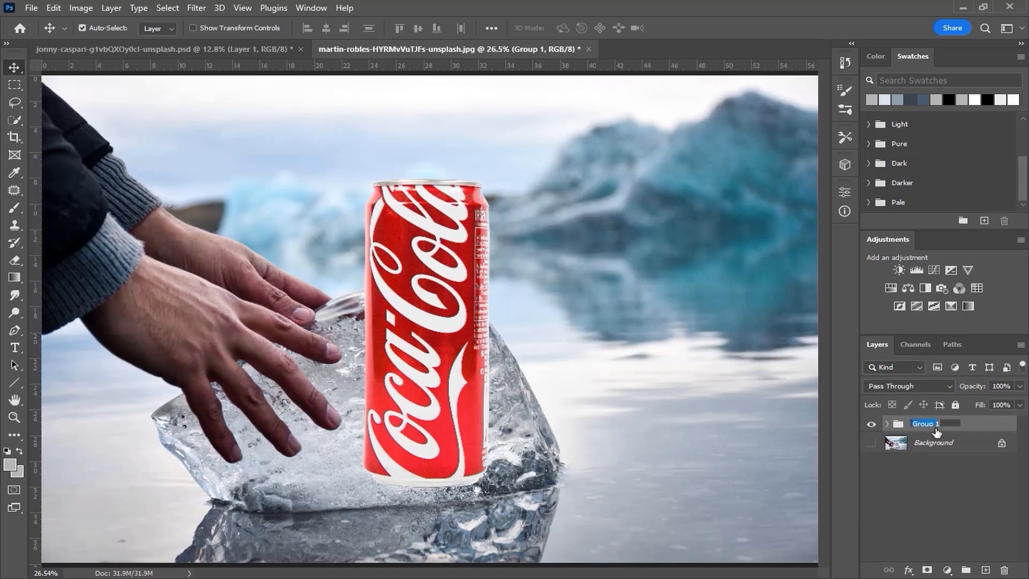
{"action": "type", "text": "background"}
{"action": "left_click", "coordinate": [891, 424]}
{"action": "left_click", "coordinate": [948, 464]}
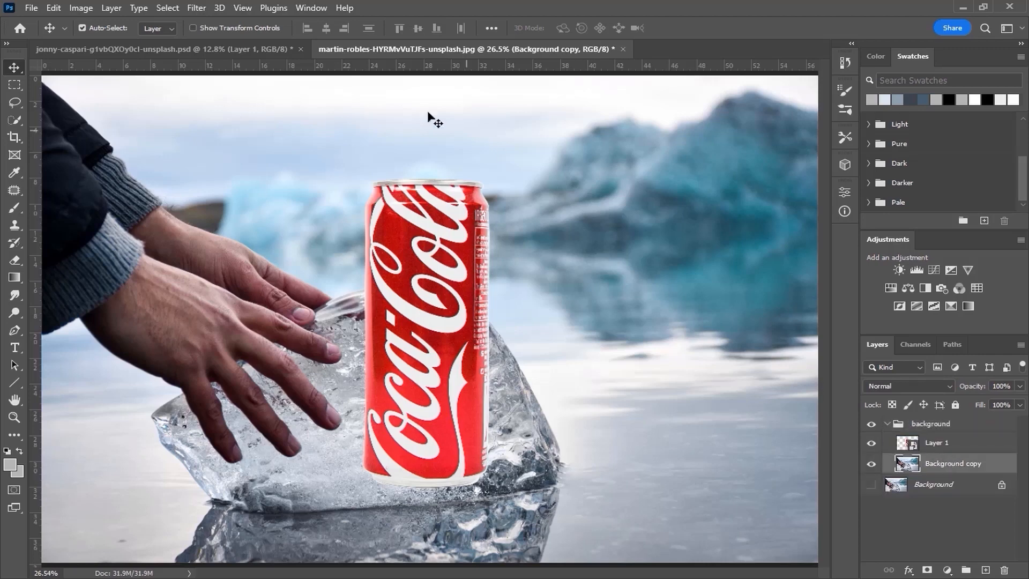
Step: Convert the Background copy layer to a smart object for smart filters
{"action": "left_click", "coordinate": [204, 8]}
{"action": "left_click", "coordinate": [215, 41]}
Step: Scale down the can on Layer 1, tilt it slightly clockwise and place it over the middle of the ice block
{"action": "left_click", "coordinate": [950, 449]}
{"action": "key", "text": "ctrl+t"}
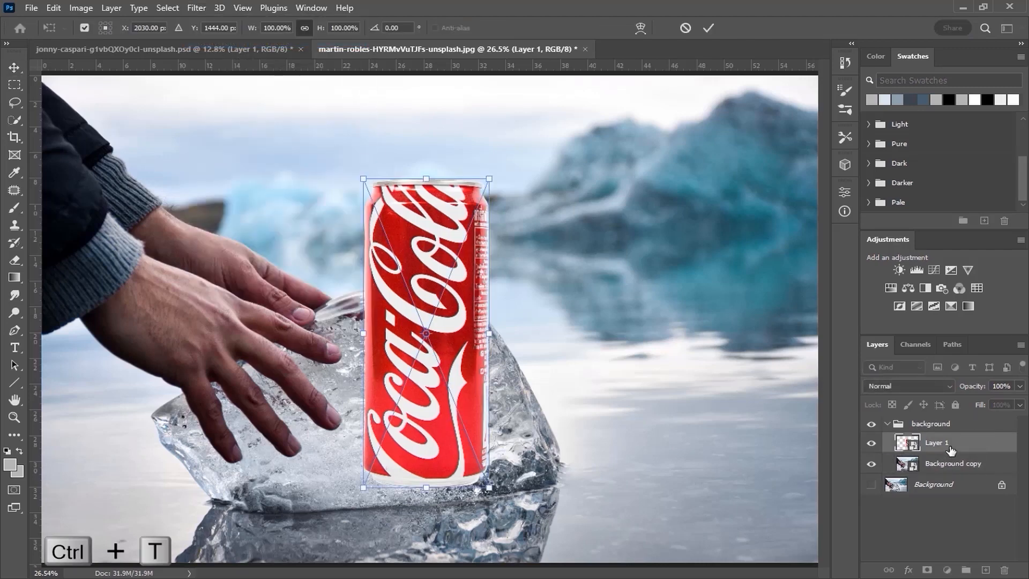
{"action": "left_click_drag", "start_coordinate": [425, 179], "coordinate": [434, 338]}
{"action": "left_click_drag", "start_coordinate": [449, 417], "coordinate": [439, 424]}
{"action": "left_click_drag", "start_coordinate": [461, 315], "coordinate": [421, 368]}
{"action": "key", "text": "Return"}
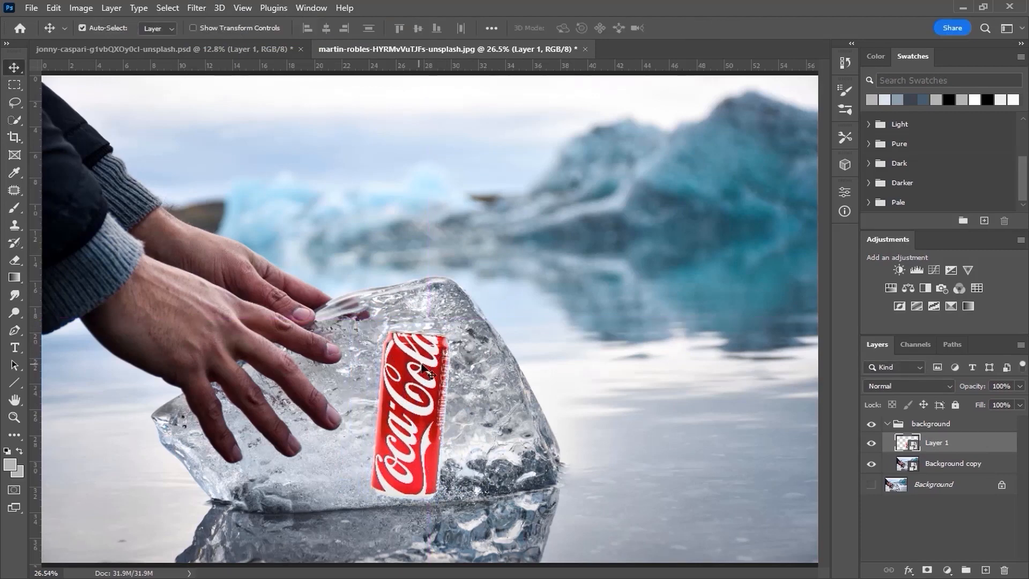
Step: Duplicate the Background copy layer above Layer 1 and clip the duplicate to the can
{"action": "left_click", "coordinate": [954, 470]}
{"action": "left_click_drag", "start_coordinate": [955, 470], "coordinate": [958, 449]}
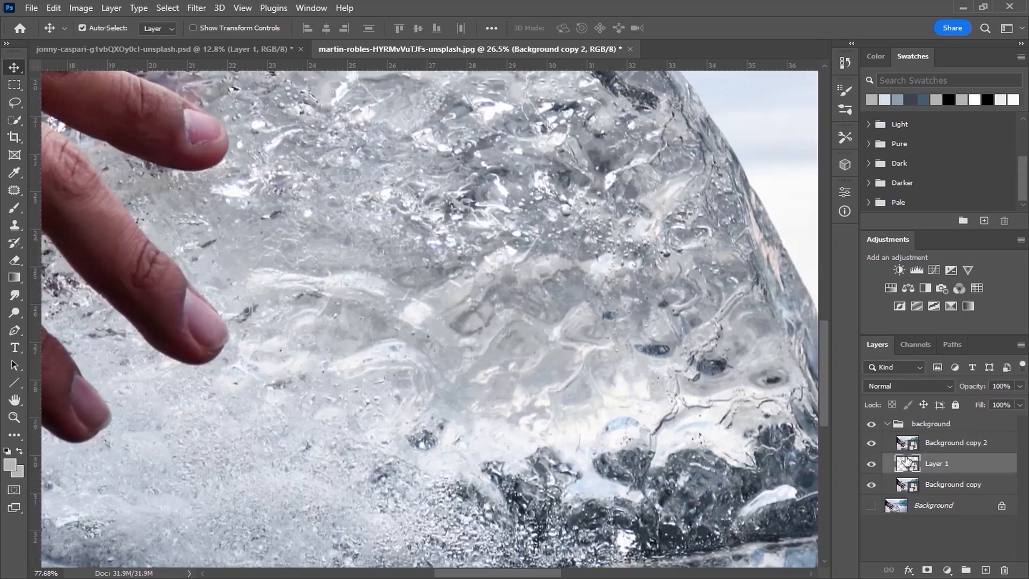
{"action": "key", "text": "ctrl+plus"}
{"action": "left_click", "coordinate": [913, 462]}
{"action": "left_click", "coordinate": [942, 447]}
{"action": "left_click", "coordinate": [912, 453], "text": "alt"}
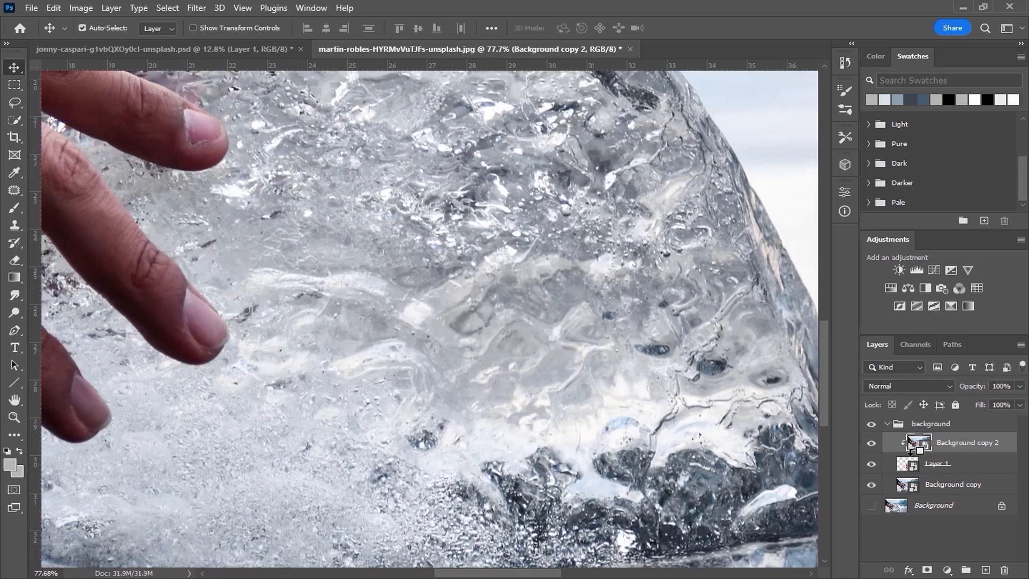
{"action": "key", "text": "ctrl+0"}
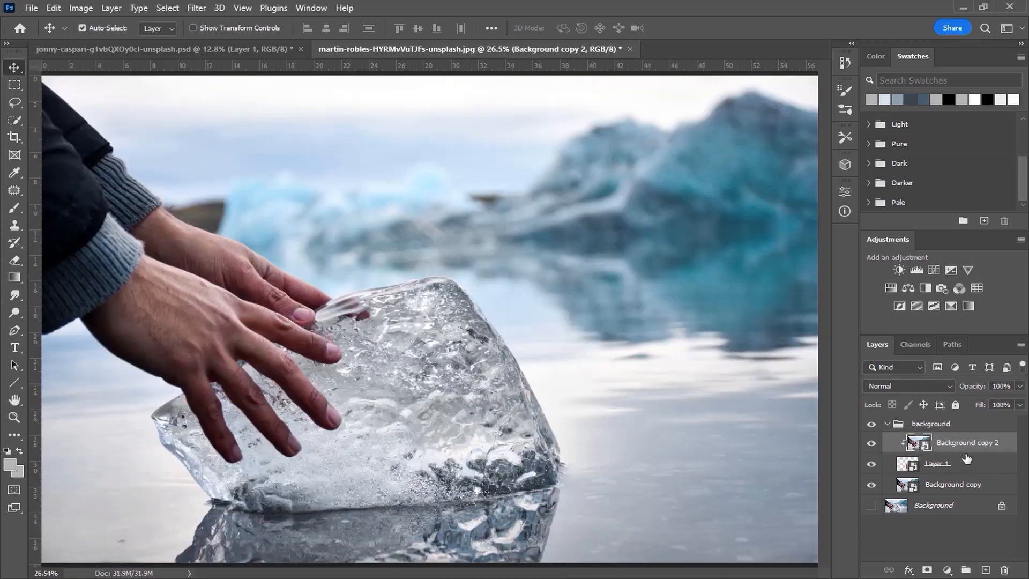
Step: Set the clipped Background copy 2 layer to Hard Light with a fill of 74%
{"action": "left_click", "coordinate": [906, 387]}
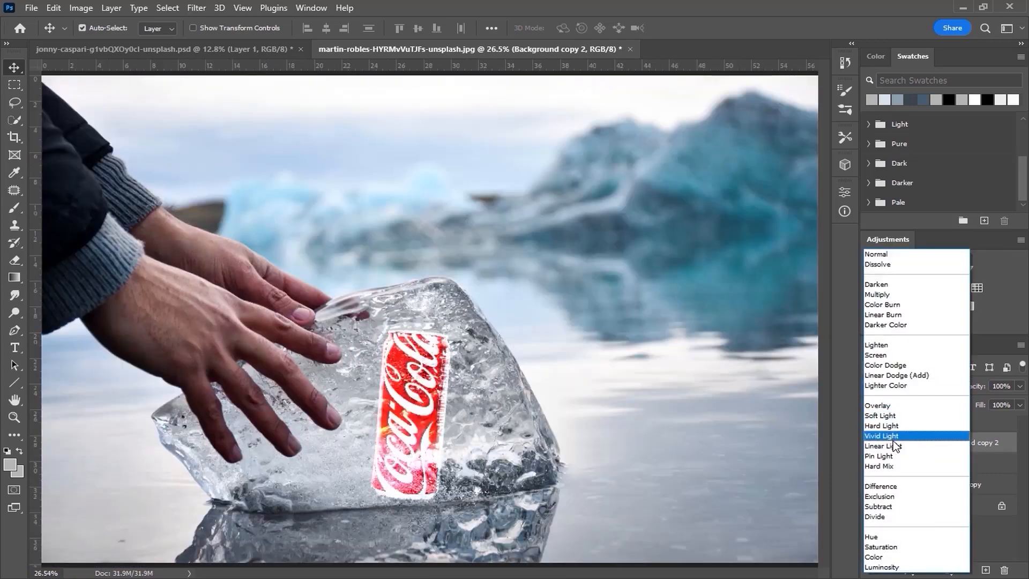
{"action": "left_click", "coordinate": [881, 425]}
{"action": "left_click", "coordinate": [1021, 406]}
{"action": "left_click_drag", "start_coordinate": [1012, 424], "coordinate": [1004, 427]}
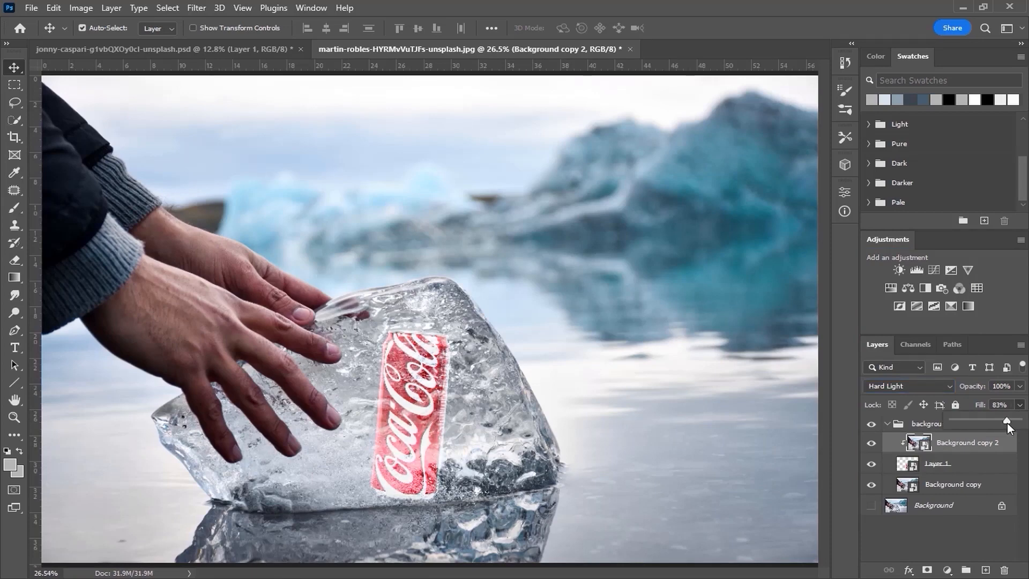
{"action": "left_click_drag", "start_coordinate": [1000, 423], "coordinate": [1002, 423]}
Step: Adjust the Underlying Layer highlight point in the Blend If options of Background copy 2
{"action": "double_click", "coordinate": [1008, 446]}
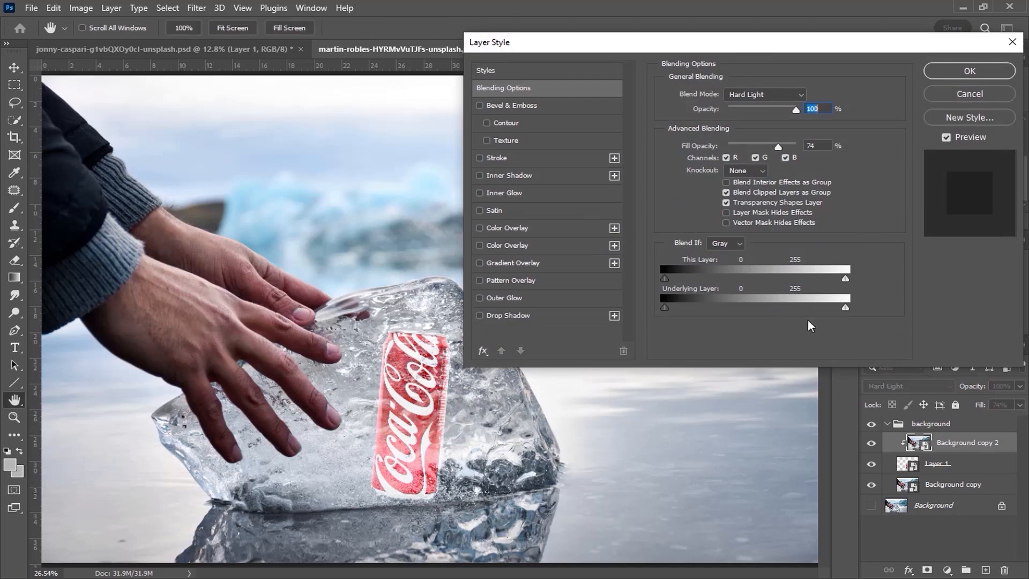
{"action": "mouse_move", "coordinate": [846, 308]}
{"action": "left_mouse_down"}
{"action": "mouse_move", "coordinate": [710, 317]}
{"action": "mouse_move", "coordinate": [848, 311]}
{"action": "mouse_move", "coordinate": [782, 320]}
{"action": "mouse_move", "coordinate": [858, 319]}
{"action": "mouse_move", "coordinate": [831, 310]}
{"action": "mouse_move", "coordinate": [847, 308]}
{"action": "left_mouse_up"}
{"action": "left_click", "coordinate": [971, 70]}
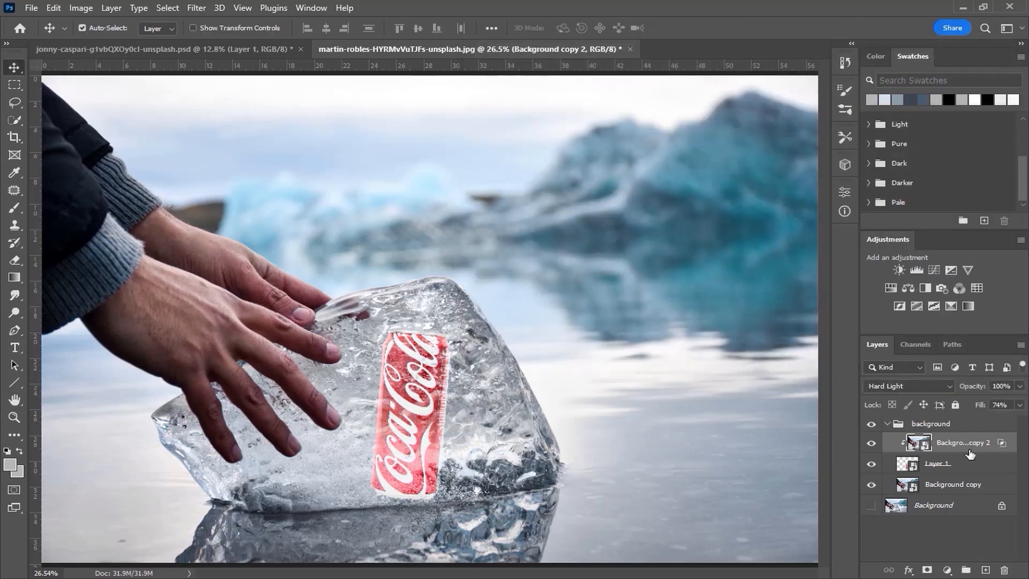
Step: Show Color Fill 1 and hide Layer 1 in the can document, and bring the grey silhouette into the iceberg photo
{"action": "left_click", "coordinate": [251, 49]}
{"action": "left_click", "coordinate": [873, 429]}
{"action": "left_click", "coordinate": [871, 457]}
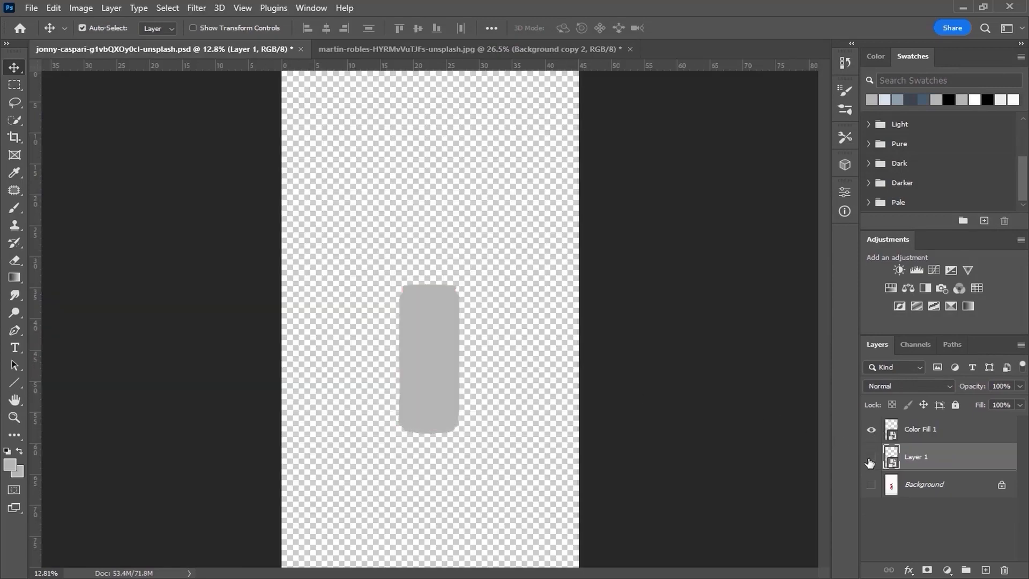
{"action": "left_click_drag", "start_coordinate": [451, 374], "coordinate": [424, 402]}
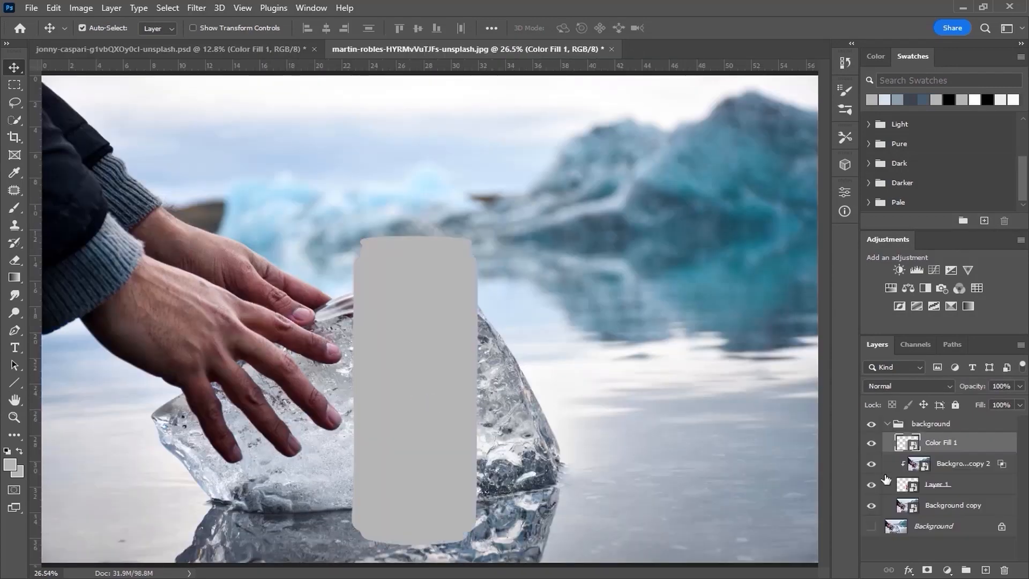
Step: Clip Color Fill 1 to the can layer stack and set its blend mode to Soft Light
{"action": "left_click", "coordinate": [909, 452], "text": "alt"}
{"action": "left_click", "coordinate": [900, 382]}
{"action": "left_click", "coordinate": [893, 418]}
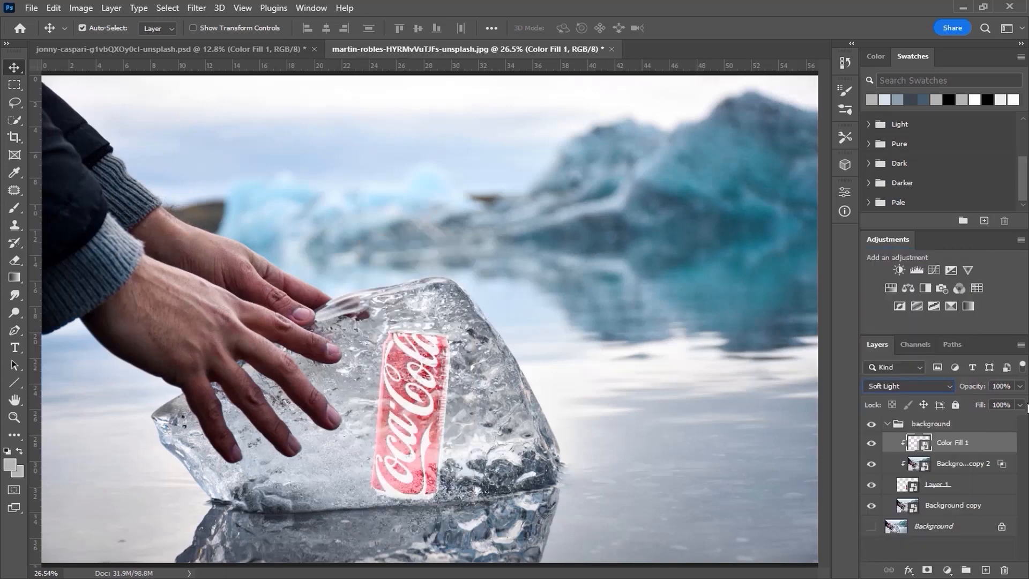
Step: Set Color Fill 1's fill to 83% and split its Underlying Layer Blend If highlights to 122 / 255
{"action": "left_click", "coordinate": [1021, 406]}
{"action": "left_click_drag", "start_coordinate": [957, 419], "coordinate": [973, 418]}
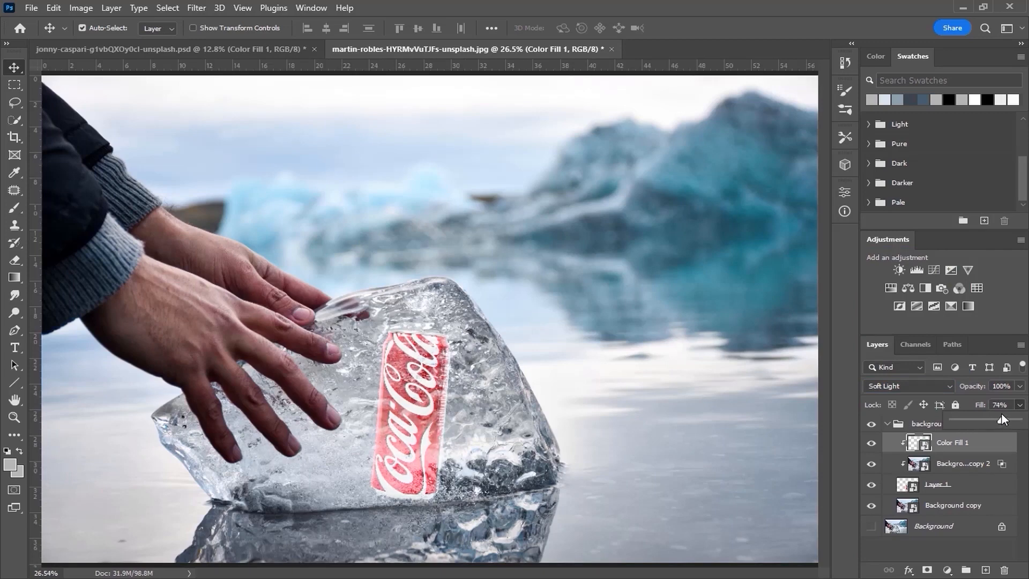
{"action": "left_click_drag", "start_coordinate": [1005, 414], "coordinate": [1008, 413]}
{"action": "left_click_drag", "start_coordinate": [821, 308], "coordinate": [751, 308]}
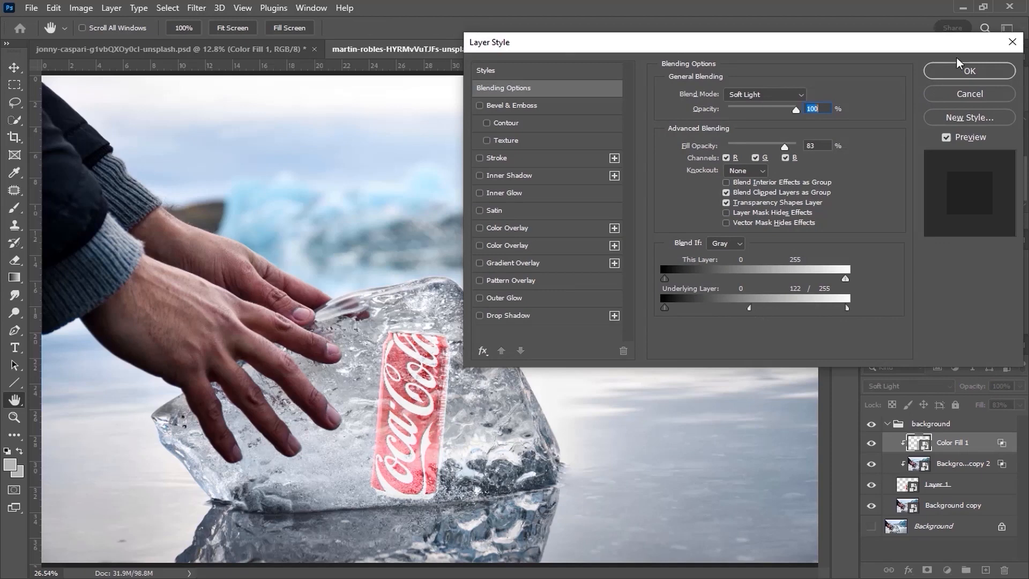
{"action": "left_click", "coordinate": [954, 72]}
Step: Add a clipped Curves adjustment above Color Fill 1, lowering the white point's output to 254 and raising midtone input 126 to output 134
{"action": "left_click", "coordinate": [947, 569]}
{"action": "left_click", "coordinate": [938, 394]}
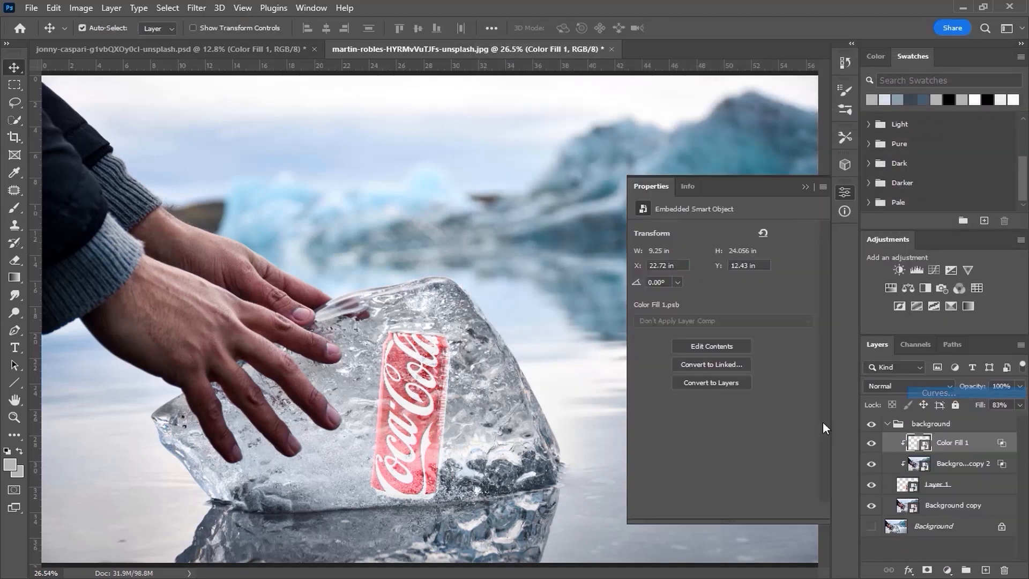
{"action": "mouse_move", "coordinate": [806, 265]}
{"action": "left_mouse_down"}
{"action": "mouse_move", "coordinate": [806, 289]}
{"action": "mouse_move", "coordinate": [811, 266]}
{"action": "left_mouse_up"}
{"action": "left_click_drag", "start_coordinate": [811, 265], "coordinate": [809, 264]}
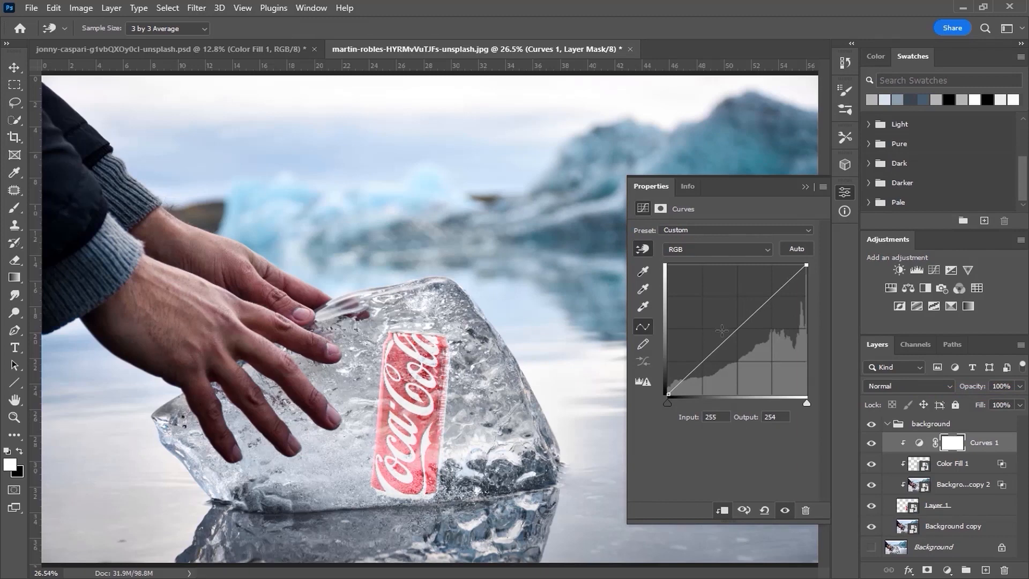
{"action": "left_click_drag", "start_coordinate": [737, 329], "coordinate": [737, 326]}
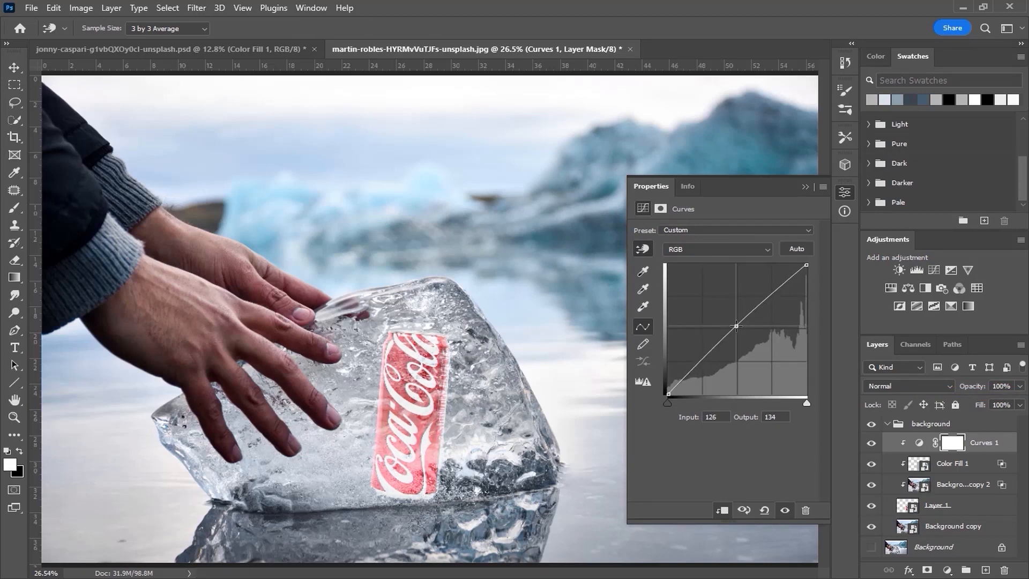
{"action": "left_click", "coordinate": [805, 186]}
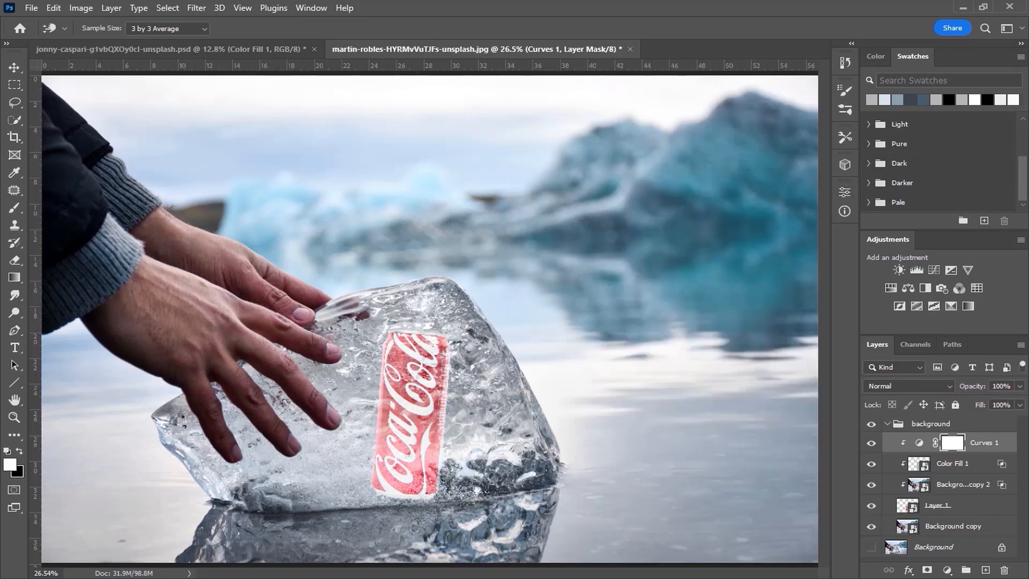
Step: Add a clipped Levels adjustment above Curves 1 with the midtone value set to 0.96
{"action": "left_click", "coordinate": [947, 570]}
{"action": "left_click", "coordinate": [935, 387]}
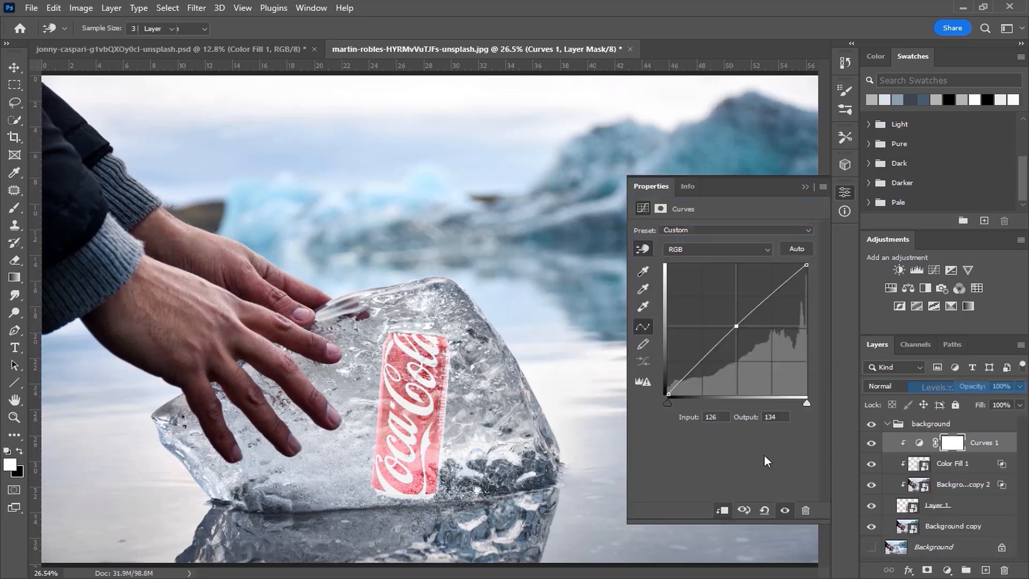
{"action": "mouse_move", "coordinate": [738, 329]}
{"action": "left_mouse_down"}
{"action": "mouse_move", "coordinate": [757, 326]}
{"action": "mouse_move", "coordinate": [732, 327]}
{"action": "left_mouse_up"}
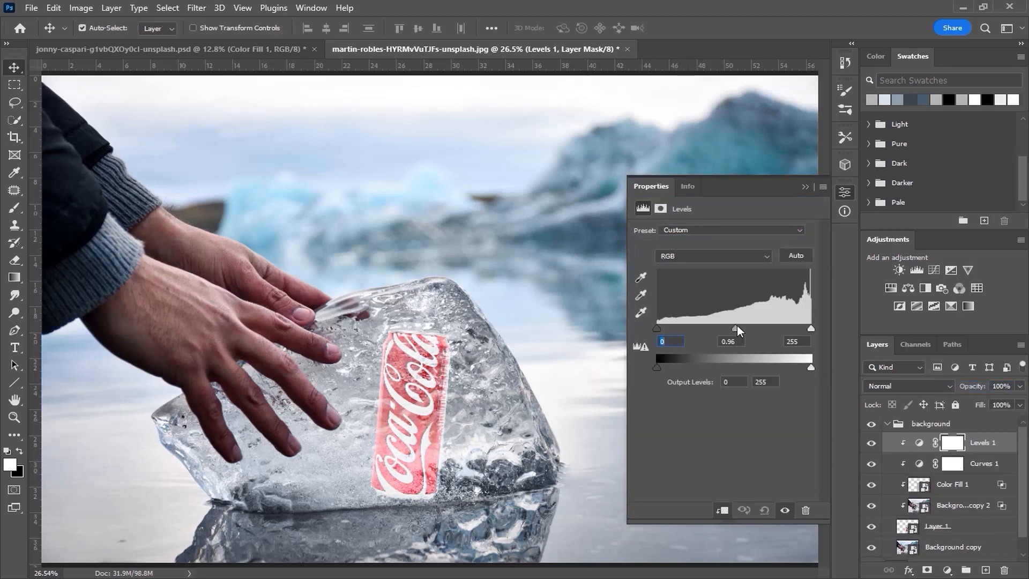
{"action": "left_click", "coordinate": [806, 186]}
{"action": "left_click", "coordinate": [868, 443]}
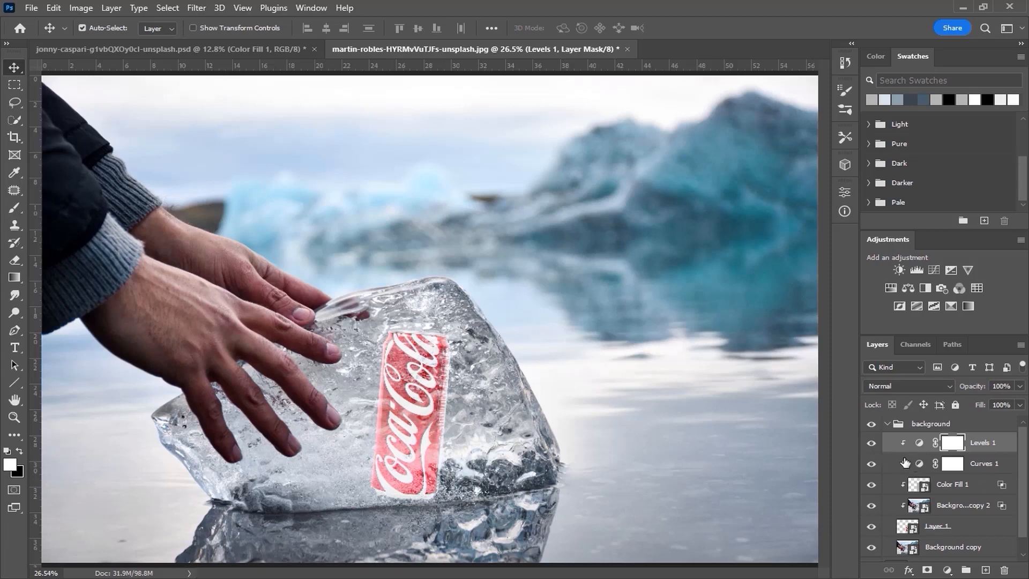
Step: Collapse and hide the background group, and show and select the original Background layer
{"action": "left_click", "coordinate": [887, 424]}
{"action": "left_click", "coordinate": [871, 424]}
{"action": "left_click", "coordinate": [871, 443]}
{"action": "left_click", "coordinate": [971, 451]}
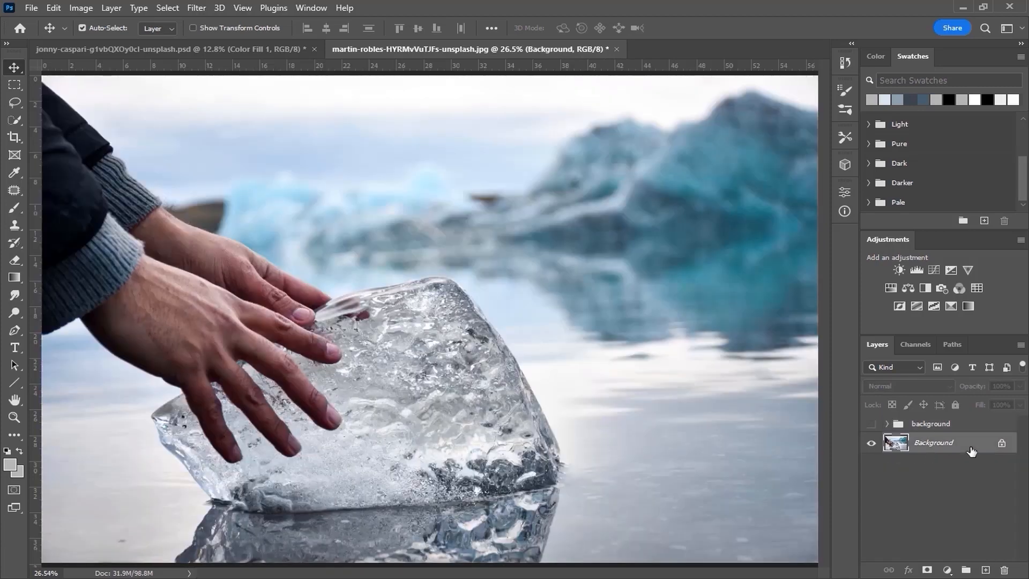
Step: Reduce the photo to 3 colors in Save for Web and save its color table as "table" without exporting the image
{"action": "left_click", "coordinate": [34, 11]}
{"action": "mouse_move", "coordinate": [147, 218]}
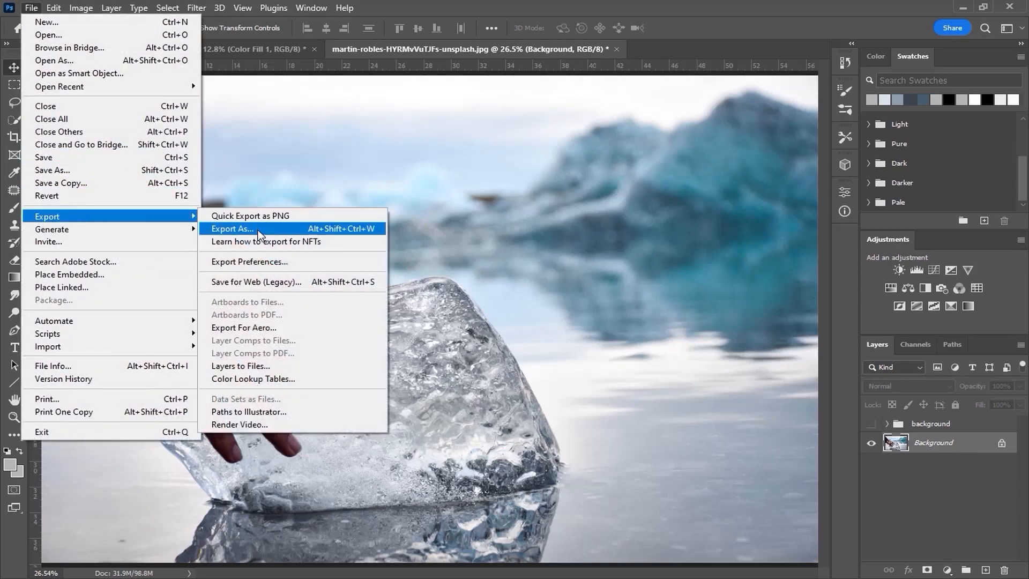
{"action": "left_click", "coordinate": [257, 283]}
{"action": "double_click", "coordinate": [844, 111]}
{"action": "type", "text": "3"}
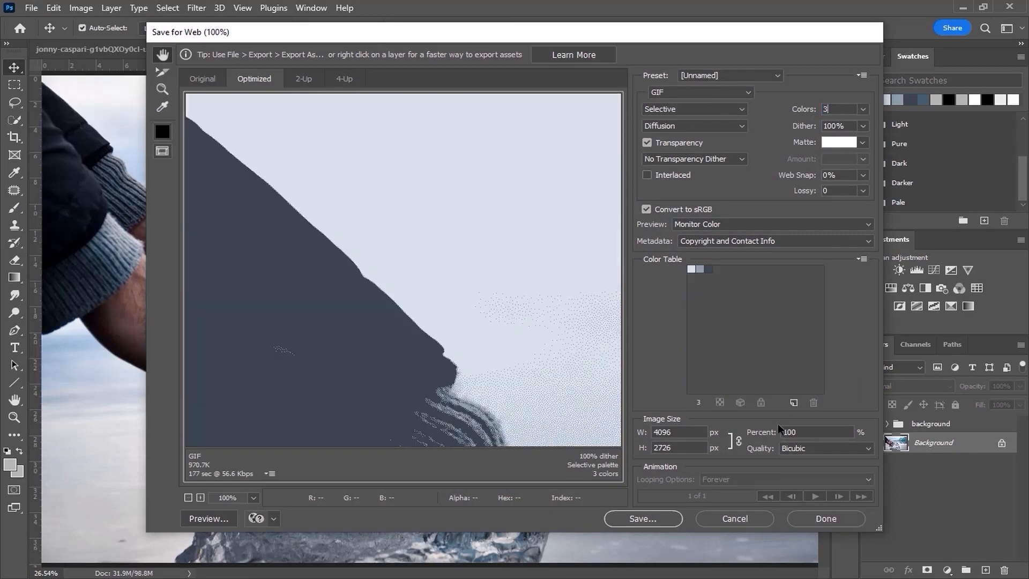
{"action": "left_click", "coordinate": [862, 259]}
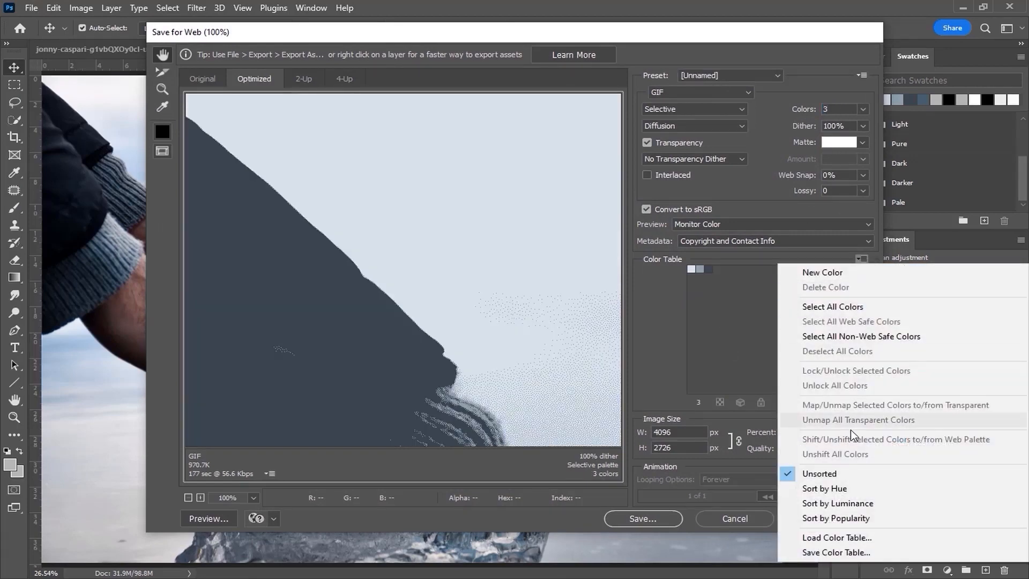
{"action": "left_click", "coordinate": [828, 553]}
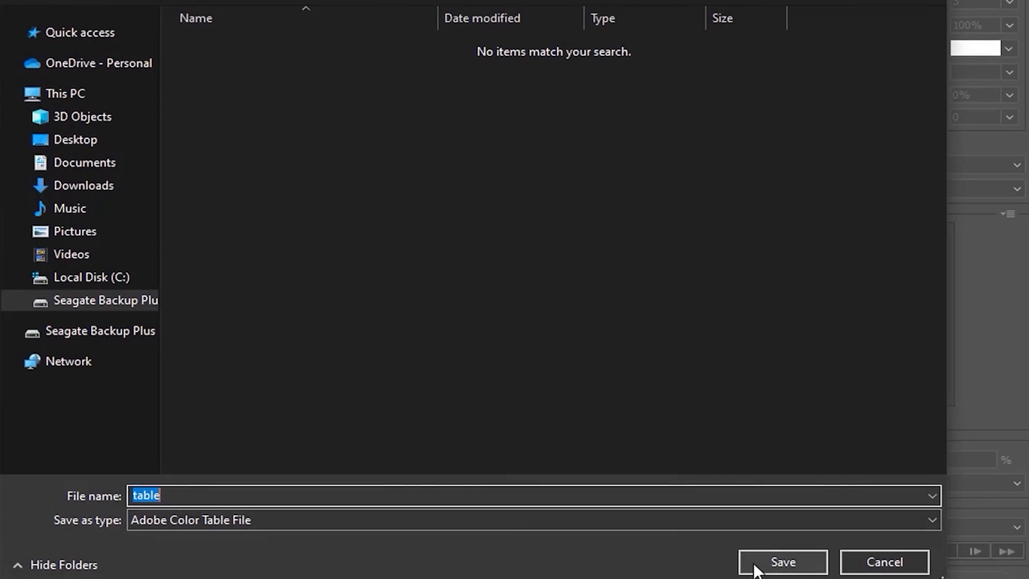
{"action": "left_click", "coordinate": [755, 567]}
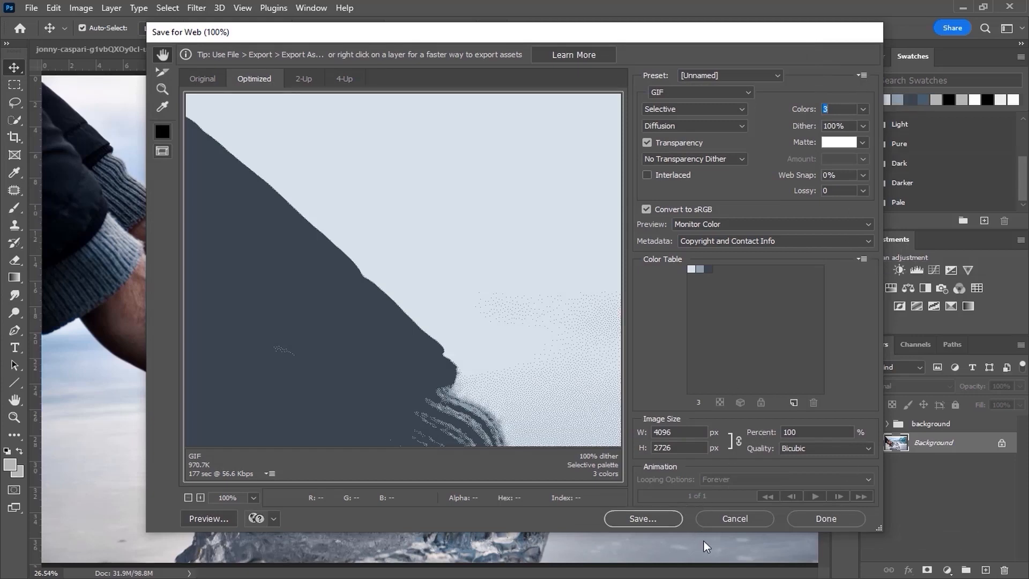
{"action": "left_click", "coordinate": [728, 518]}
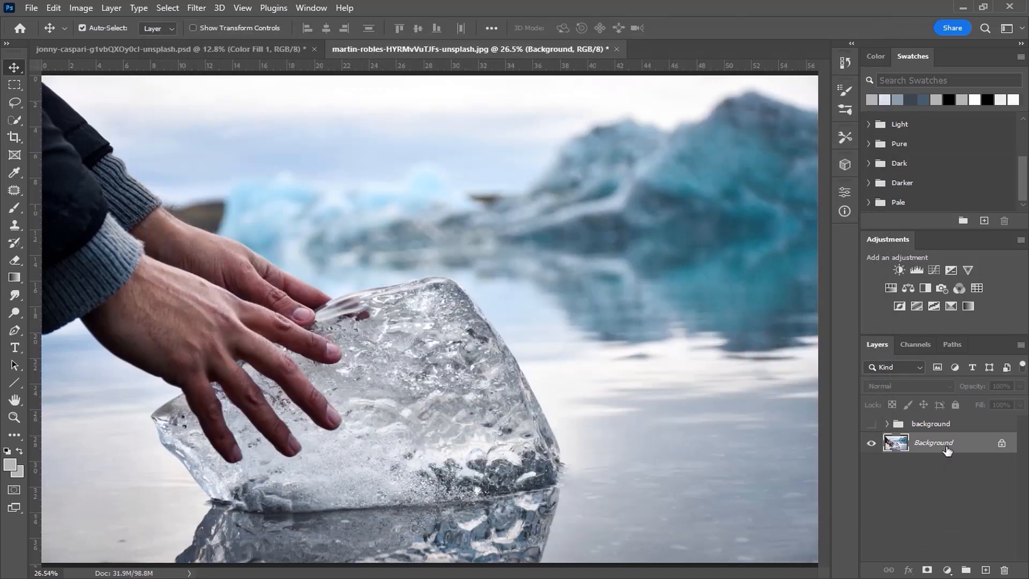
Step: Show the background group, hide the original Background layer and select the group
{"action": "left_click", "coordinate": [872, 424]}
{"action": "left_click", "coordinate": [872, 444]}
{"action": "left_click", "coordinate": [947, 427]}
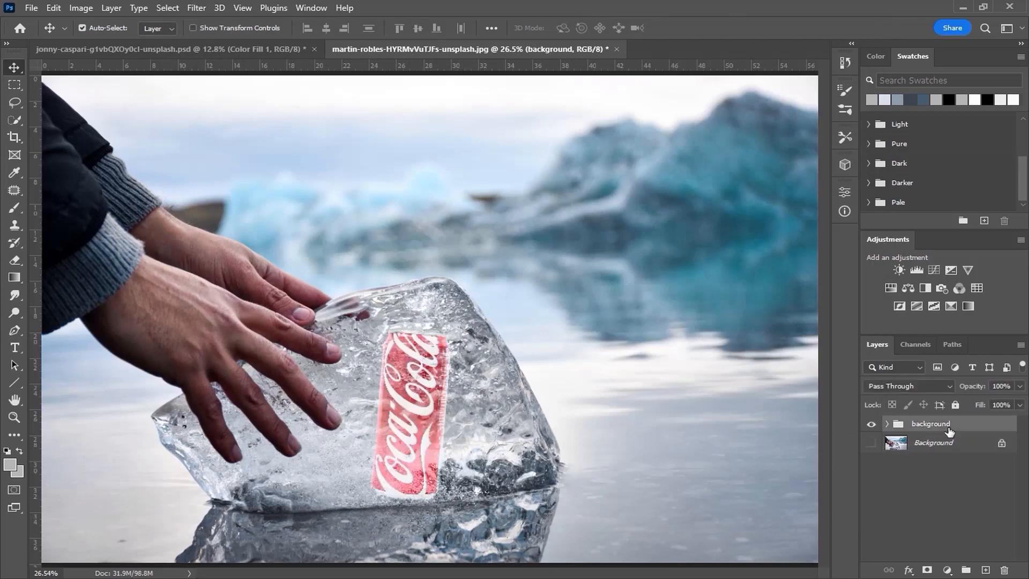
Step: Import the saved color table "table" into the swatches
{"action": "left_click", "coordinate": [310, 8]}
{"action": "left_click", "coordinate": [388, 471]}
{"action": "left_click", "coordinate": [311, 9]}
{"action": "left_click", "coordinate": [388, 472]}
{"action": "left_click", "coordinate": [1021, 57]}
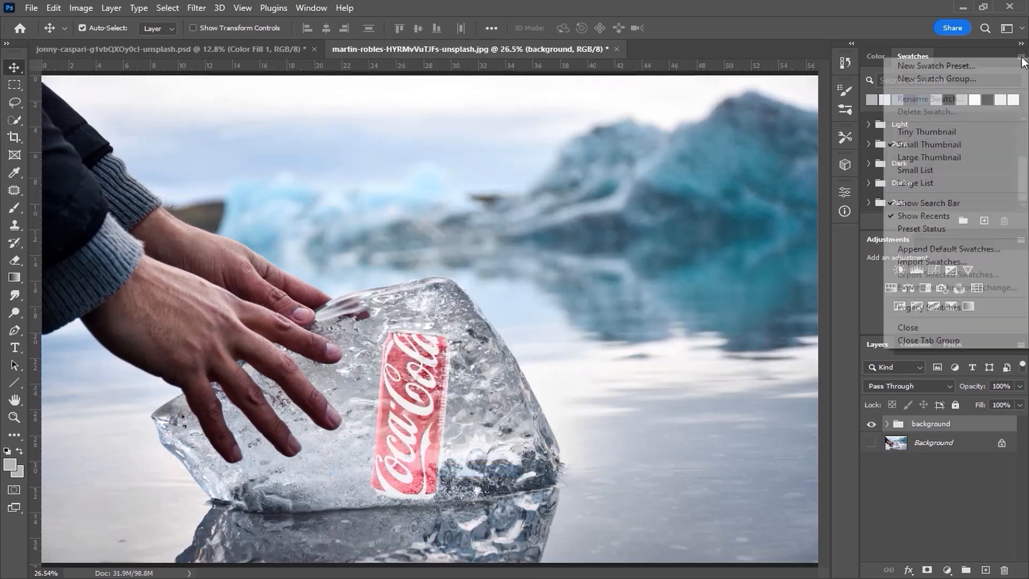
{"action": "left_click", "coordinate": [921, 262]}
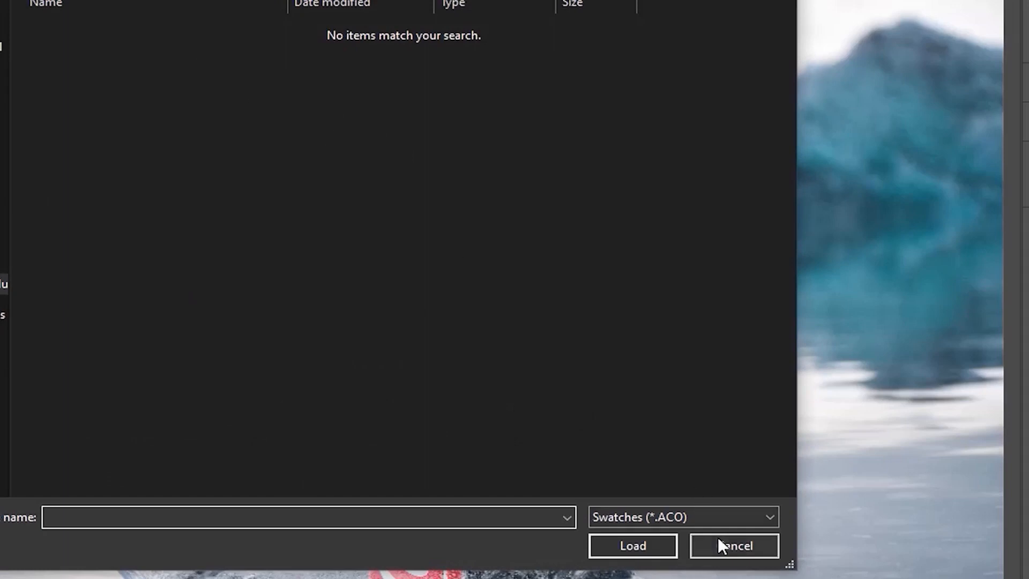
{"action": "left_click", "coordinate": [705, 517]}
{"action": "left_click", "coordinate": [661, 549]}
{"action": "left_click", "coordinate": [69, 40]}
{"action": "left_click", "coordinate": [636, 546]}
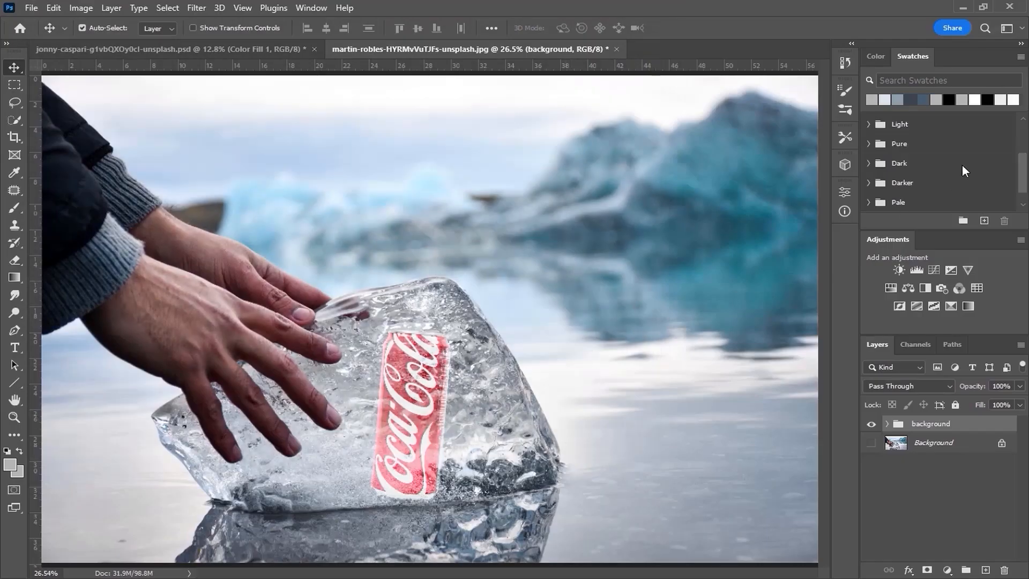
Step: Expand the imported "table" swatch group and the background layer group
{"action": "scroll", "coordinate": [944, 163], "scroll_direction": "down", "scroll_amount": 1}
{"action": "left_click", "coordinate": [896, 202]}
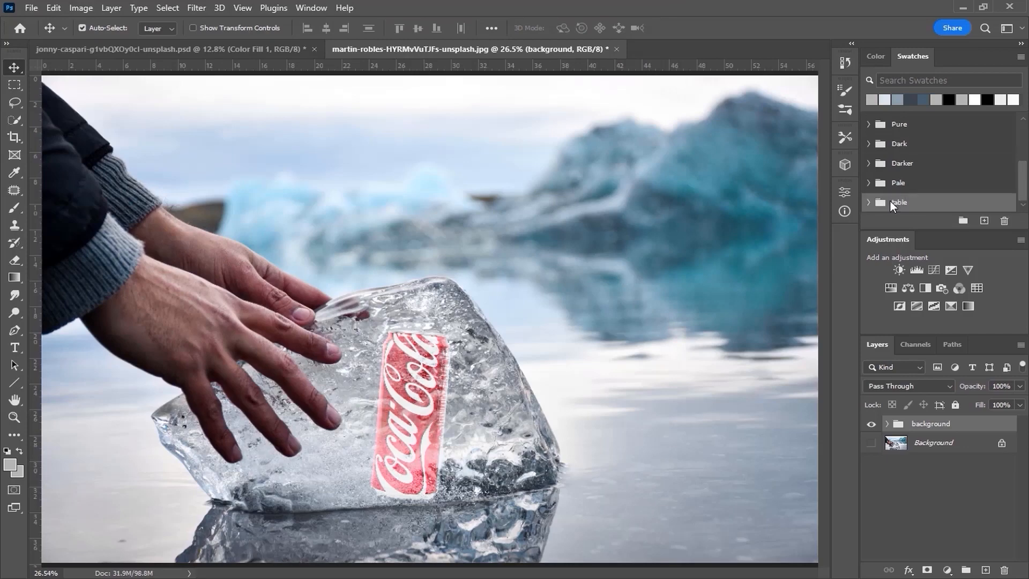
{"action": "left_click", "coordinate": [1023, 204]}
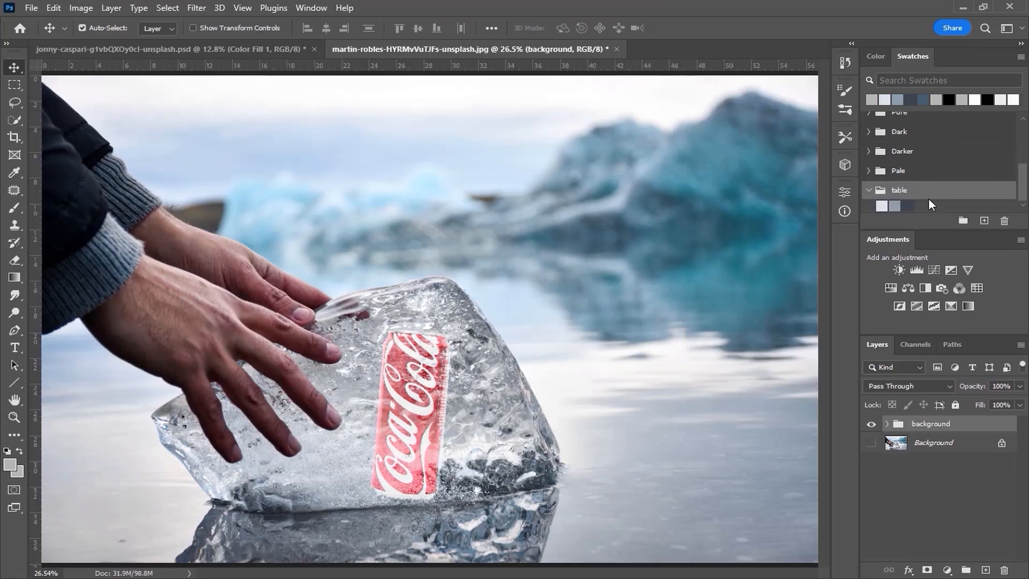
{"action": "left_click", "coordinate": [888, 424]}
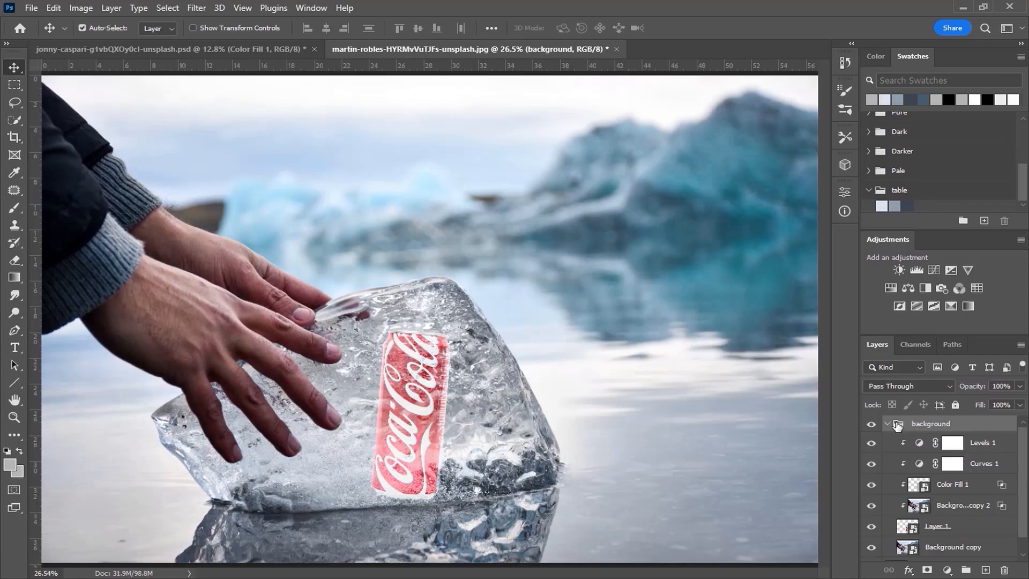
Step: Add a Gradient Fill layer above the Levels 1 adjustment and open its gradient for editing
{"action": "left_click", "coordinate": [1006, 444]}
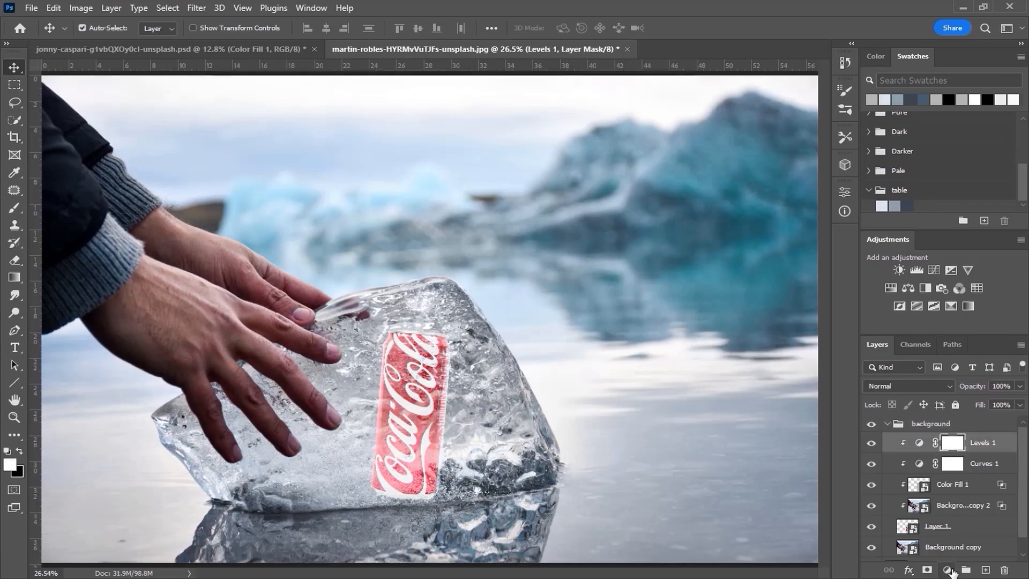
{"action": "left_click", "coordinate": [949, 571]}
{"action": "left_click", "coordinate": [953, 344]}
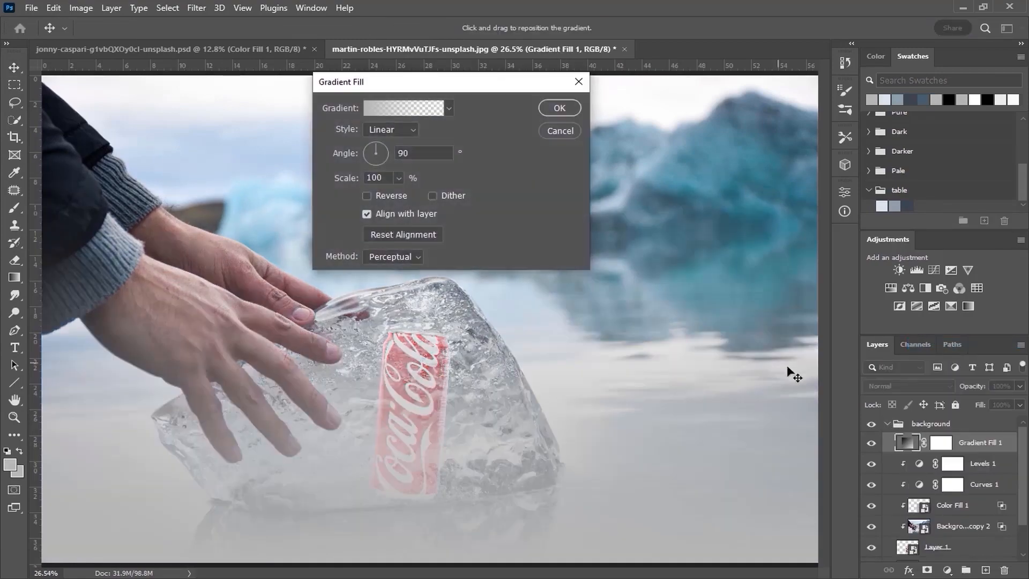
{"action": "left_click", "coordinate": [427, 108]}
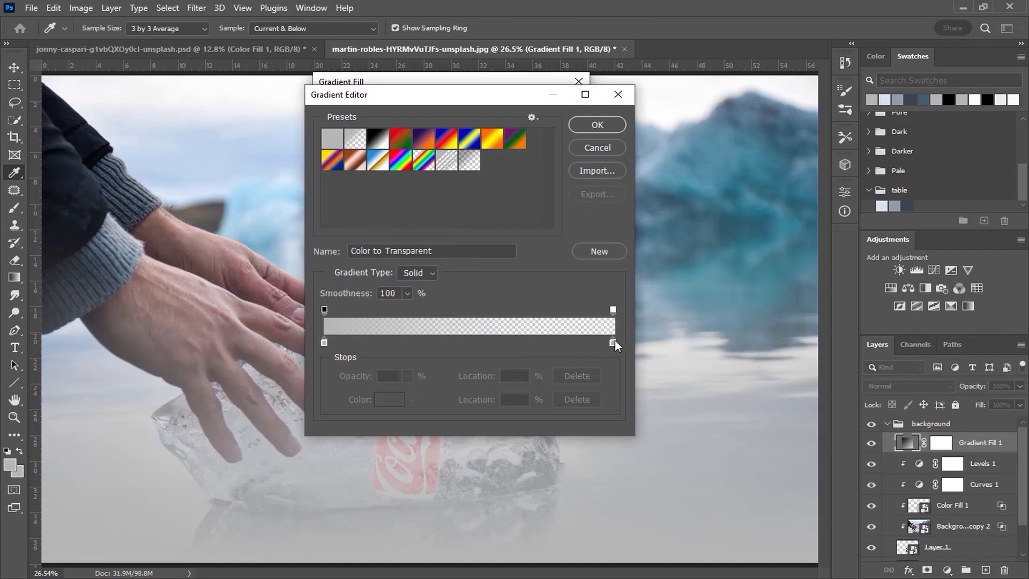
Step: Color the gradient's end stop with the dark blue-gray "table" swatch (39454f) and set its location to 31%
{"action": "left_click", "coordinate": [613, 343]}
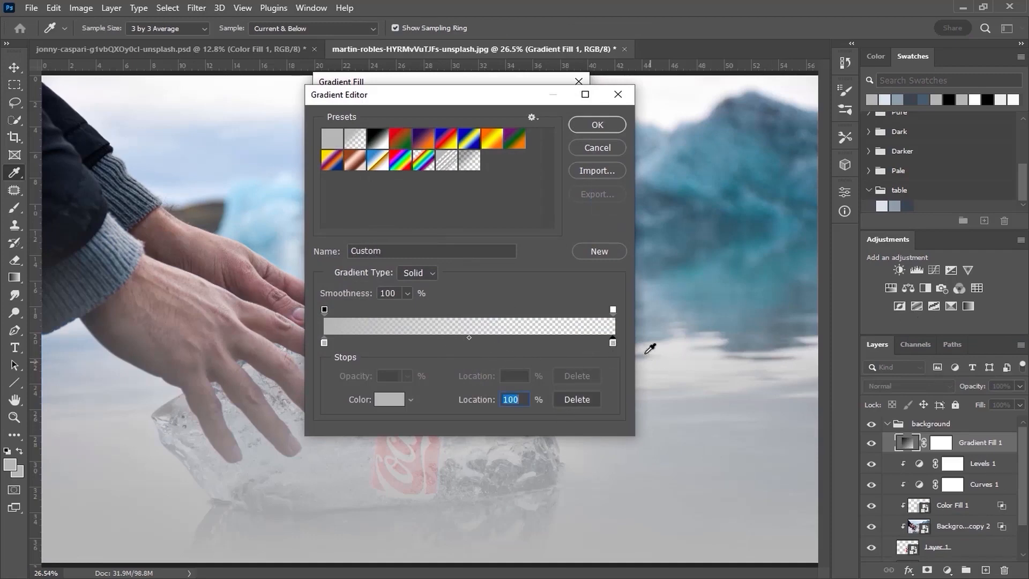
{"action": "left_click", "coordinate": [379, 403]}
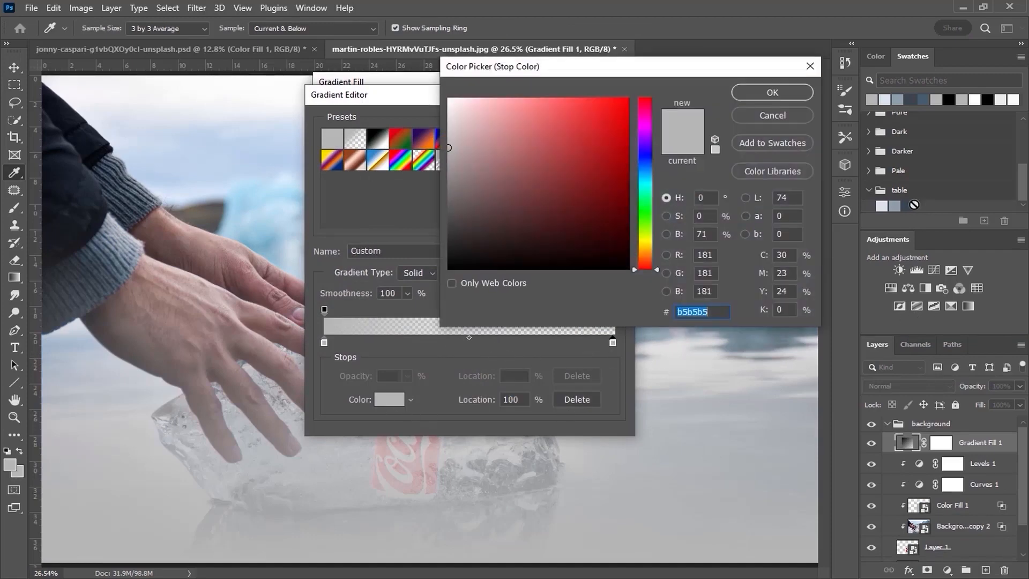
{"action": "left_click", "coordinate": [911, 205]}
{"action": "left_click_drag", "start_coordinate": [708, 234], "coordinate": [688, 231]}
{"action": "left_click", "coordinate": [772, 92]}
{"action": "double_click", "coordinate": [510, 403]}
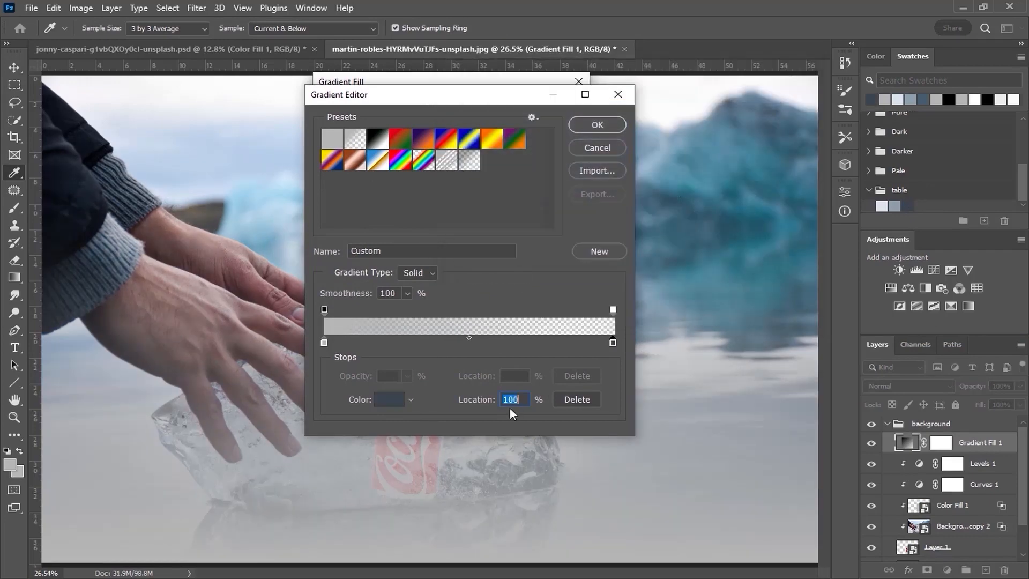
{"action": "type", "text": "31"}
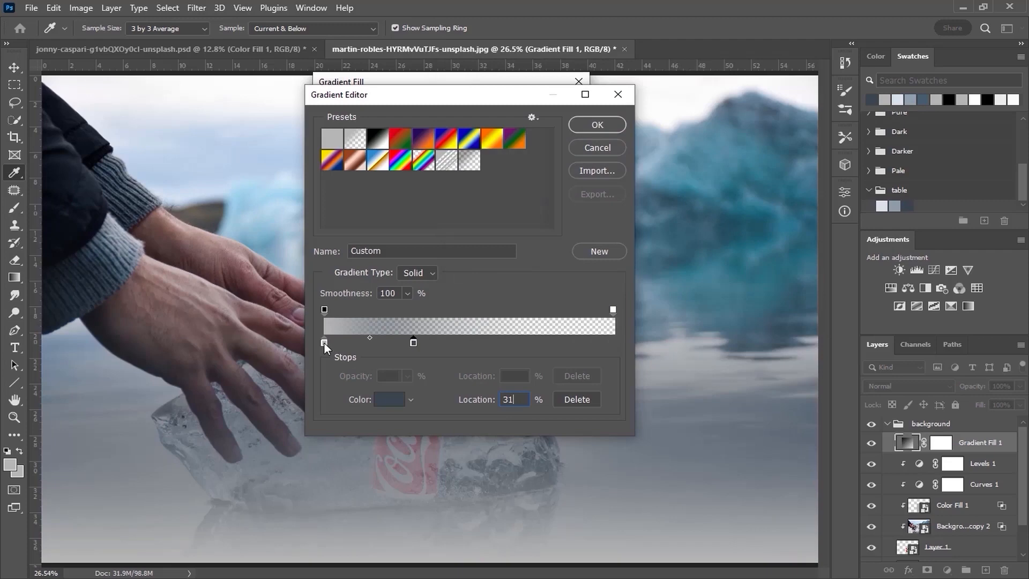
Step: Add another gradient color stop using the mid blue-gray "table" swatch (8c9daa) and set its location to 67%
{"action": "left_click", "coordinate": [441, 342]}
{"action": "left_click", "coordinate": [390, 401]}
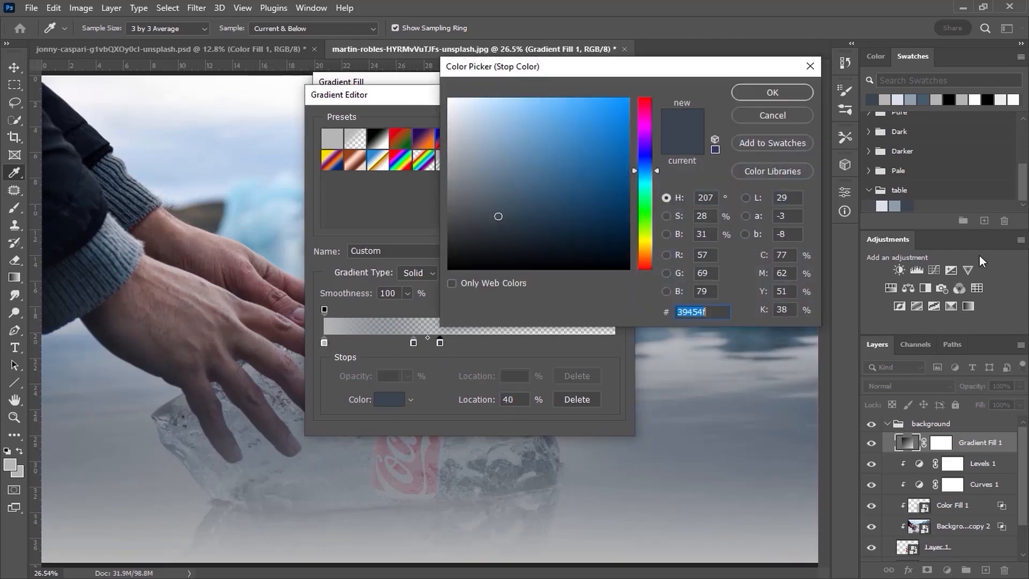
{"action": "left_click", "coordinate": [894, 206]}
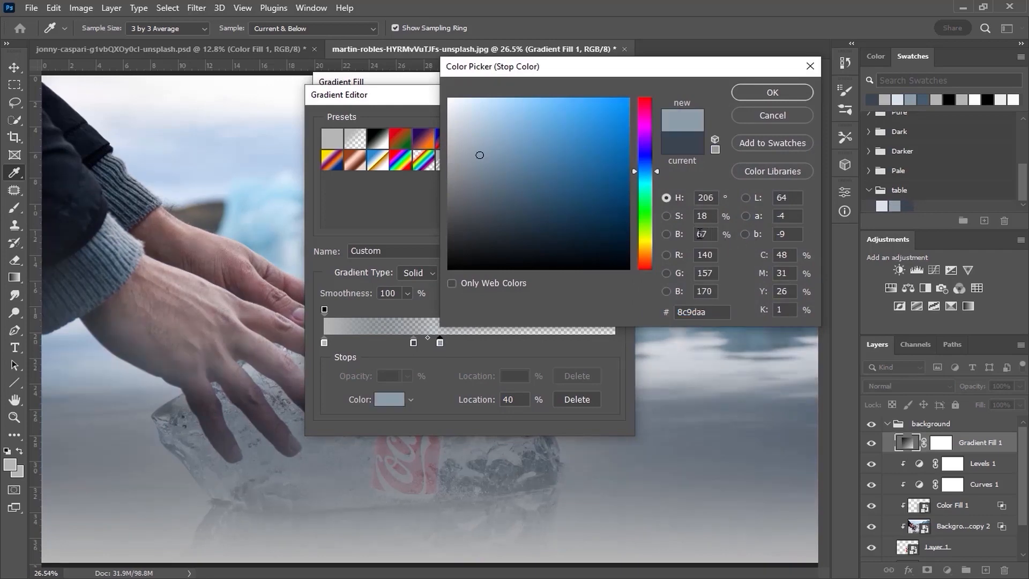
{"action": "left_click", "coordinate": [767, 95]}
{"action": "type", "text": "67"}
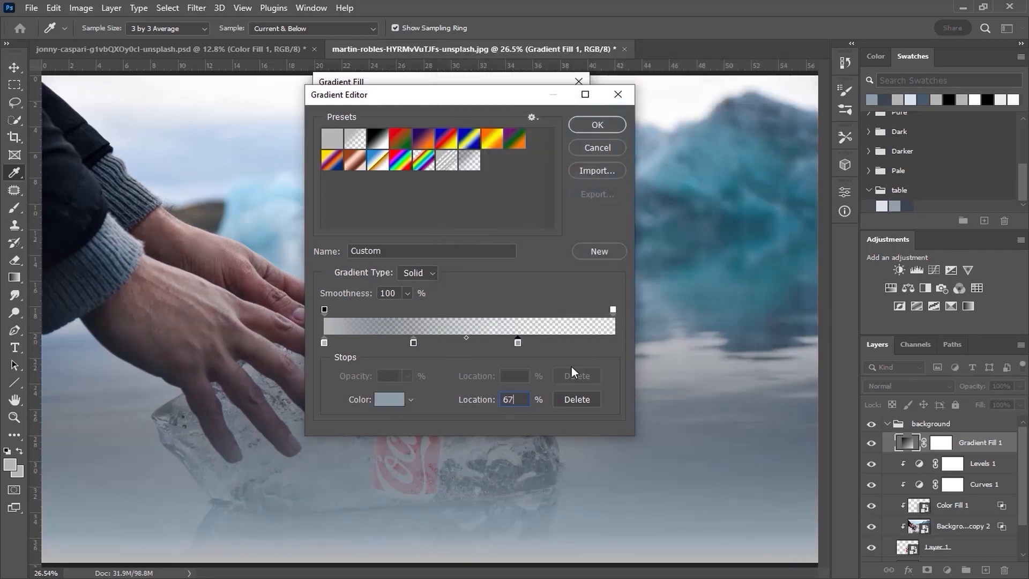
Step: Color the gradient's first stop with the light "table" swatch (d8e1ea), set its location to 92% and apply the gradient fill
{"action": "left_click", "coordinate": [324, 342]}
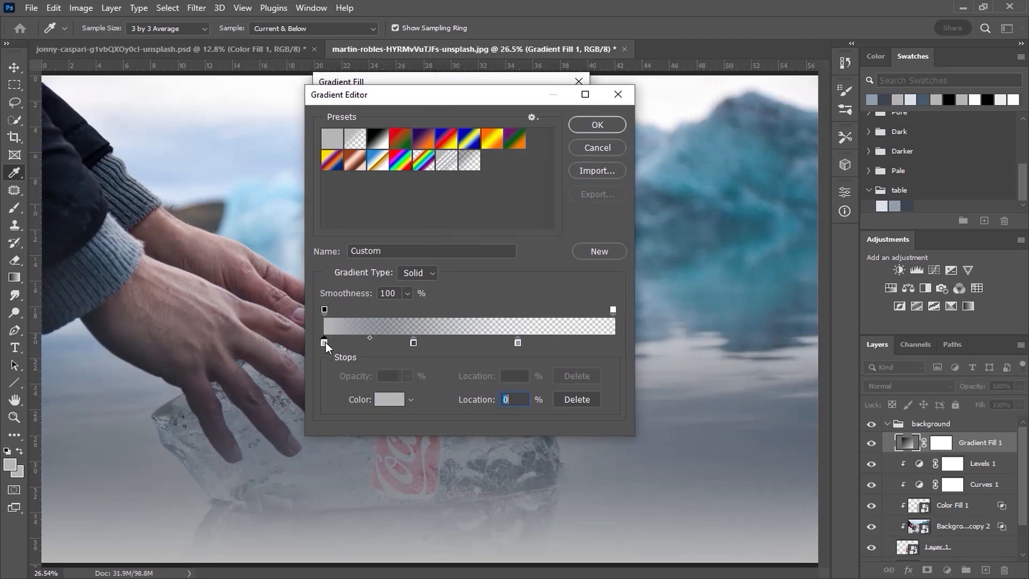
{"action": "left_click", "coordinate": [382, 401]}
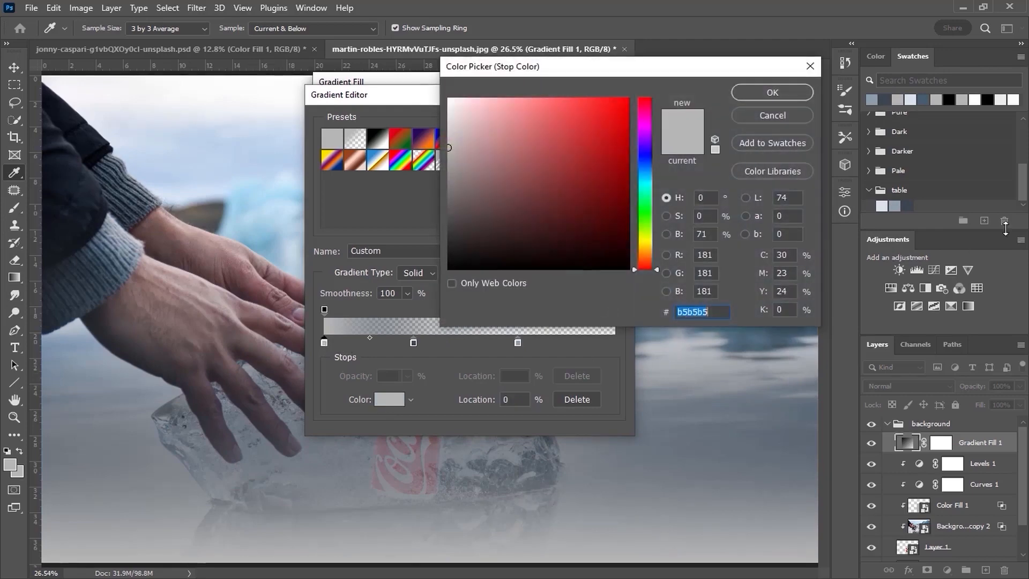
{"action": "left_click", "coordinate": [886, 205]}
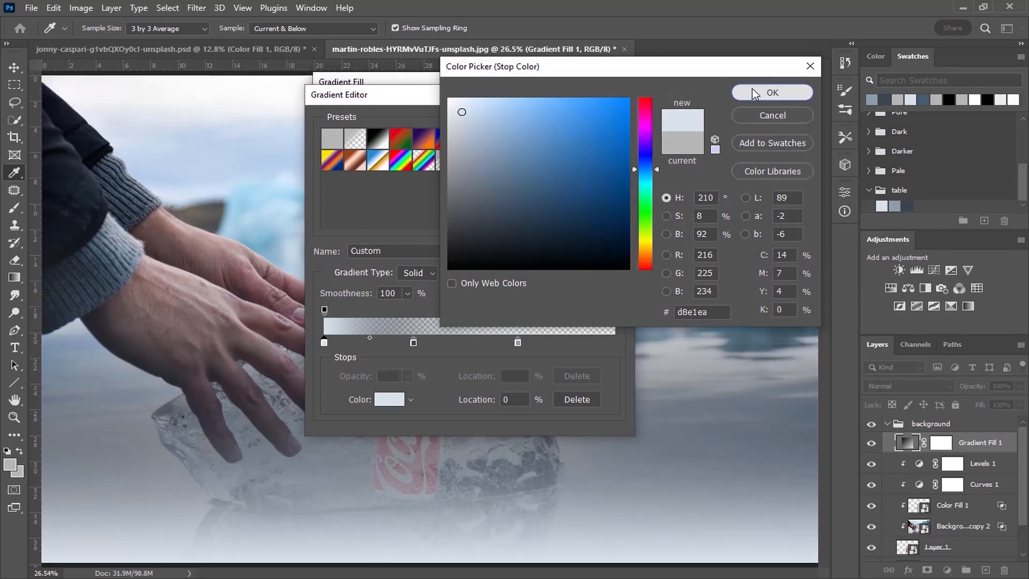
{"action": "left_click", "coordinate": [772, 92]}
{"action": "double_click", "coordinate": [513, 400]}
{"action": "type", "text": "92"}
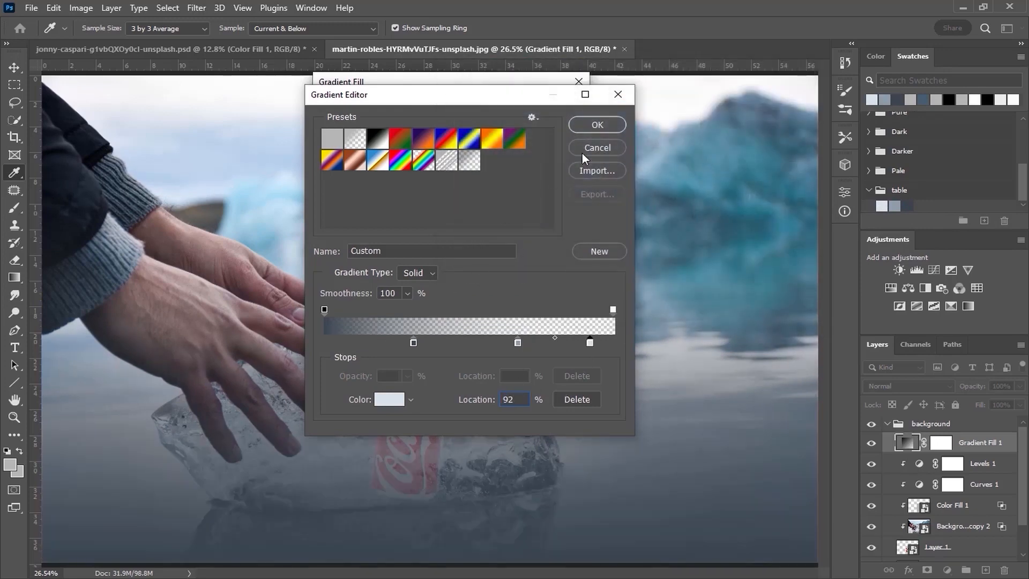
{"action": "left_click", "coordinate": [596, 125]}
{"action": "left_click", "coordinate": [569, 109]}
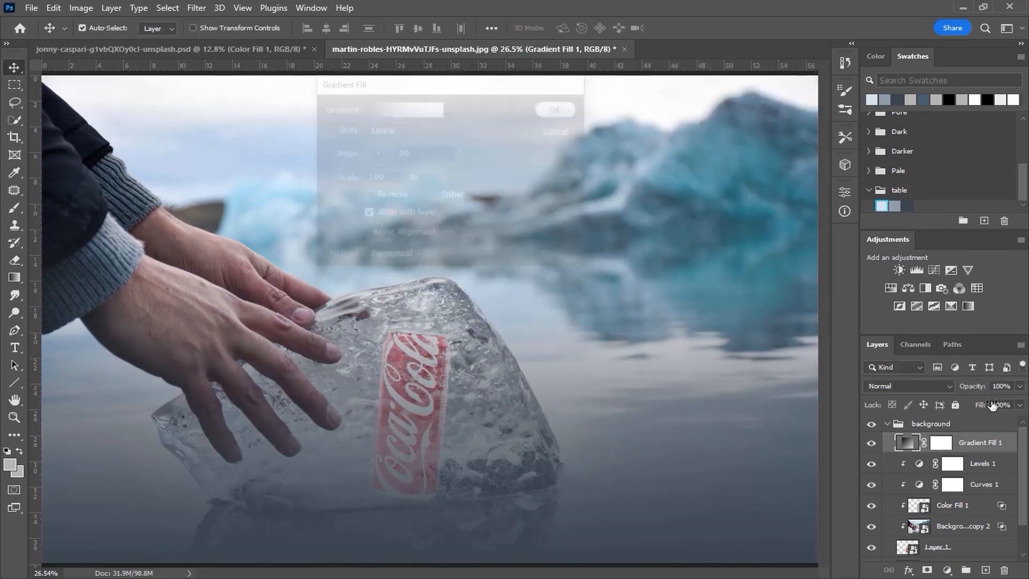
Step: Clip the gradient fill layer to the can layers below and set its blend mode to Soft Light
{"action": "left_click", "coordinate": [914, 453], "text": "alt"}
{"action": "left_click", "coordinate": [910, 387]}
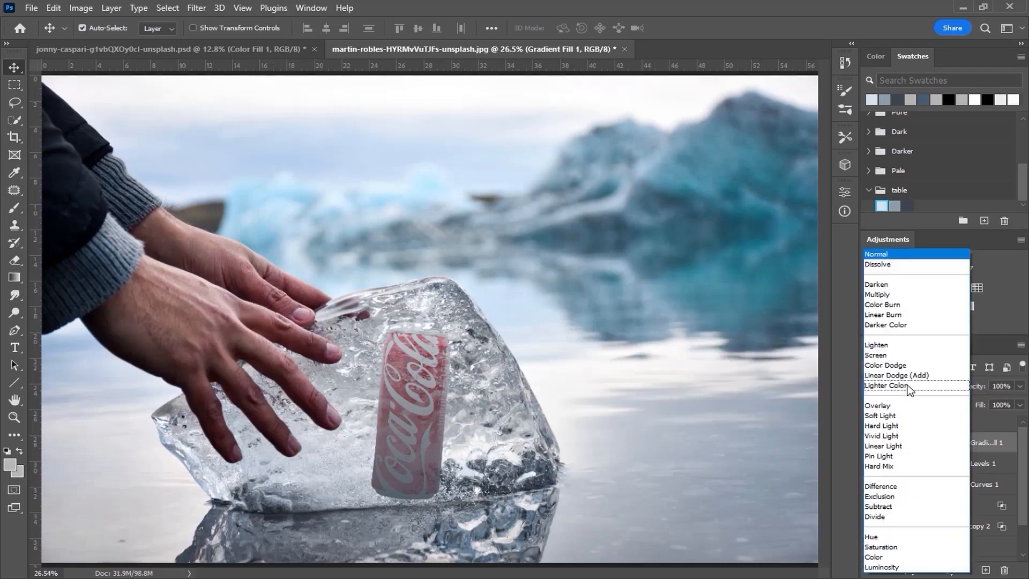
{"action": "left_click", "coordinate": [903, 416]}
Step: Lower the gradient fill layer's opacity to 47% and compare the can with and without the layer
{"action": "left_click", "coordinate": [1019, 404]}
{"action": "left_click_drag", "start_coordinate": [1020, 421], "coordinate": [939, 425]}
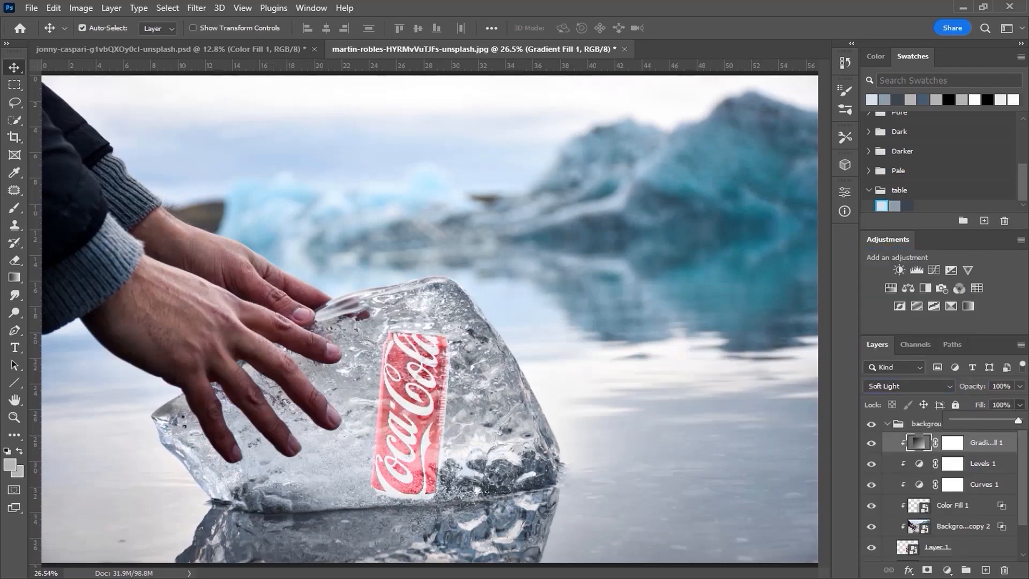
{"action": "left_click", "coordinate": [1019, 386]}
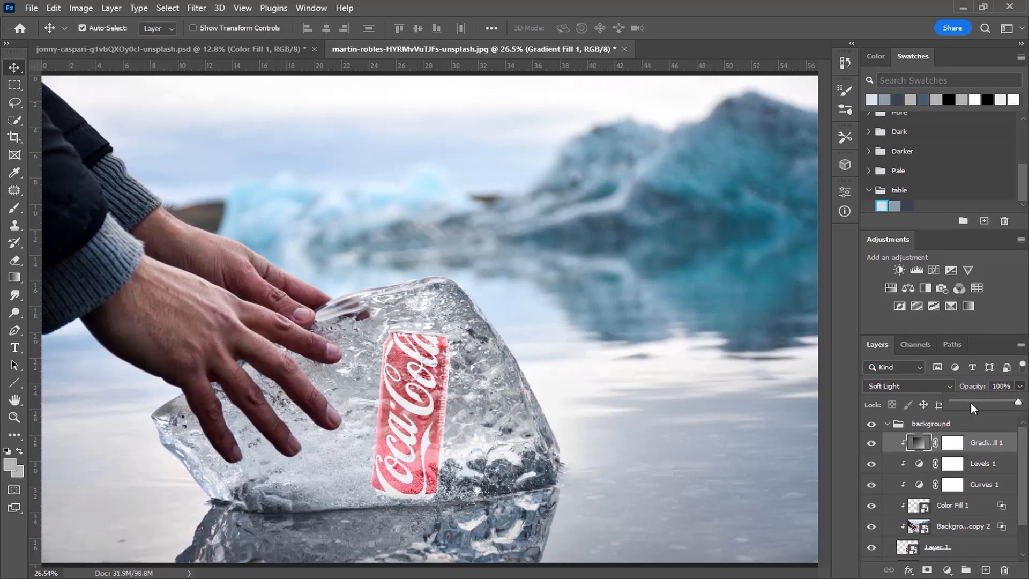
{"action": "left_click_drag", "start_coordinate": [977, 401], "coordinate": [958, 404]}
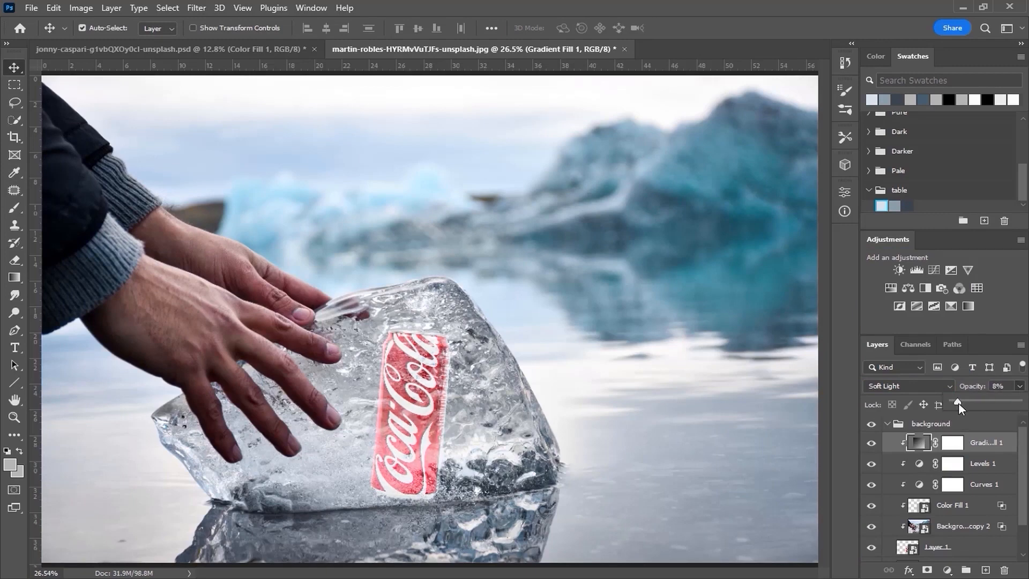
{"action": "left_click", "coordinate": [869, 449]}
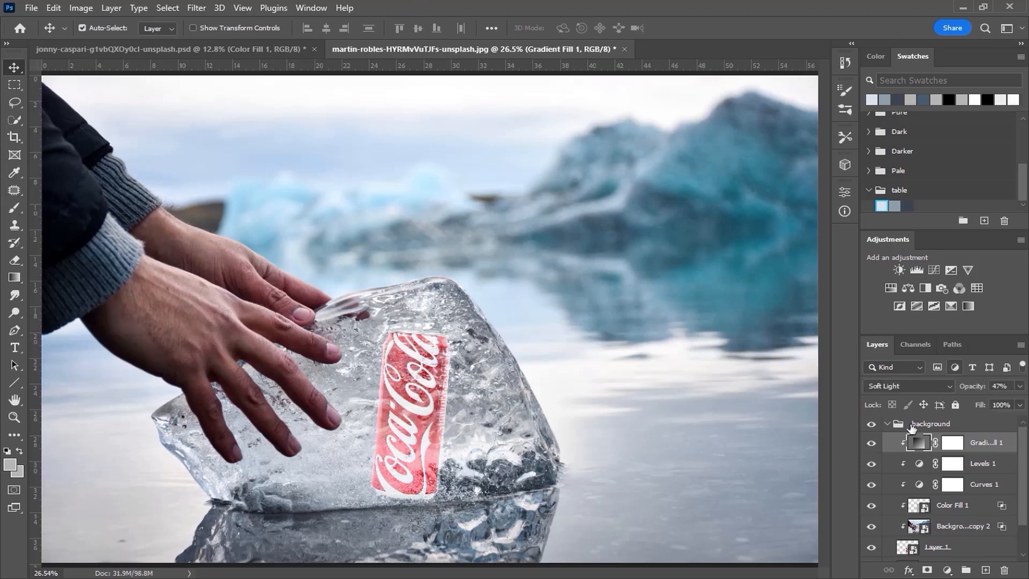
Step: Create a new layer group above the background group and name it "reaction"
{"action": "left_click", "coordinate": [968, 430]}
{"action": "left_click", "coordinate": [966, 570]}
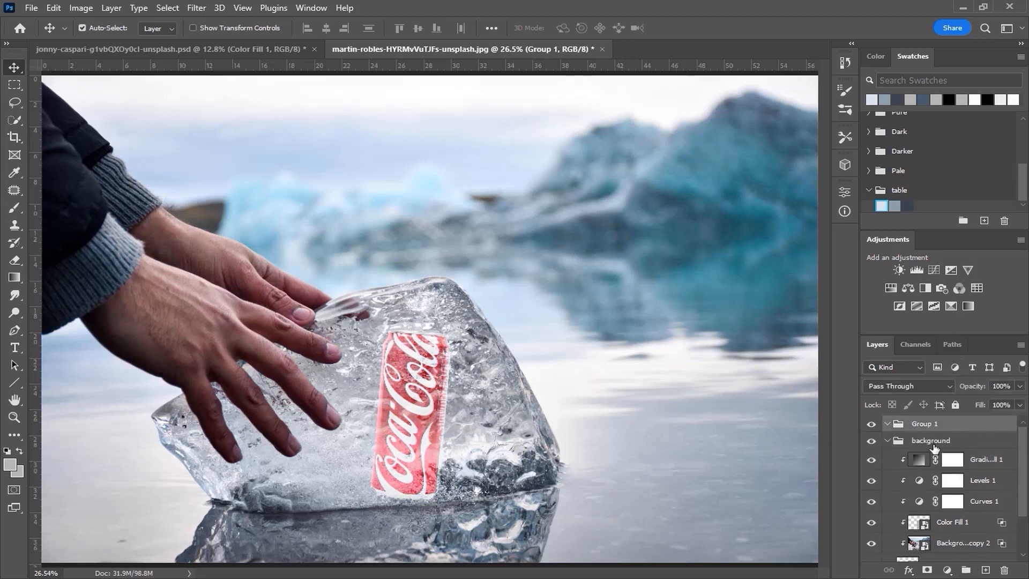
{"action": "double_click", "coordinate": [930, 426]}
{"action": "type", "text": "reaction"}
{"action": "key", "text": "Return"}
Step: Copy the layers from Gradient Fill 1 down to Layer 1 into the reaction group
{"action": "left_click", "coordinate": [976, 462]}
{"action": "left_click_drag", "start_coordinate": [1026, 465], "coordinate": [1024, 478]}
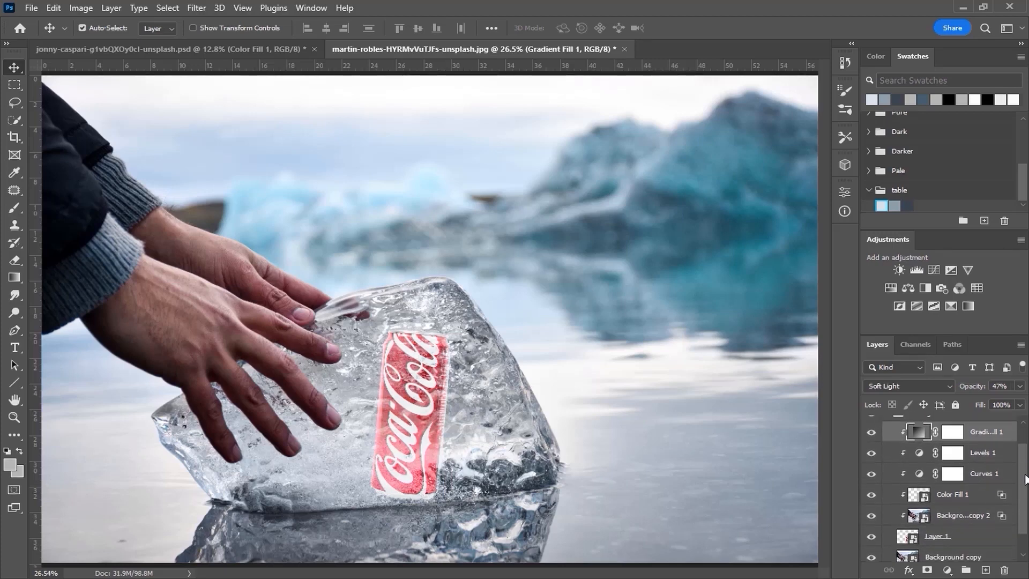
{"action": "left_click", "coordinate": [959, 543], "text": "shift"}
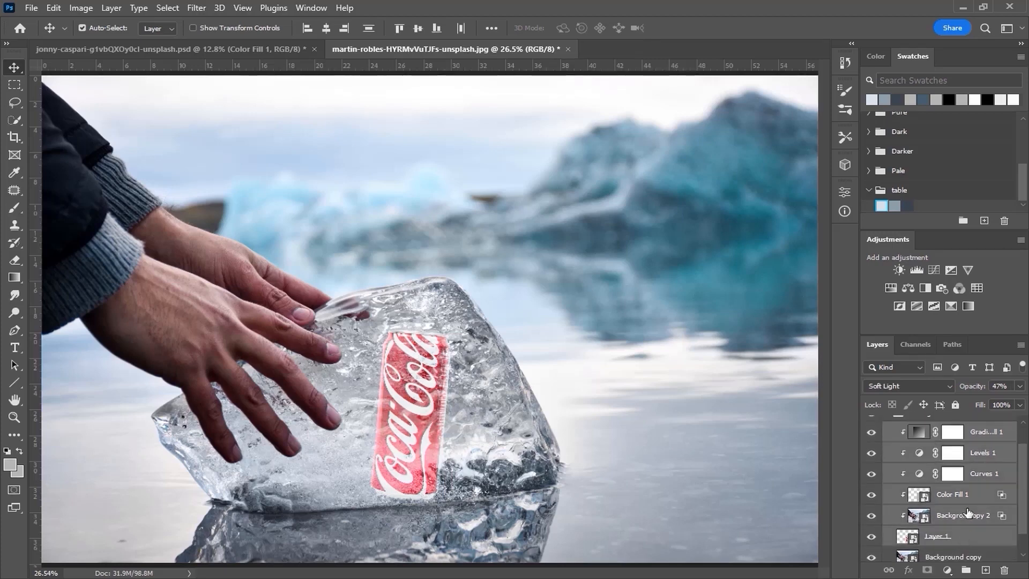
{"action": "scroll", "coordinate": [968, 513], "scroll_direction": "up", "scroll_amount": 2}
{"action": "left_click_drag", "start_coordinate": [997, 471], "coordinate": [911, 432]}
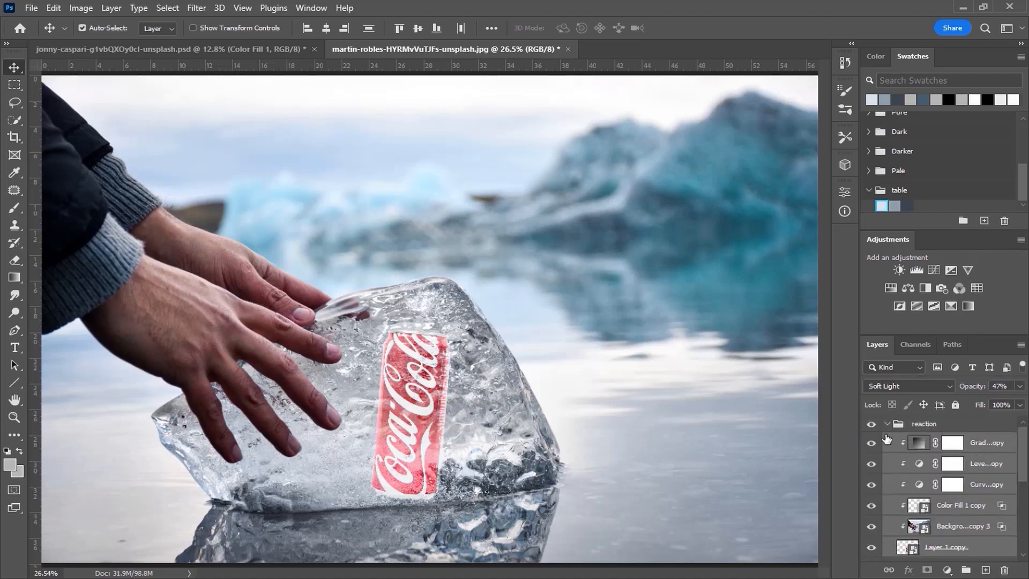
Step: Collapse the background group and select the reaction group
{"action": "scroll", "coordinate": [891, 470], "scroll_direction": "down", "scroll_amount": 3}
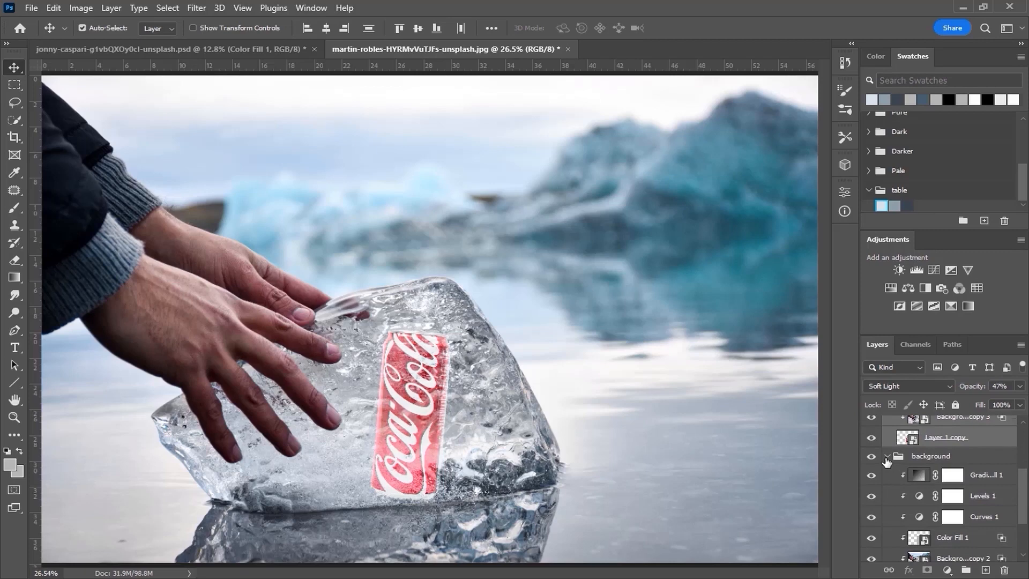
{"action": "scroll", "coordinate": [891, 470], "scroll_direction": "up", "scroll_amount": 3}
{"action": "scroll", "coordinate": [1023, 482], "scroll_direction": "up", "scroll_amount": 2}
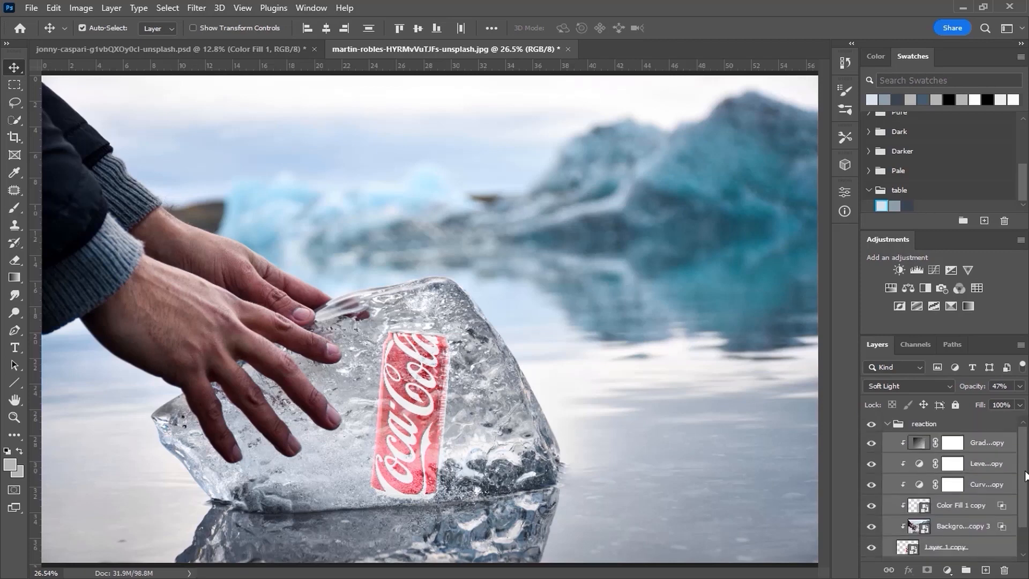
{"action": "left_click", "coordinate": [997, 451]}
{"action": "left_click", "coordinate": [932, 424]}
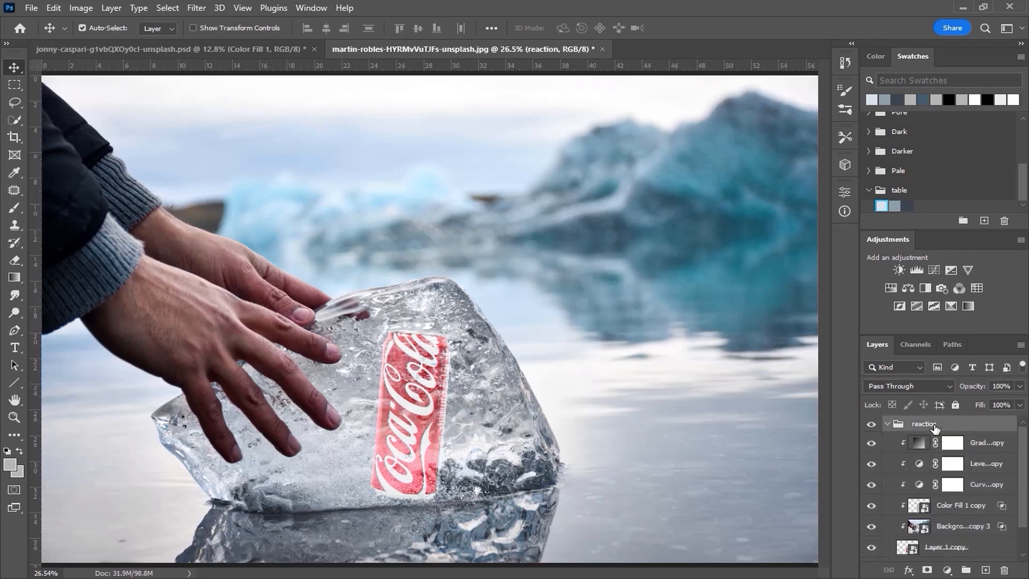
Step: Flip the reaction group vertically and move it down so the mirrored can sits in the water below the ice block
{"action": "key", "text": "ctrl+t"}
{"action": "right_click", "coordinate": [348, 391]}
{"action": "left_click", "coordinate": [362, 378]}
{"action": "key", "text": "ctrl+minus"}
{"action": "left_click_drag", "start_coordinate": [430, 281], "coordinate": [430, 513]}
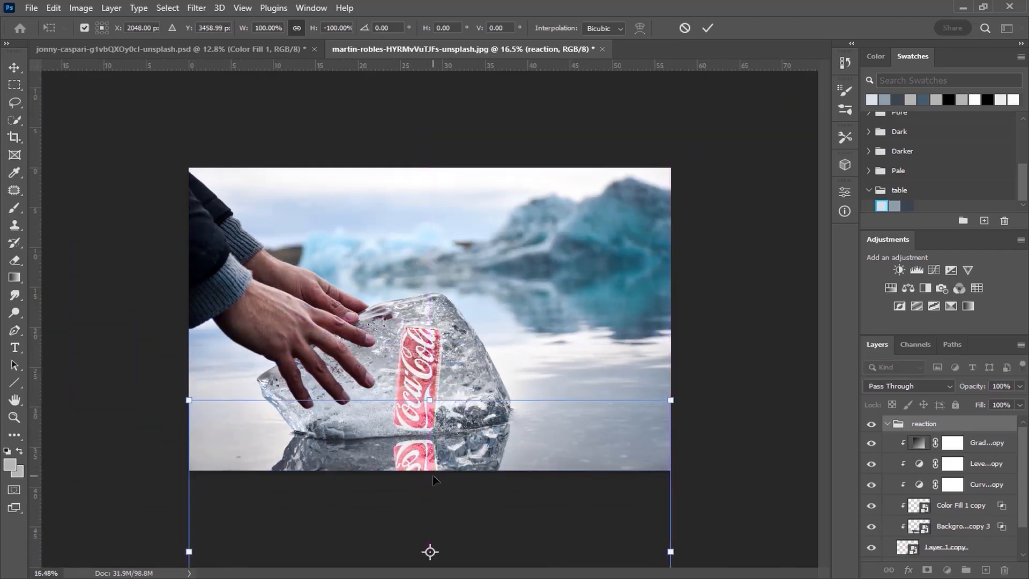
{"action": "key", "text": "ctrl+plus"}
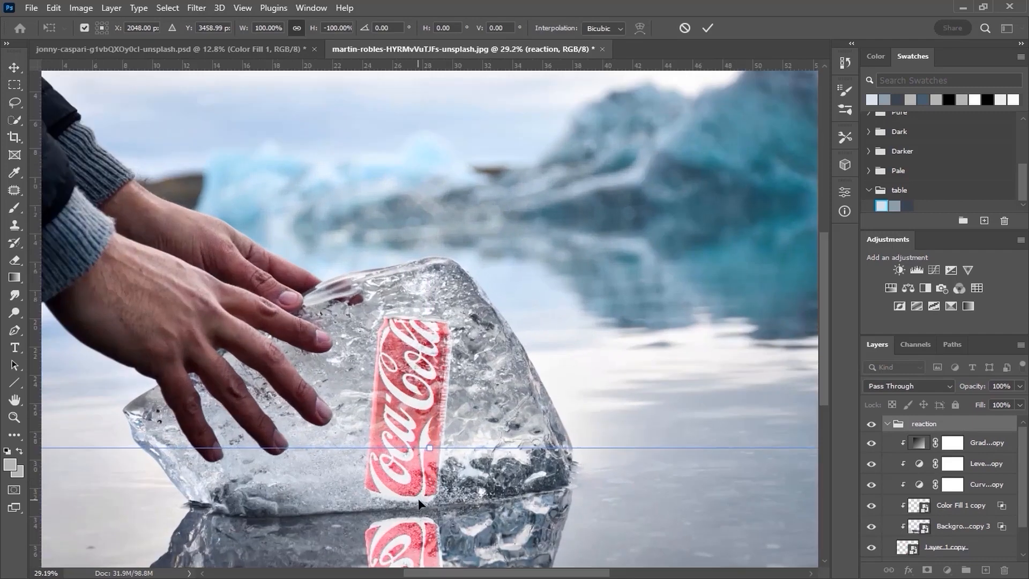
{"action": "left_click_drag", "start_coordinate": [420, 502], "coordinate": [420, 502]}
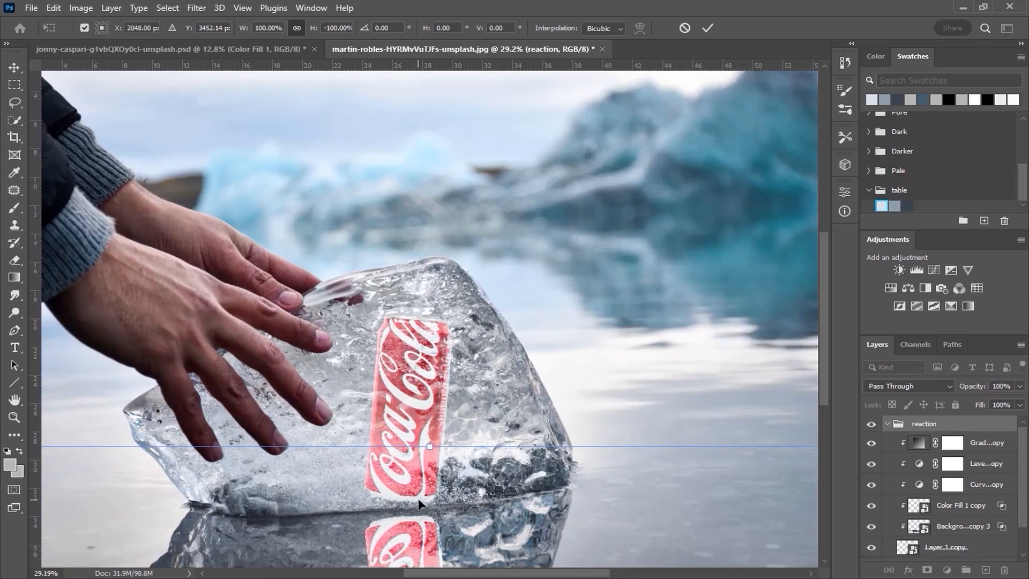
{"action": "key", "text": "Return"}
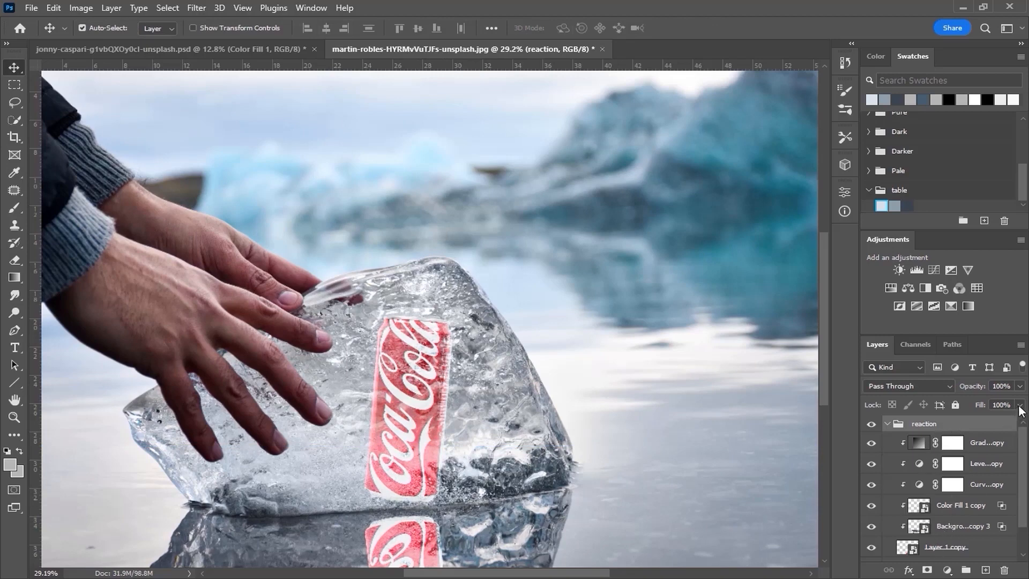
Step: Lower the reaction group's fill to about 77%
{"action": "left_click_drag", "start_coordinate": [1020, 410], "coordinate": [996, 422]}
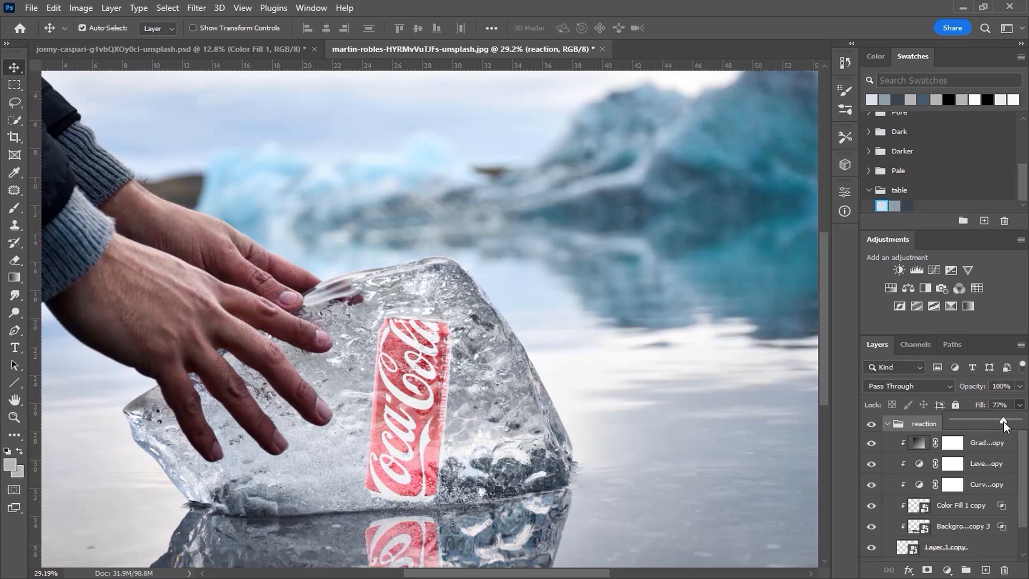
{"action": "left_click_drag", "start_coordinate": [1004, 420], "coordinate": [1006, 421]}
Step: Apply a Gaussian Blur with a radius of about 4.8 pixels to Layer 1 copy in the reaction group
{"action": "left_click", "coordinate": [953, 443]}
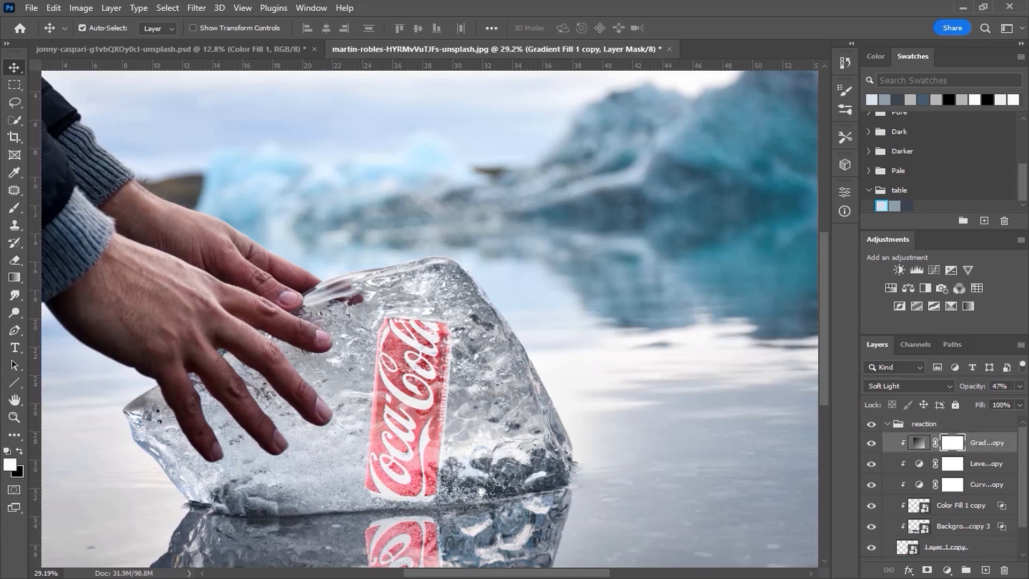
{"action": "scroll", "coordinate": [1025, 457], "scroll_direction": "down", "scroll_amount": 2}
{"action": "left_click", "coordinate": [927, 514]}
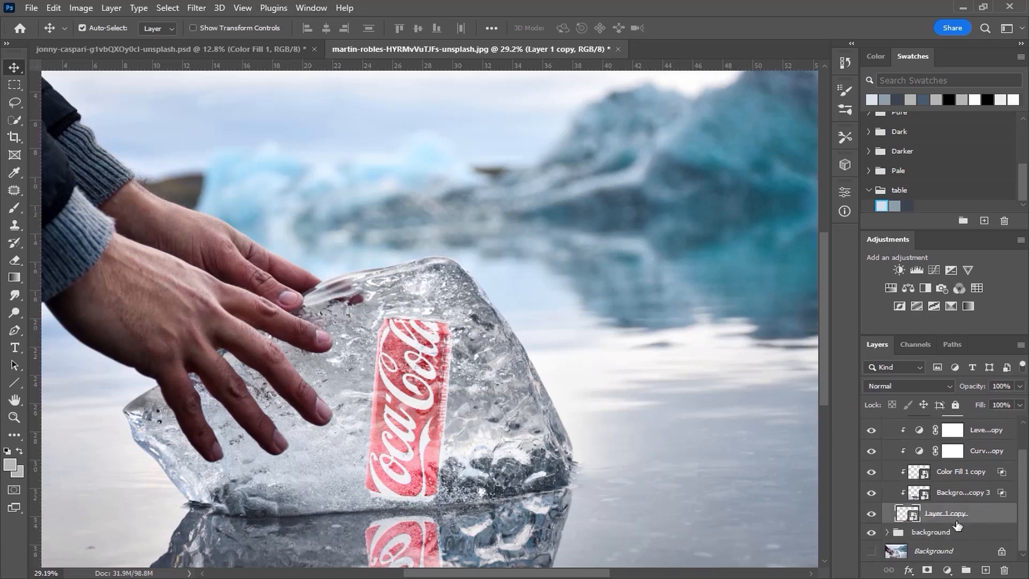
{"action": "left_click", "coordinate": [200, 9]}
{"action": "mouse_move", "coordinate": [239, 181]}
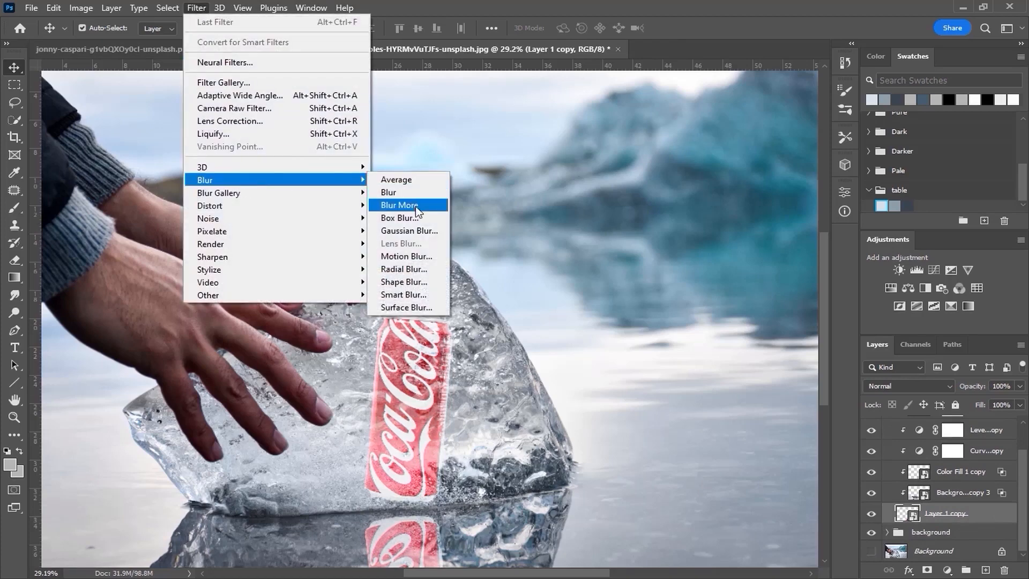
{"action": "left_click", "coordinate": [418, 231]}
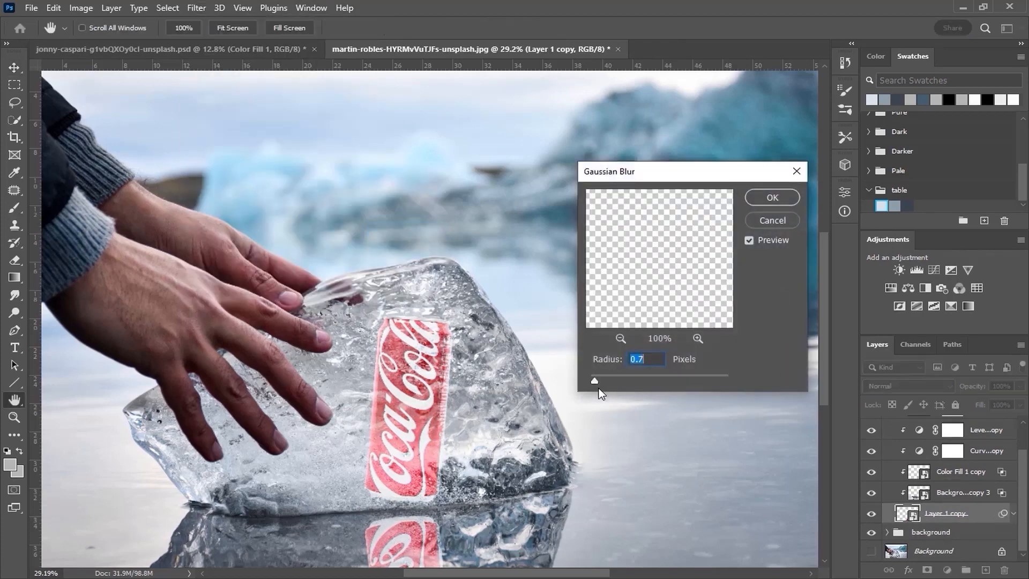
{"action": "left_click_drag", "start_coordinate": [600, 381], "coordinate": [614, 381]}
{"action": "left_click_drag", "start_coordinate": [681, 378], "coordinate": [641, 378]}
{"action": "left_click", "coordinate": [772, 197]}
Step: Add an Overlay-mode layer filled with 50% gray above the copied gradient fill in the reaction group and clip it to the layers below
{"action": "scroll", "coordinate": [965, 493], "scroll_direction": "up", "scroll_amount": 1}
{"action": "left_click", "coordinate": [983, 453]}
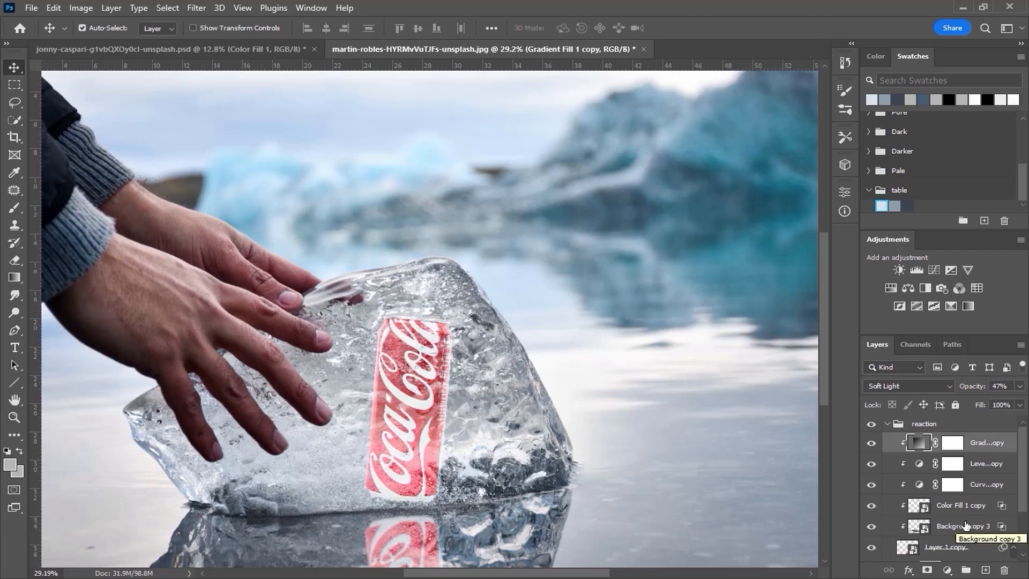
{"action": "key", "text": "ctrl+shift+n"}
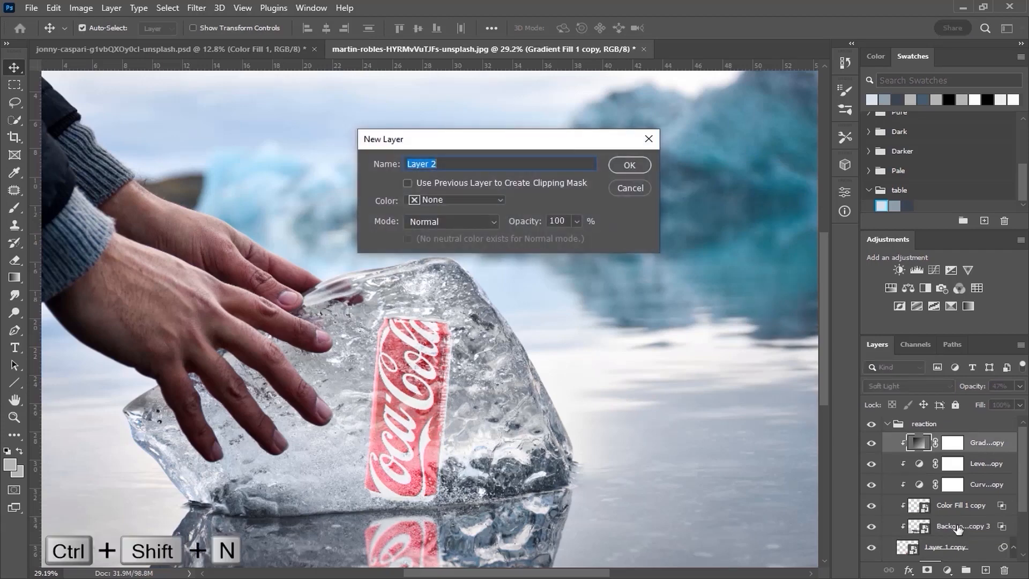
{"action": "left_click", "coordinate": [477, 220]}
{"action": "left_click", "coordinate": [459, 382]}
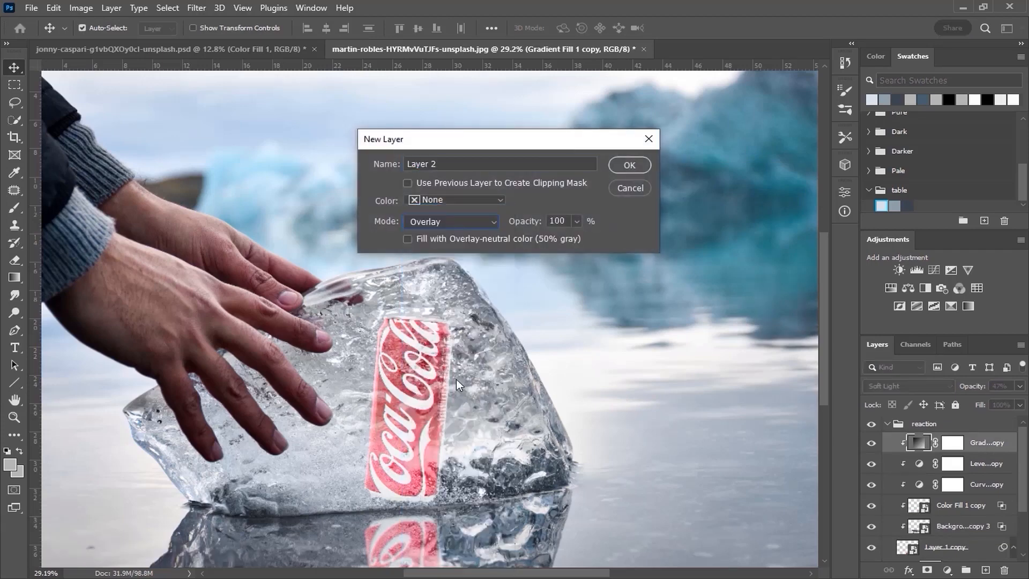
{"action": "left_click", "coordinate": [449, 238]}
{"action": "left_click", "coordinate": [611, 167]}
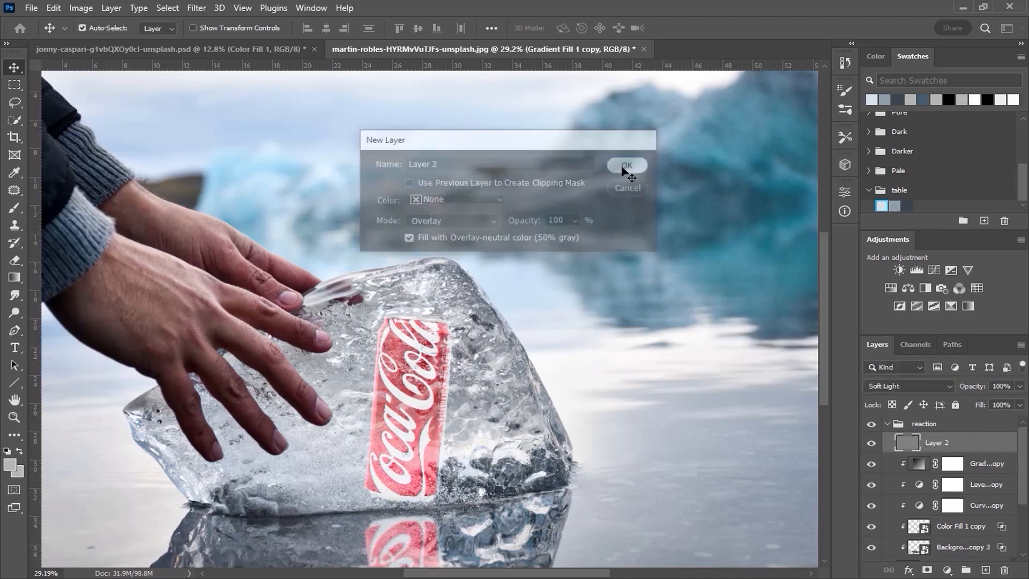
{"action": "left_click", "coordinate": [907, 453], "text": "alt"}
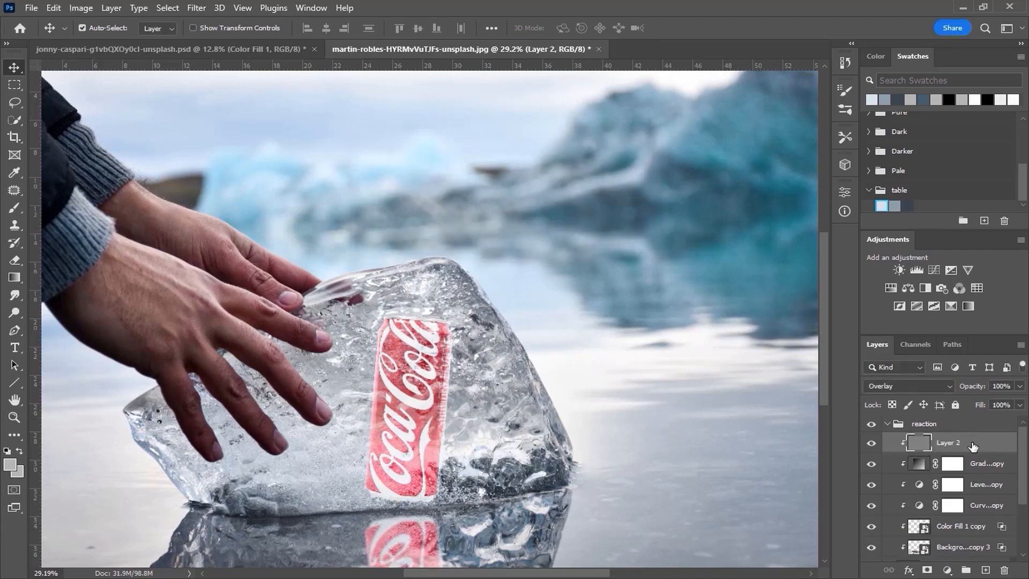
Step: Convert the gray overlay layer for smart filters and add 14% uniform monochromatic noise to it
{"action": "left_click", "coordinate": [205, 11]}
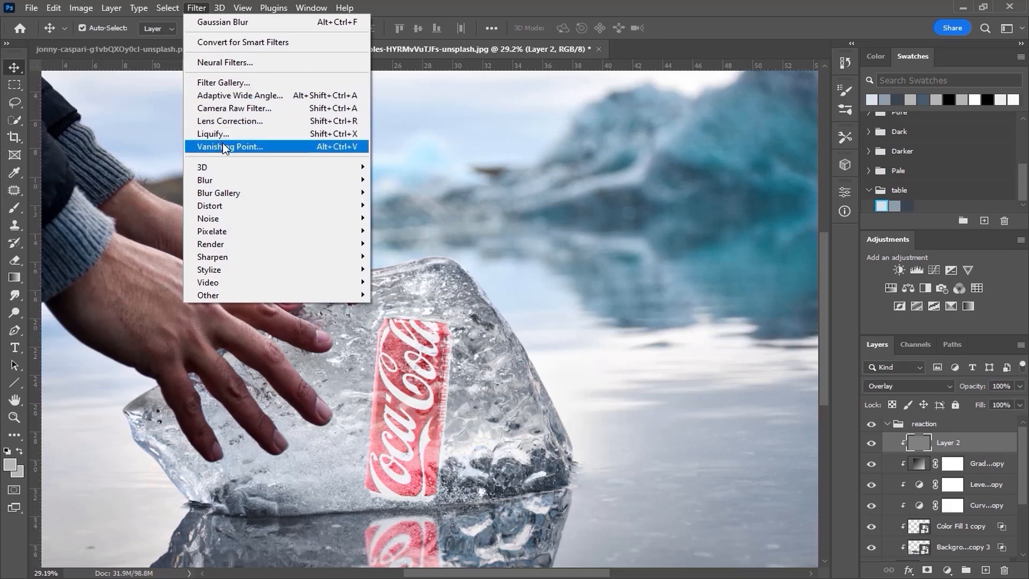
{"action": "left_click", "coordinate": [197, 8]}
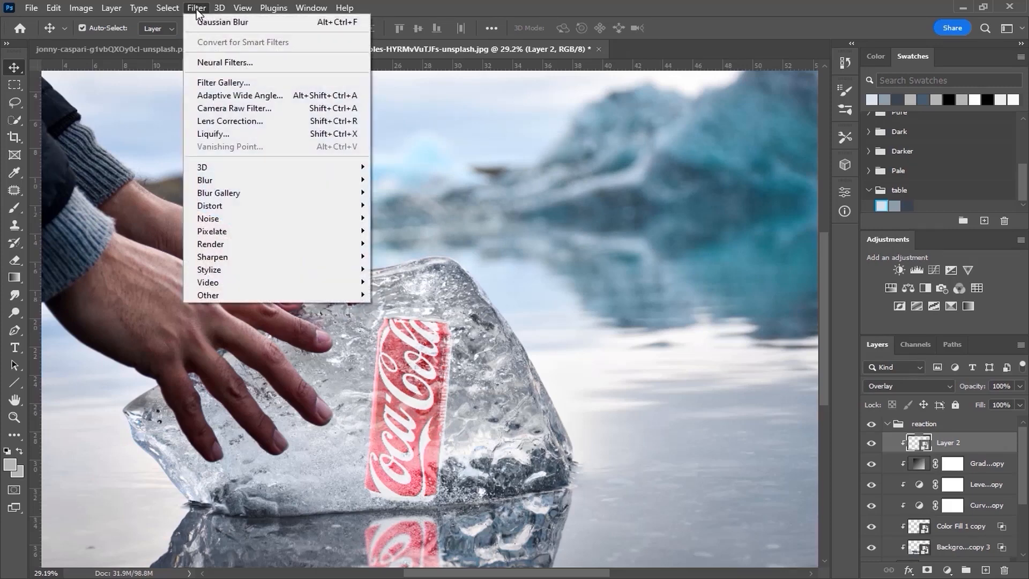
{"action": "mouse_move", "coordinate": [256, 220]}
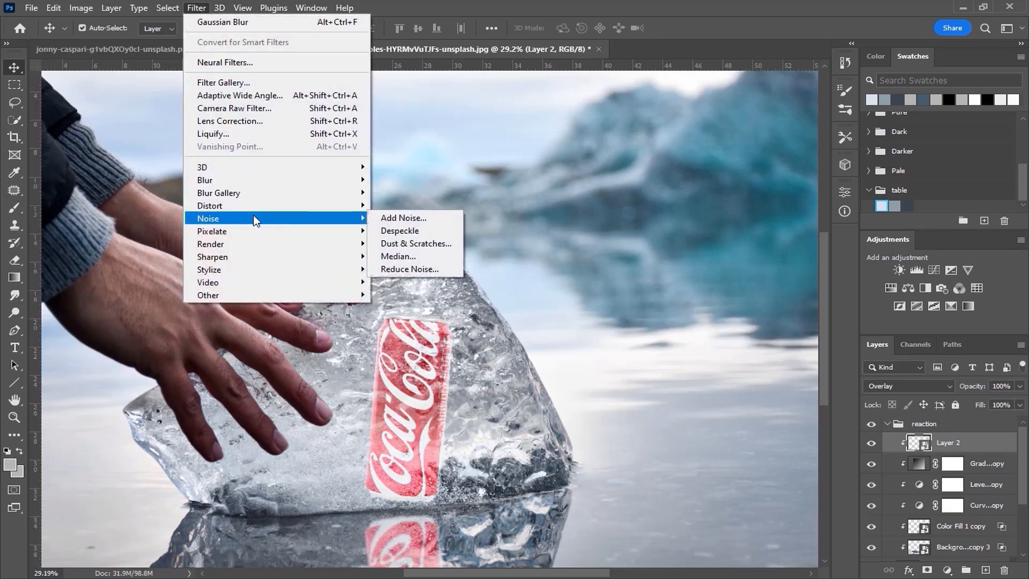
{"action": "left_click", "coordinate": [389, 217]}
{"action": "left_click_drag", "start_coordinate": [461, 78], "coordinate": [545, 82]}
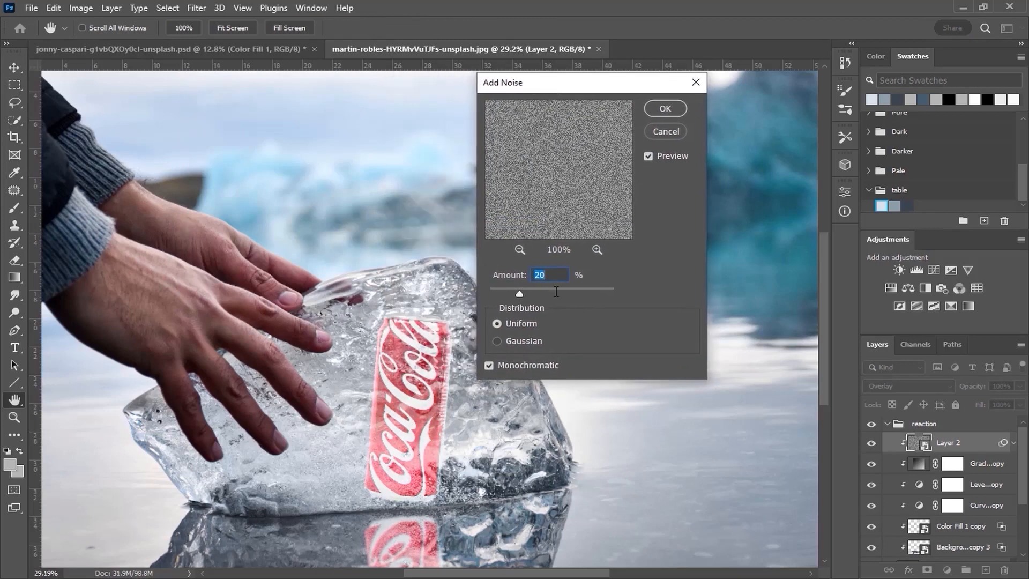
{"action": "left_click_drag", "start_coordinate": [506, 293], "coordinate": [512, 296]}
{"action": "scroll", "coordinate": [405, 529], "scroll_direction": "up", "scroll_amount": 3}
{"action": "left_click_drag", "start_coordinate": [402, 523], "coordinate": [333, 286]}
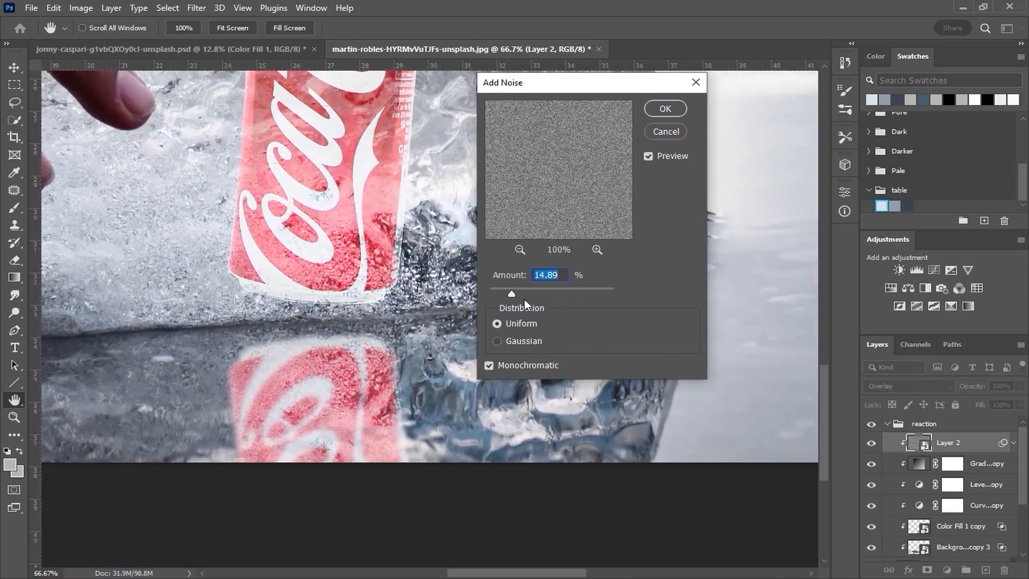
{"action": "left_click_drag", "start_coordinate": [512, 292], "coordinate": [510, 290]}
{"action": "type", "text": "14"}
{"action": "left_click", "coordinate": [664, 109]}
Step: Reduce the Gaussian Blur radius on Layer 1 copy to 2.5 pixels
{"action": "key", "text": "ctrl+0"}
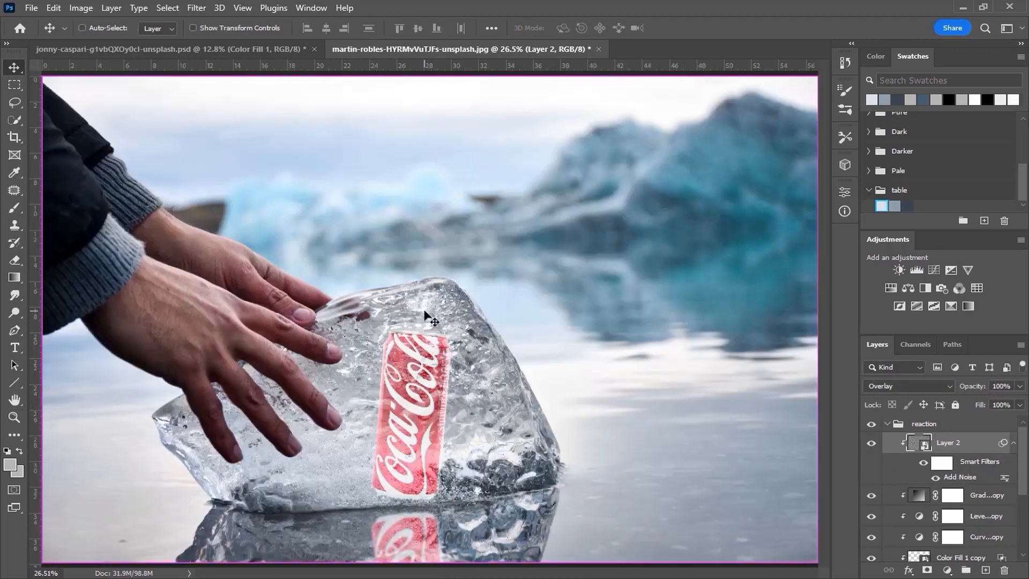
{"action": "scroll", "coordinate": [946, 504], "scroll_direction": "down", "scroll_amount": 5}
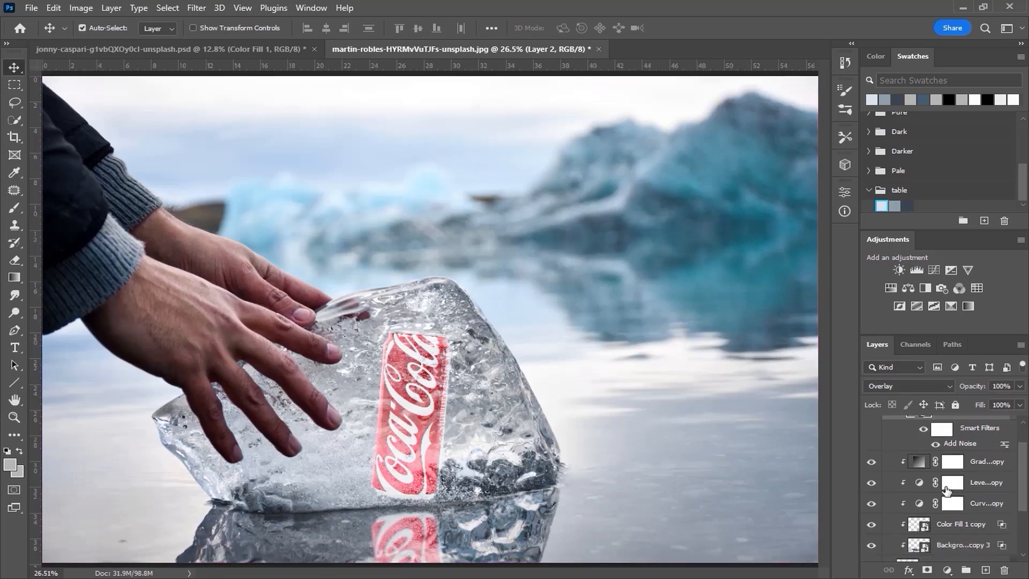
{"action": "double_click", "coordinate": [949, 533]}
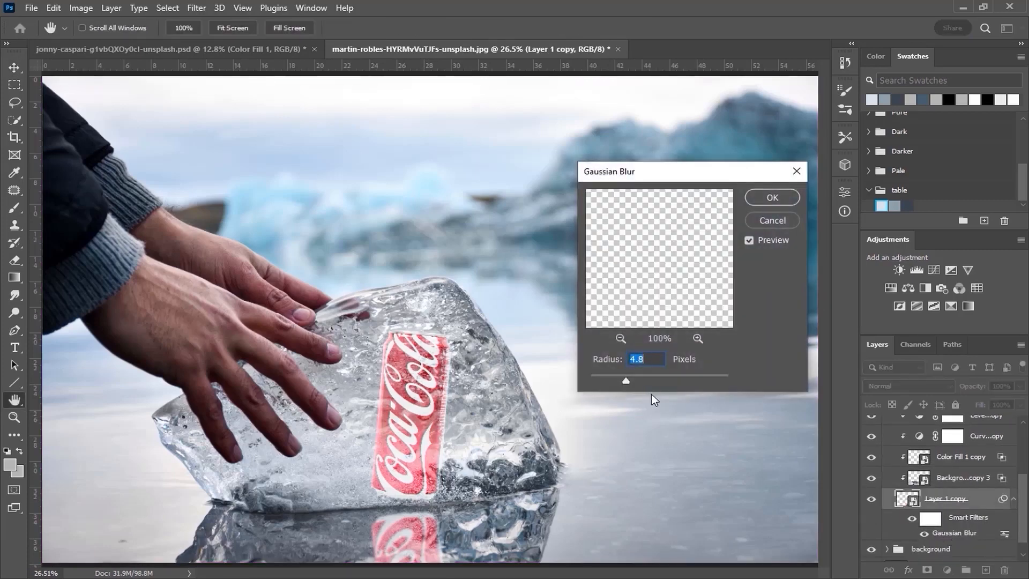
{"action": "key", "text": "ctrl+plus"}
{"action": "key", "text": "ctrl+plus"}
{"action": "key", "text": "ctrl+plus"}
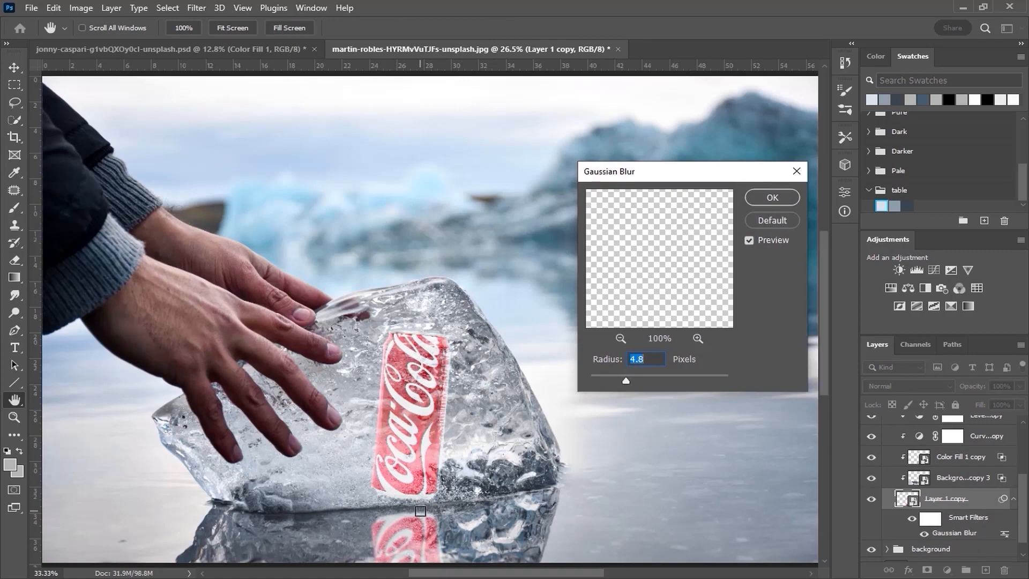
{"action": "left_click_drag", "start_coordinate": [420, 513], "coordinate": [411, 114]}
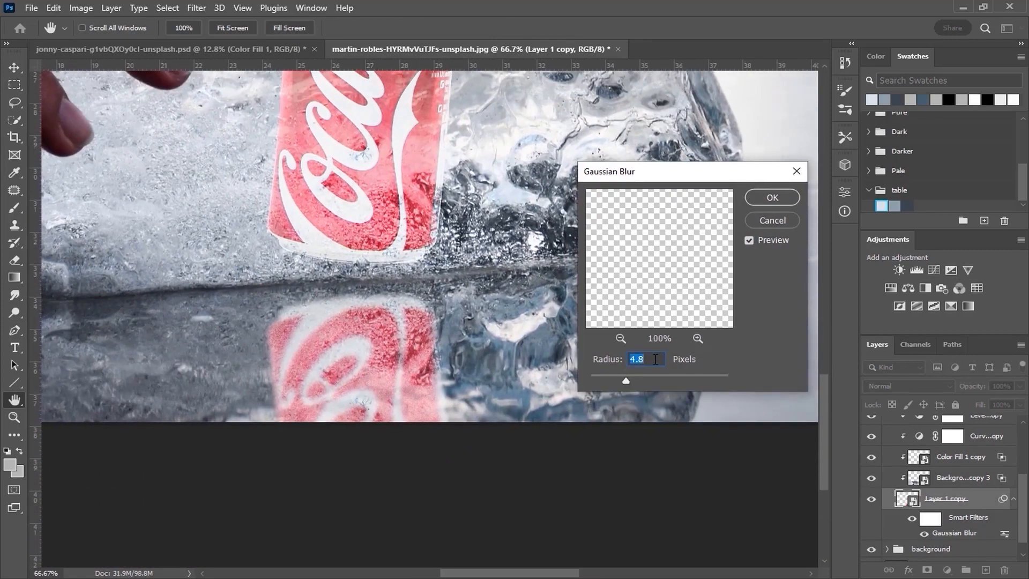
{"action": "type", "text": "2.5"}
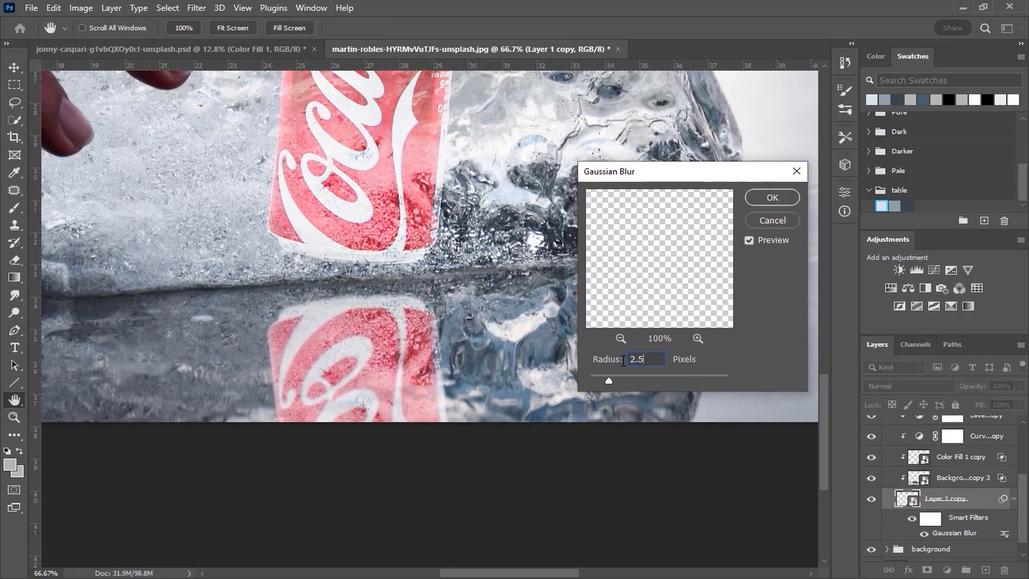
{"action": "left_click", "coordinate": [771, 197]}
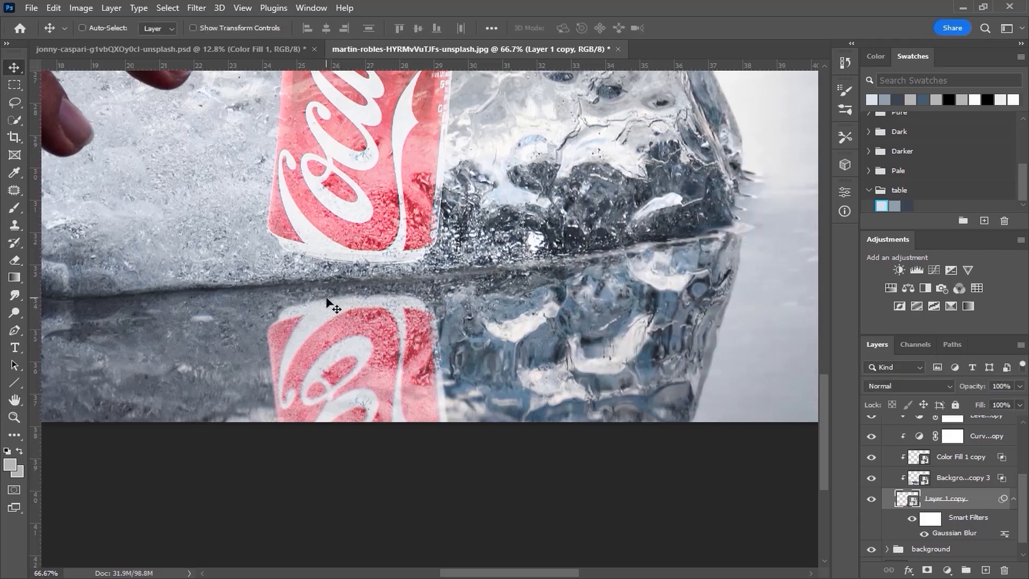
Step: Collapse the reaction group, stamp all visible layers into a new layer on top, and hide the reaction and background groups
{"action": "key", "text": "ctrl+0"}
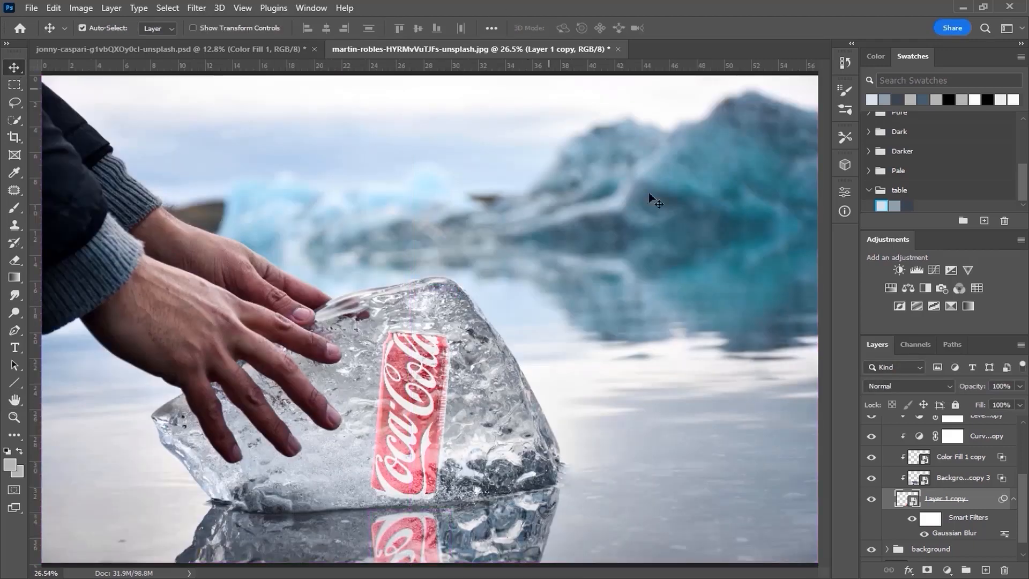
{"action": "scroll", "coordinate": [936, 503], "scroll_direction": "up", "scroll_amount": 3}
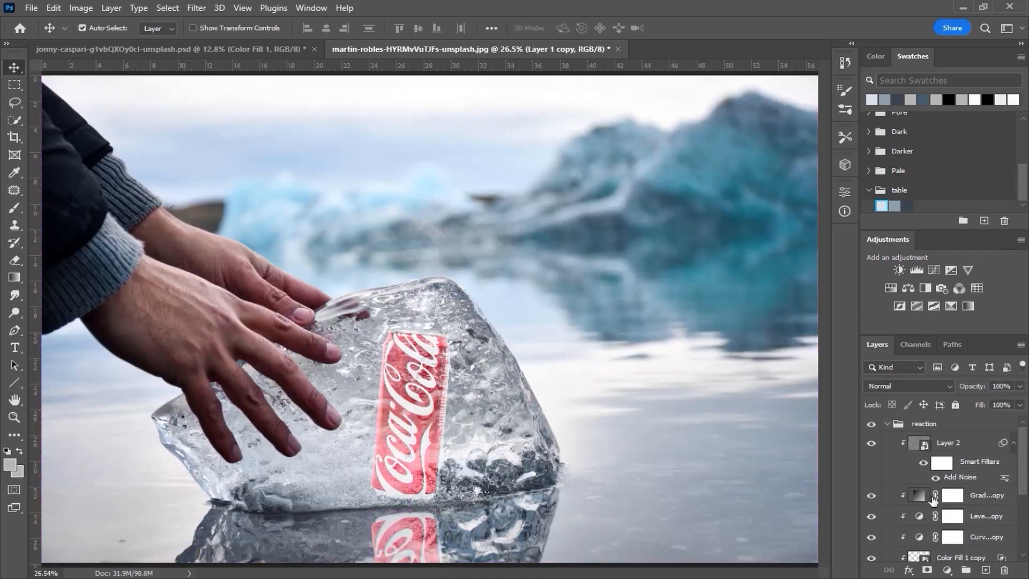
{"action": "left_click", "coordinate": [888, 424]}
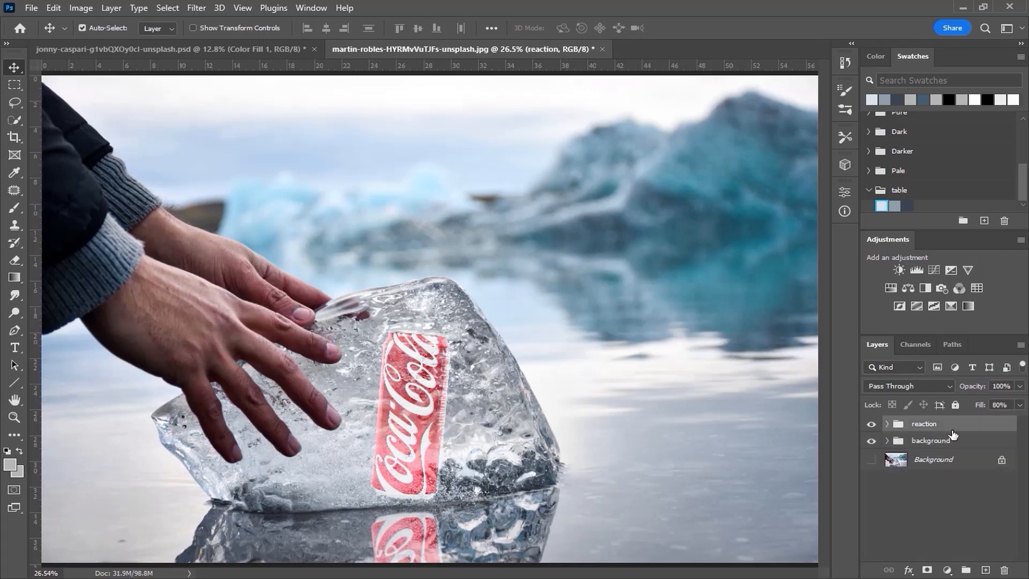
{"action": "left_click", "coordinate": [933, 441], "text": "shift"}
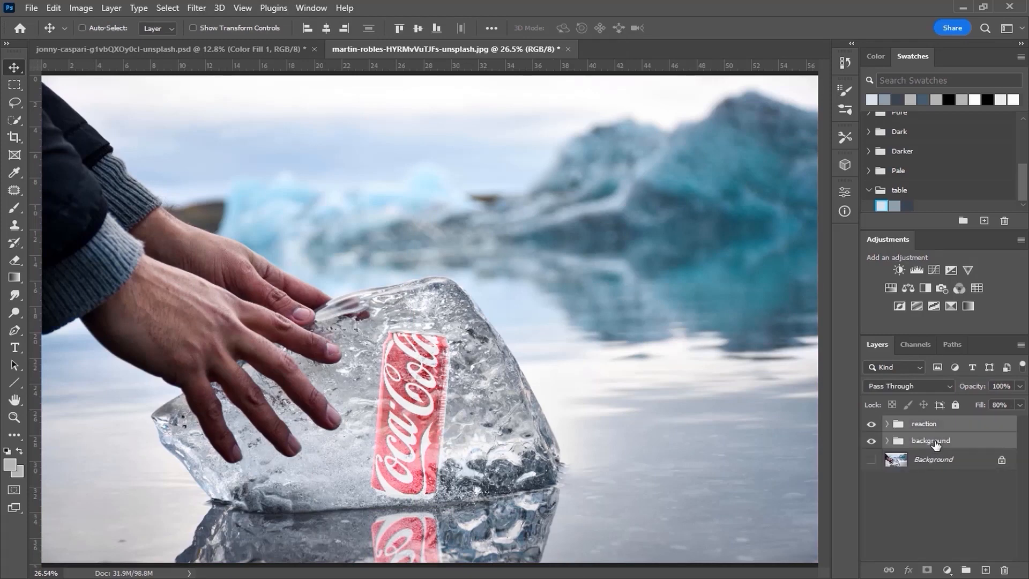
{"action": "key", "text": "ctrl+shift+alt+e"}
{"action": "left_click", "coordinate": [872, 444]}
{"action": "left_click", "coordinate": [872, 461]}
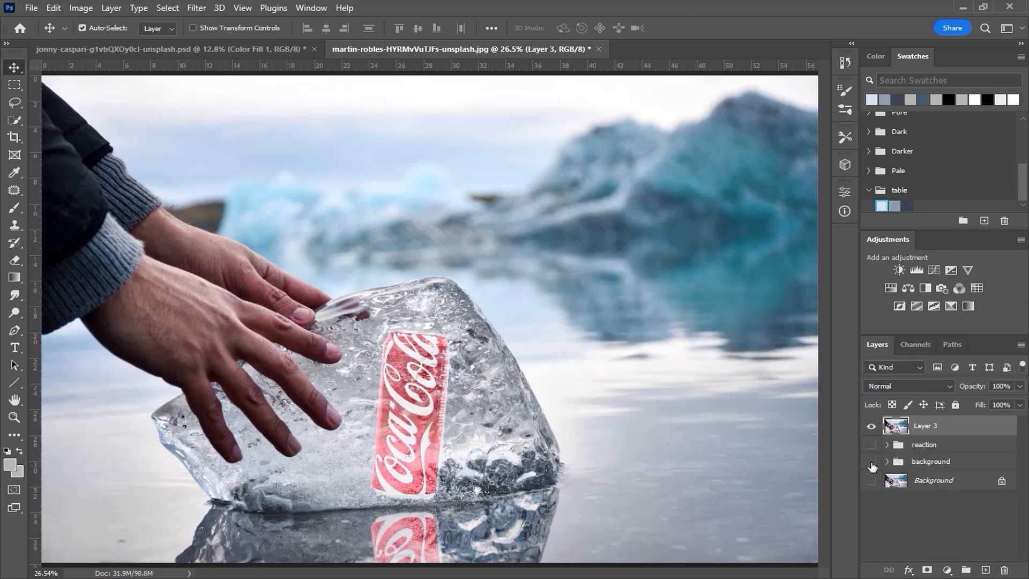
Step: Convert the merged layer for smart filters and open it in the Camera Raw Filter
{"action": "left_click", "coordinate": [194, 7]}
{"action": "left_click", "coordinate": [202, 41]}
{"action": "left_click", "coordinate": [196, 8]}
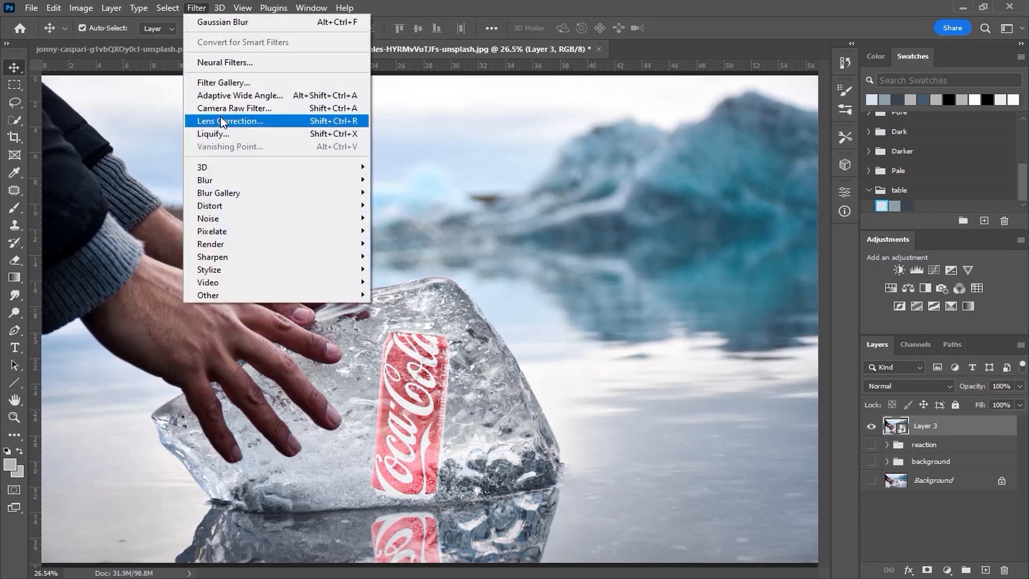
{"action": "left_click", "coordinate": [225, 106]}
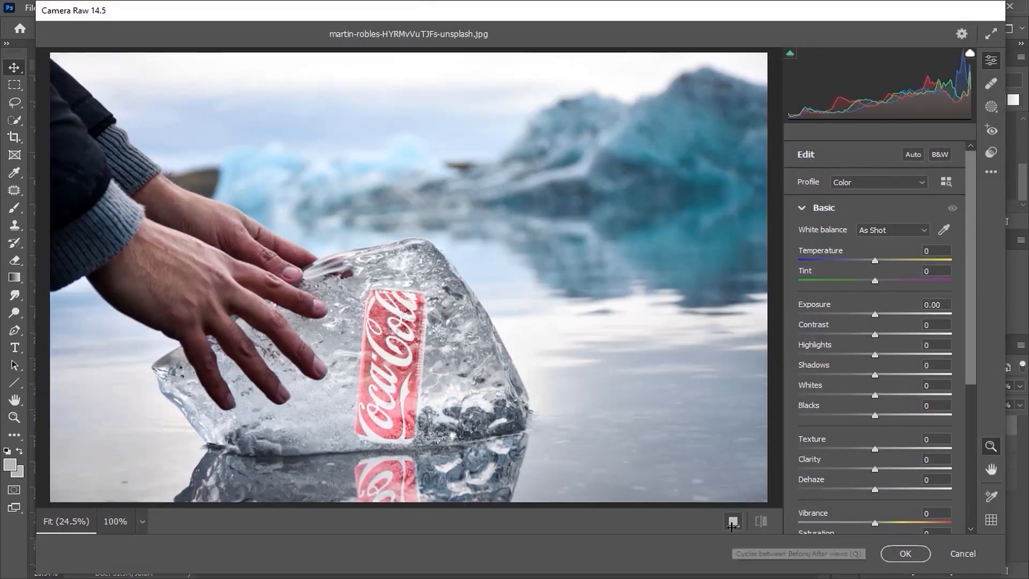
Step: Show the before and after views side by side and apply the Style: Cinematic II preset CN16
{"action": "left_click", "coordinate": [734, 521]}
{"action": "left_click", "coordinate": [991, 152]}
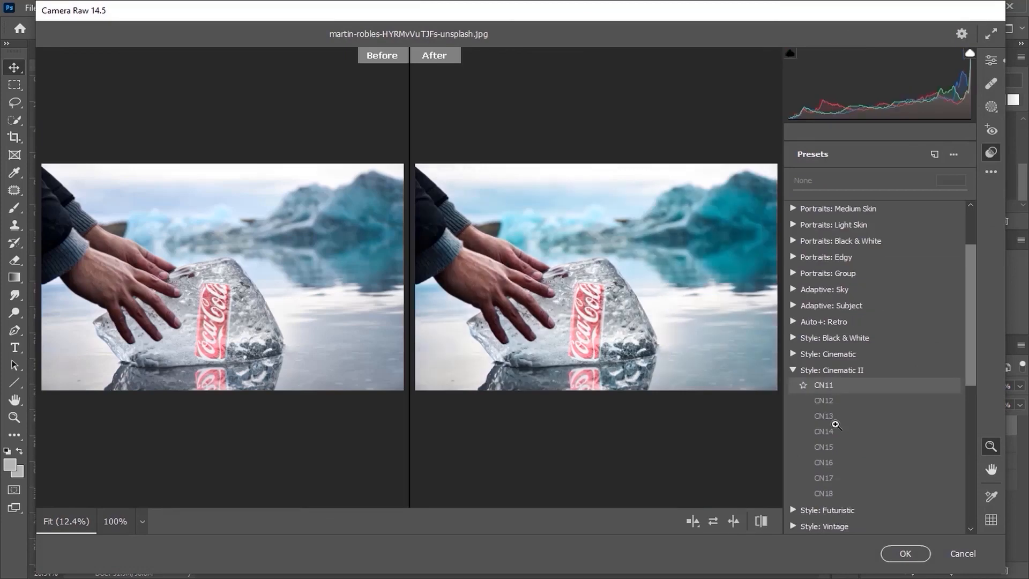
{"action": "left_click", "coordinate": [828, 462]}
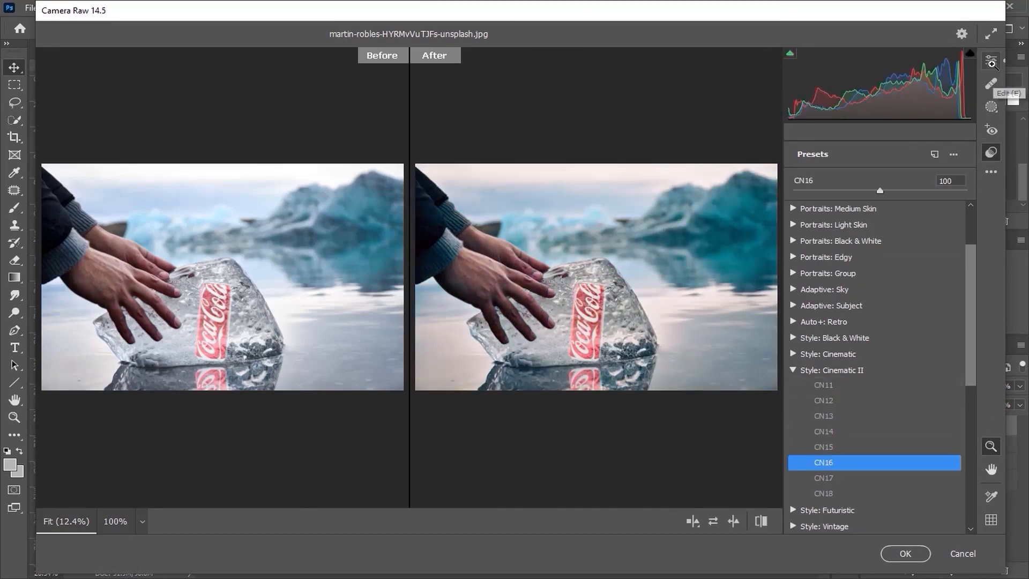
Step: Set exposure to +0.10, contrast +6, highlights +23, shadows +4, whites -17, blacks +1, texture +3, dehaze +1 and vibrance +12
{"action": "left_click", "coordinate": [991, 60]}
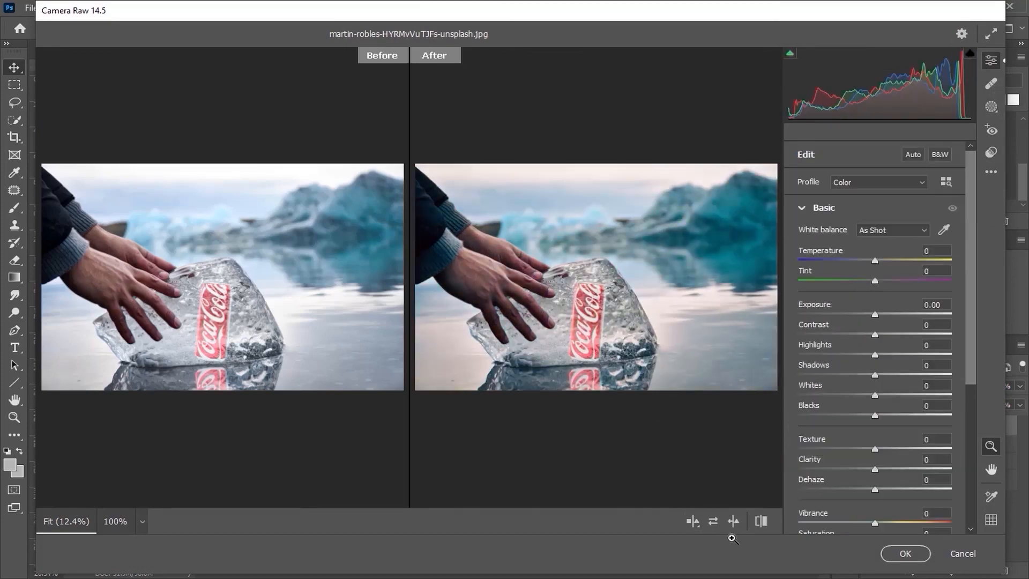
{"action": "left_click_drag", "start_coordinate": [879, 312], "coordinate": [880, 455]}
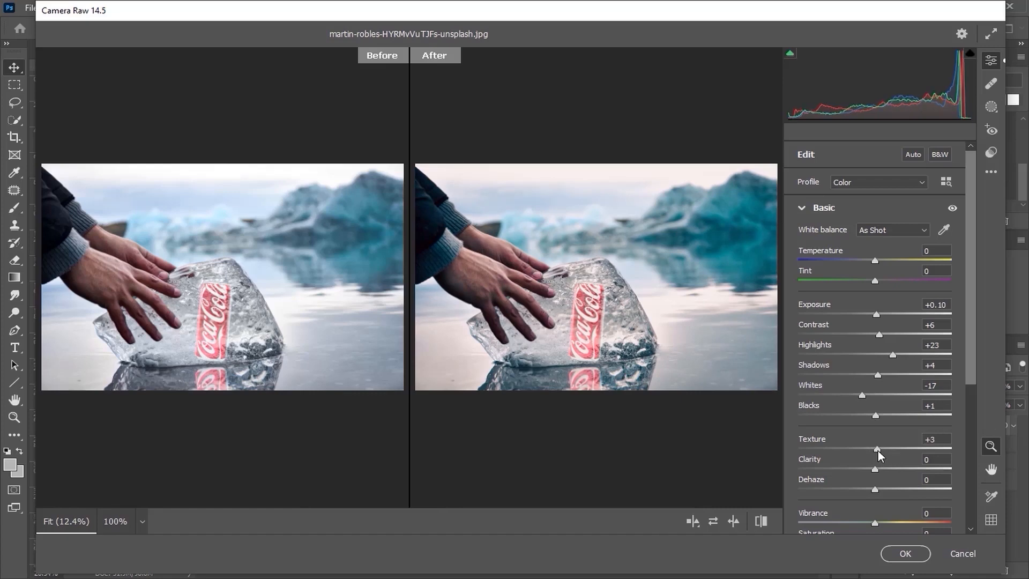
{"action": "left_click_drag", "start_coordinate": [875, 490], "coordinate": [884, 524]}
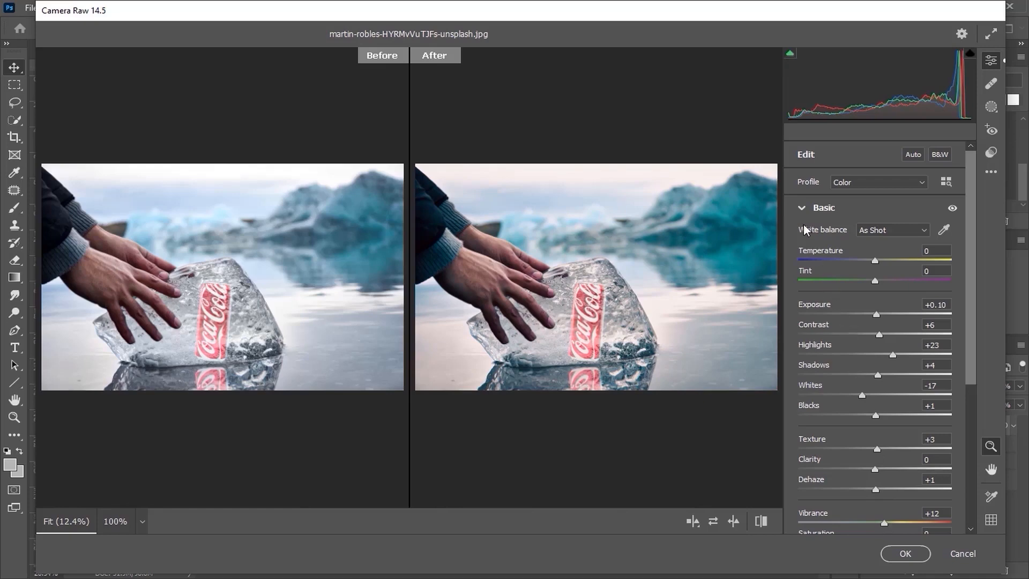
Step: Collapse the Basic adjustments and set the Optics vignette to -45
{"action": "left_click", "coordinate": [802, 208]}
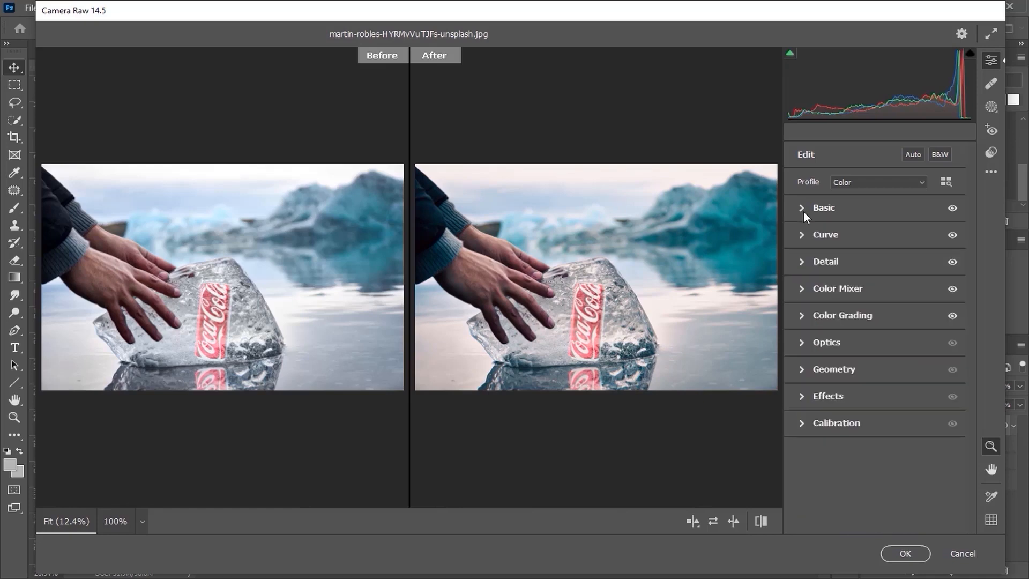
{"action": "left_click", "coordinate": [805, 345]}
{"action": "left_click_drag", "start_coordinate": [876, 400], "coordinate": [842, 410]}
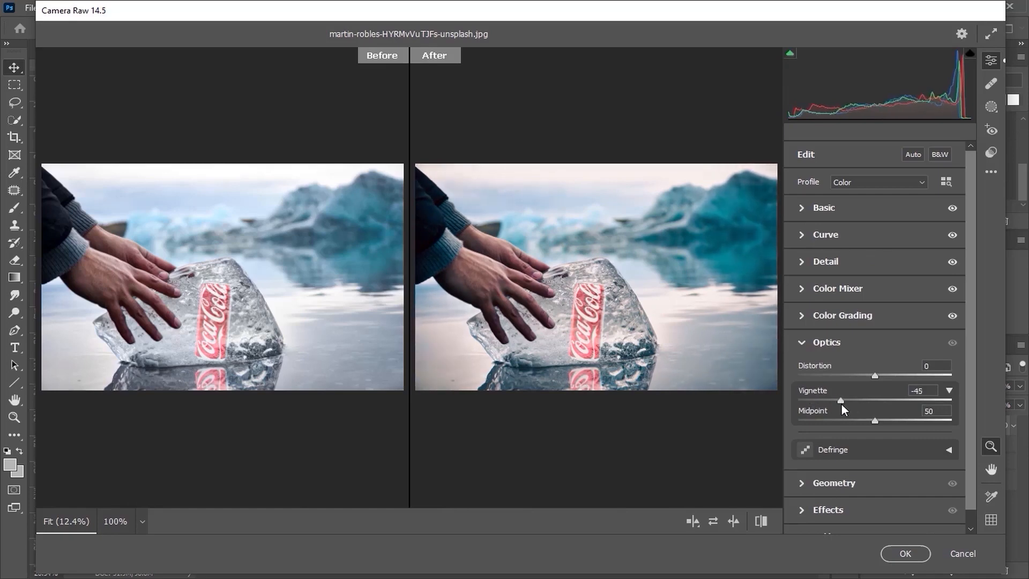
Step: Collapse the Optics settings, apply an Effects adjustment with a value of 10, and collapse Effects
{"action": "left_click", "coordinate": [825, 343]}
{"action": "left_click", "coordinate": [815, 394]}
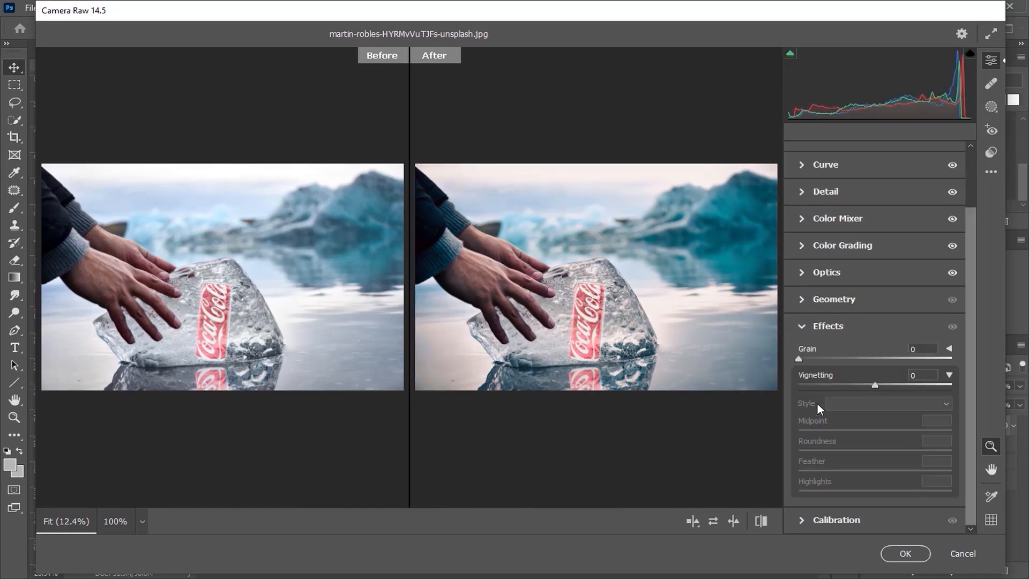
{"action": "type", "text": "10"}
{"action": "left_click", "coordinate": [804, 327]}
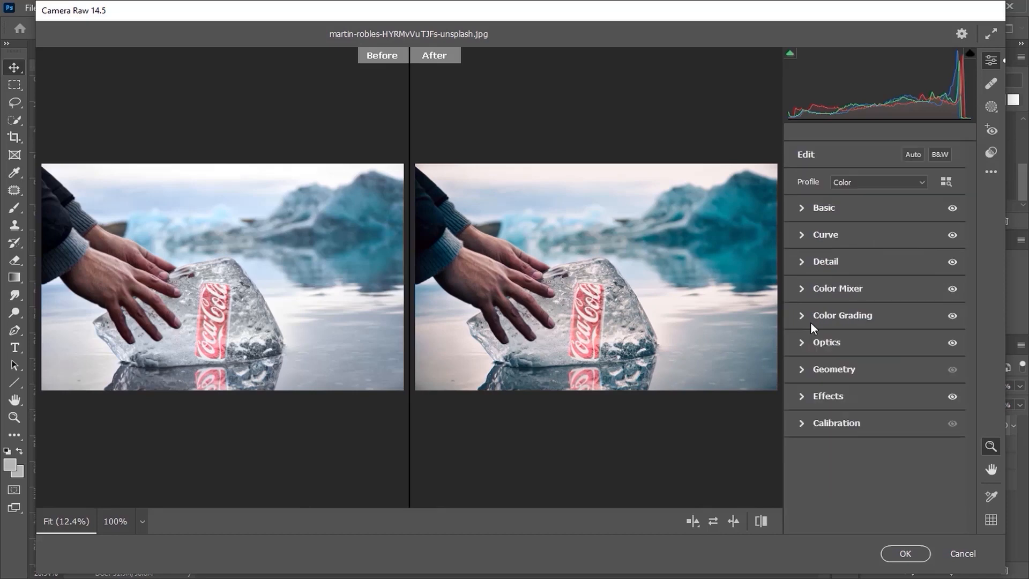
Step: Check the Curve settings, adjust the Sharpening amount under Detail, and collapse the Detail settings
{"action": "left_click", "coordinate": [835, 241]}
{"action": "left_click", "coordinate": [835, 241]}
{"action": "left_click", "coordinate": [835, 261]}
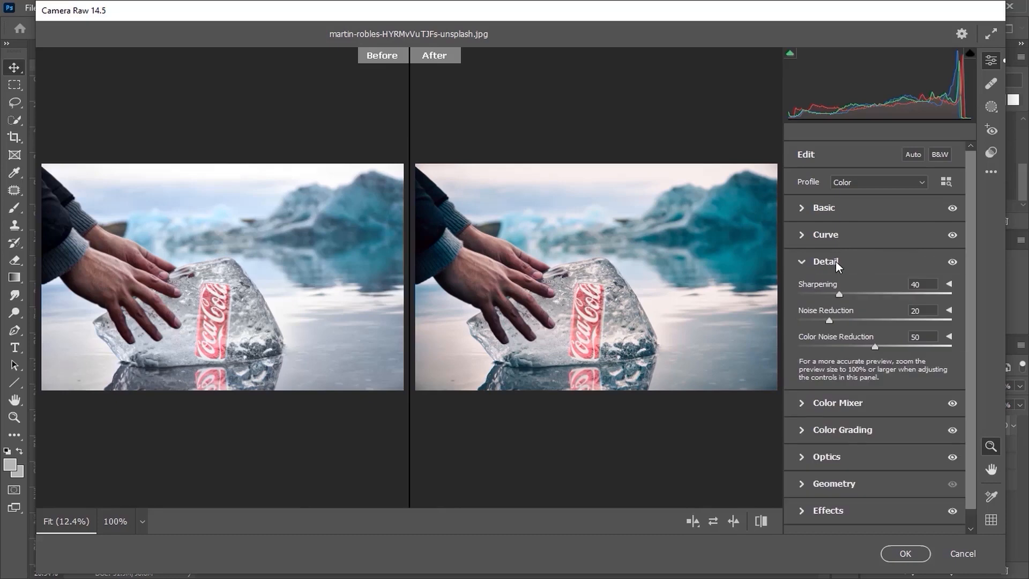
{"action": "left_click", "coordinate": [926, 286]}
{"action": "left_click", "coordinate": [872, 285]}
{"action": "left_click", "coordinate": [816, 262]}
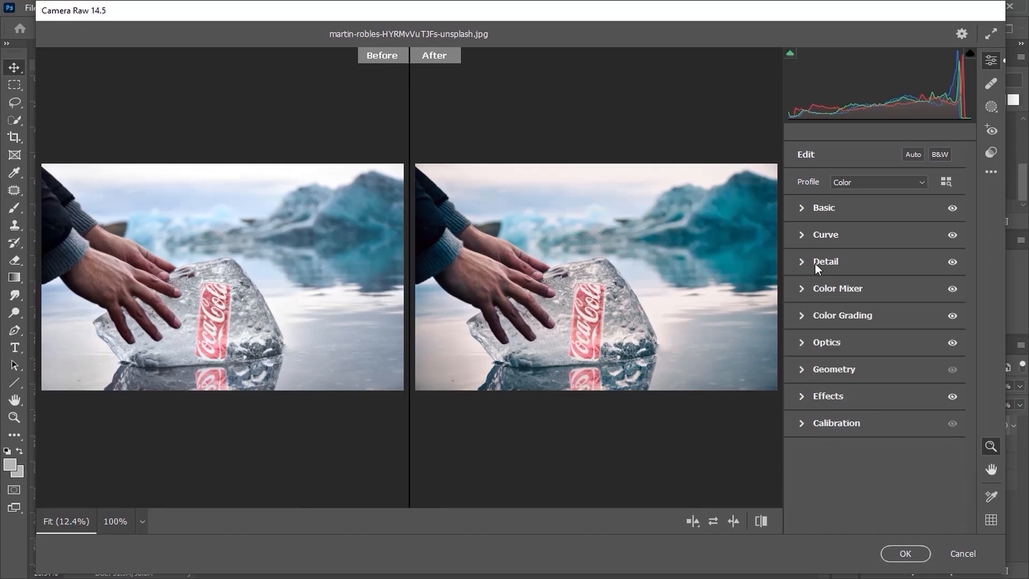
Step: Compare the edited image with the default settings and apply the Camera Raw filter to the layer
{"action": "left_click", "coordinate": [764, 522]}
{"action": "left_click", "coordinate": [764, 522]}
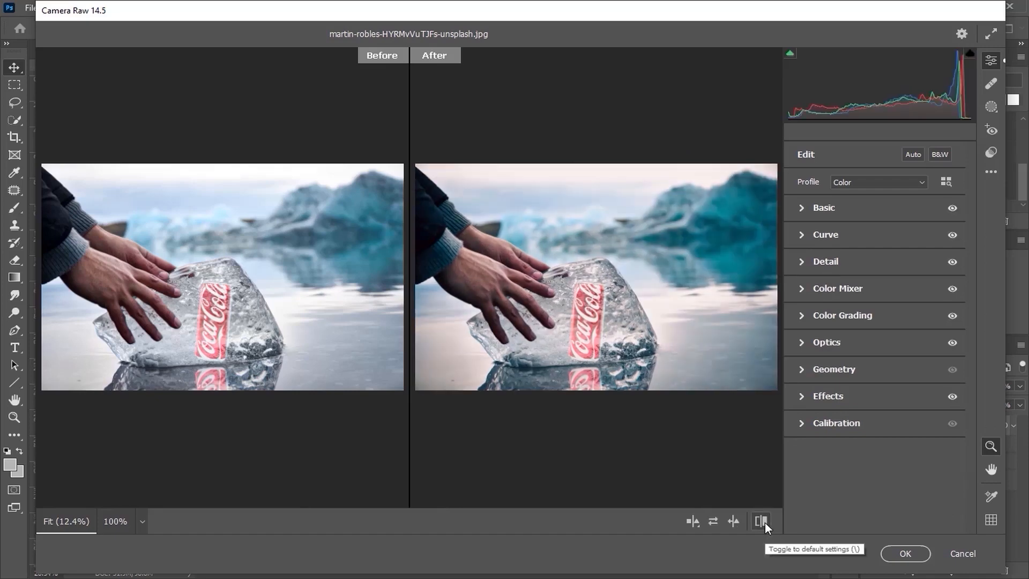
{"action": "left_click", "coordinate": [761, 521]}
{"action": "left_click", "coordinate": [761, 521]}
{"action": "left_click", "coordinate": [905, 553]}
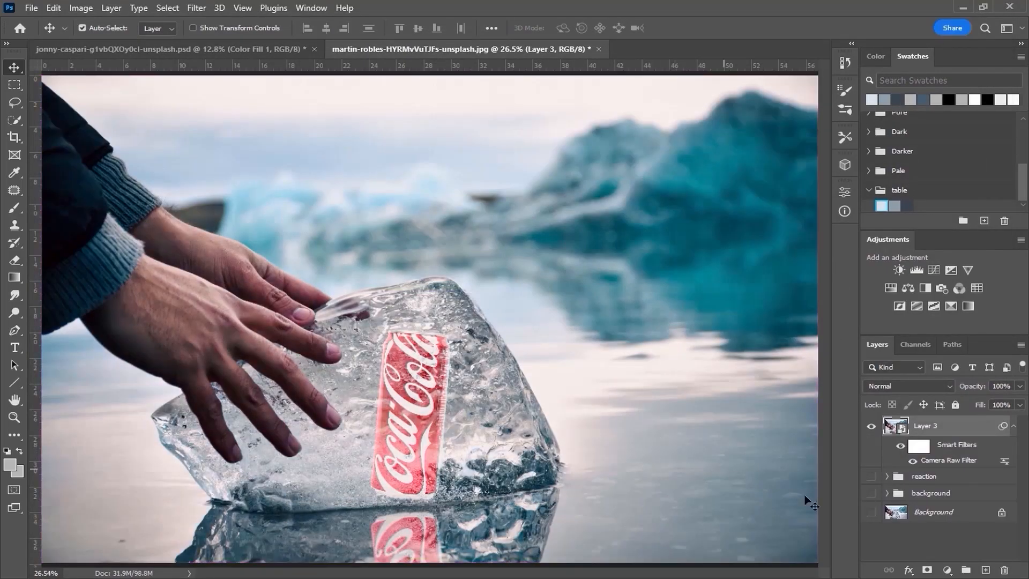
Step: Make the reaction and background groups visible and compare the image with Layer 3 hidden and shown
{"action": "left_click_drag", "start_coordinate": [872, 476], "coordinate": [872, 493]}
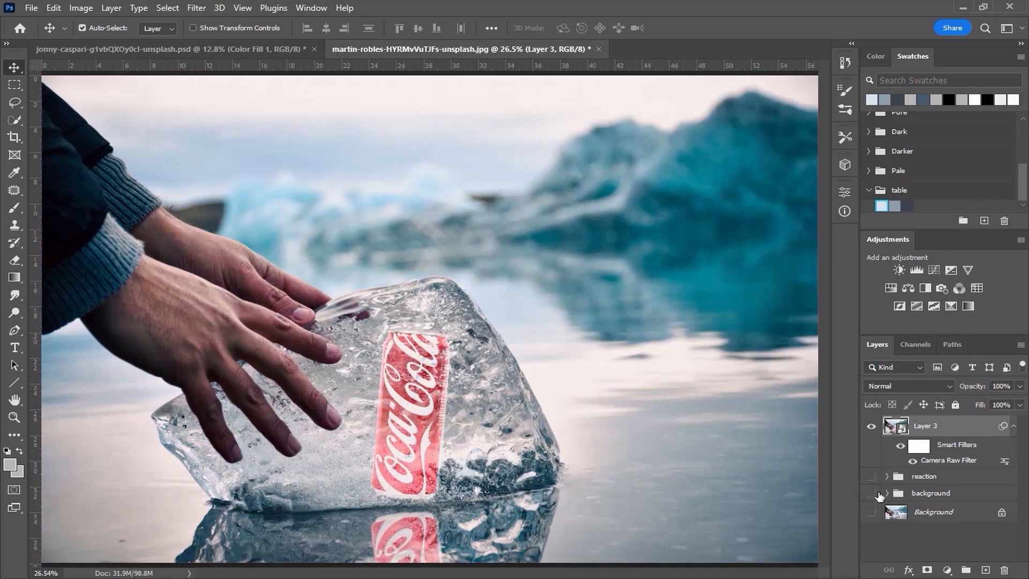
{"action": "left_click", "coordinate": [872, 428]}
{"action": "left_click", "coordinate": [872, 428]}
Step: Add a Curves adjustment clipped to Layer 3 and move its white point inward to brighten the highlights
{"action": "left_click", "coordinate": [949, 567]}
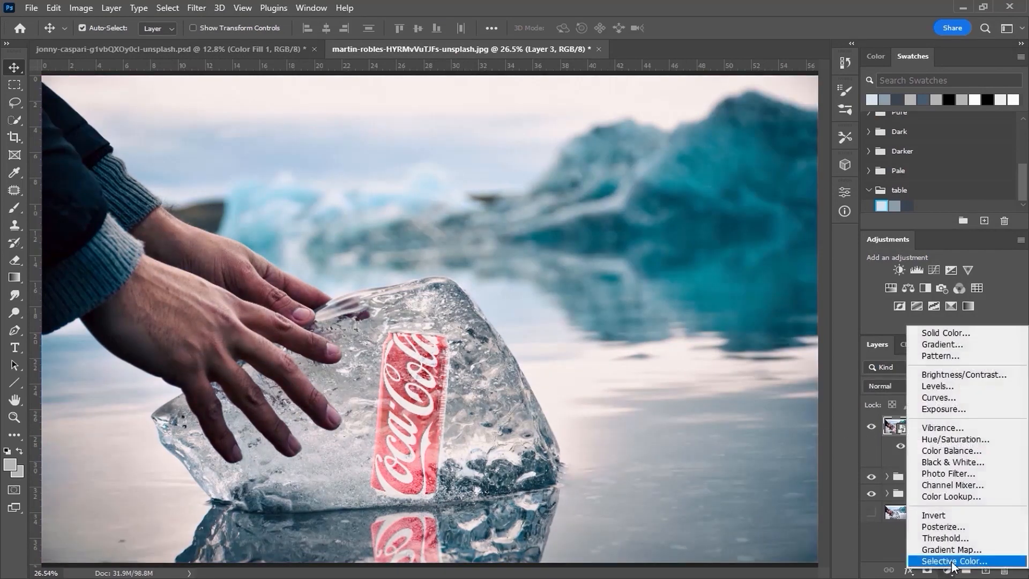
{"action": "left_click", "coordinate": [957, 398]}
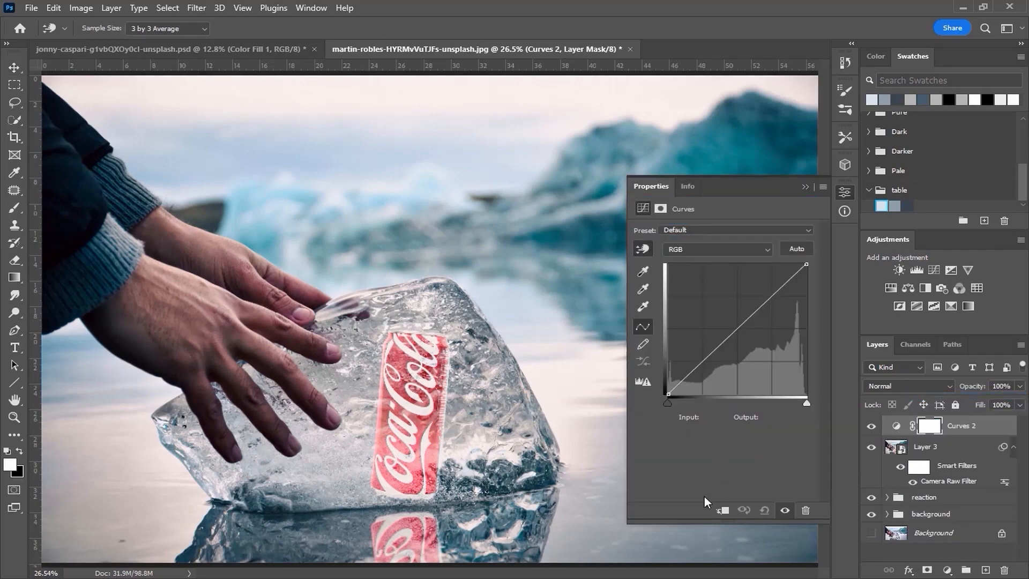
{"action": "left_click", "coordinate": [722, 511]}
{"action": "mouse_move", "coordinate": [810, 407]}
{"action": "left_mouse_down"}
{"action": "mouse_move", "coordinate": [770, 403]}
{"action": "mouse_move", "coordinate": [795, 404]}
{"action": "left_mouse_up"}
{"action": "left_click", "coordinate": [806, 187]}
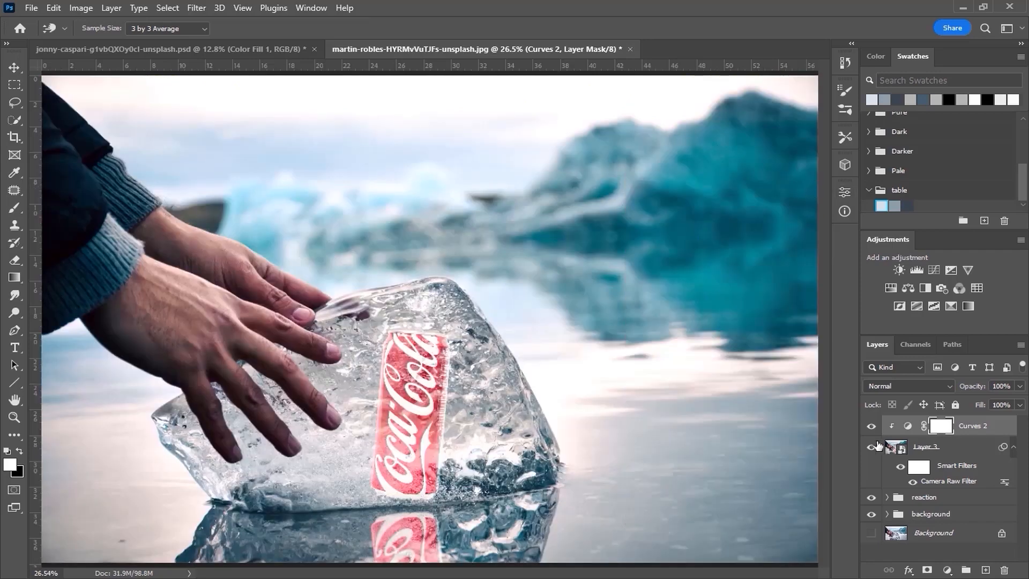
Step: Compare the image with and without the clipped Curves adjustment and set its opacity to 39%
{"action": "left_click", "coordinate": [872, 425]}
{"action": "left_click", "coordinate": [871, 426]}
{"action": "left_click", "coordinate": [1020, 386]}
{"action": "left_click_drag", "start_coordinate": [974, 403], "coordinate": [979, 404]}
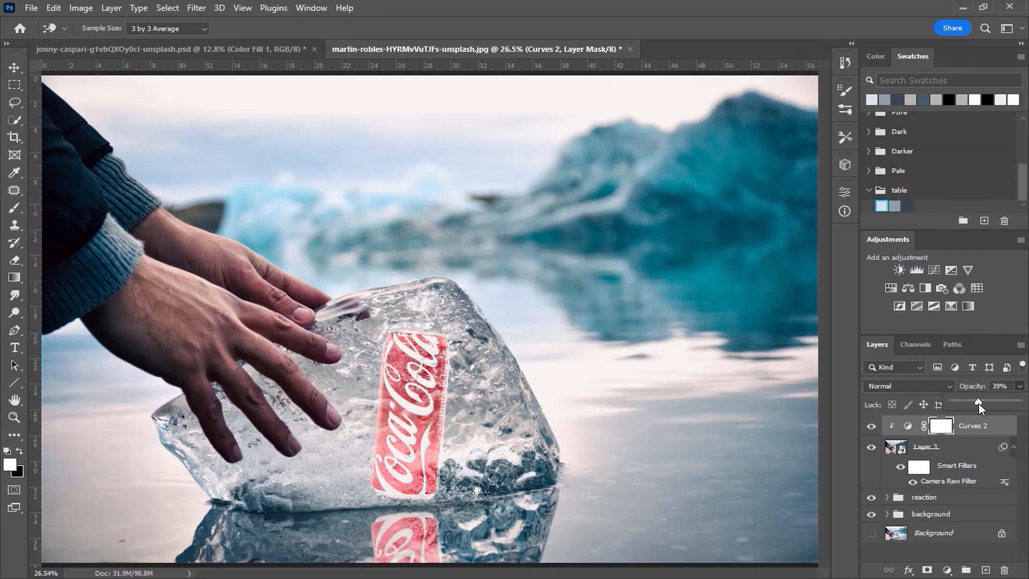